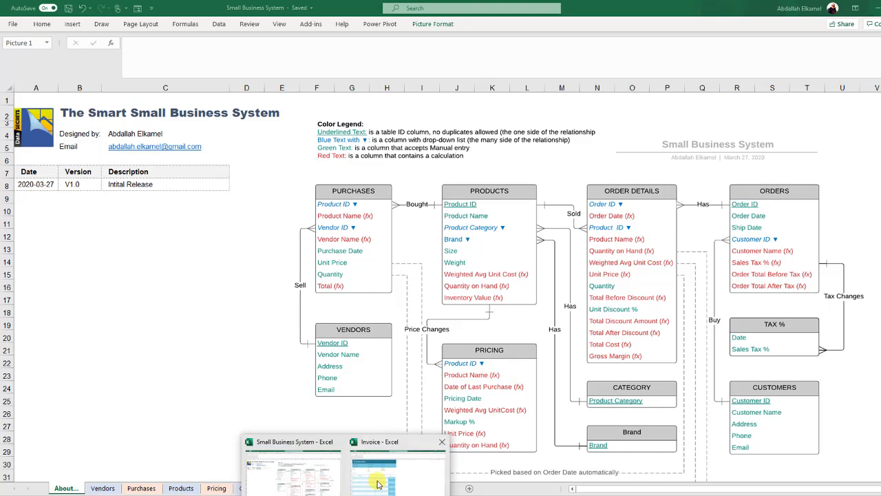
Step: Switch to the Invoice workbook and copy its Invoice sheet to the end of Small Business System.xlsx
{"action": "left_click", "coordinate": [385, 475]}
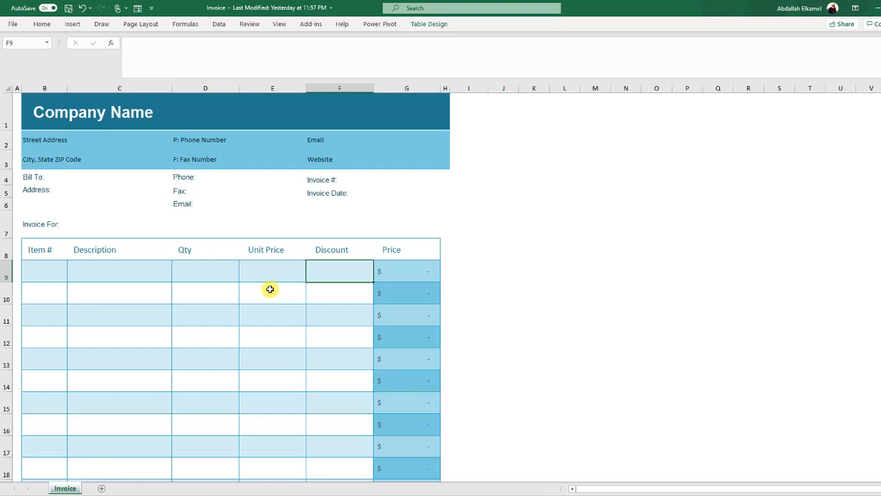
{"action": "scroll", "coordinate": [269, 289], "scroll_direction": "down", "scroll_amount": 3}
{"action": "scroll", "coordinate": [270, 289], "scroll_direction": "up", "scroll_amount": 3}
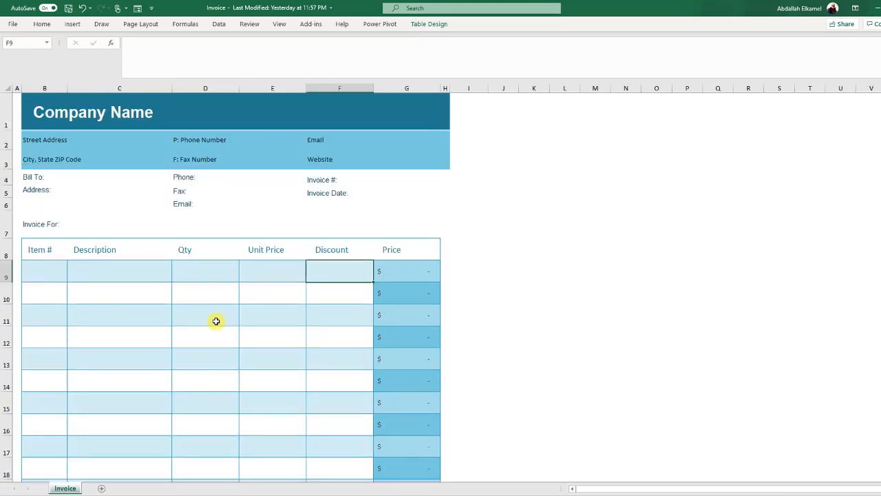
{"action": "right_click", "coordinate": [69, 490]}
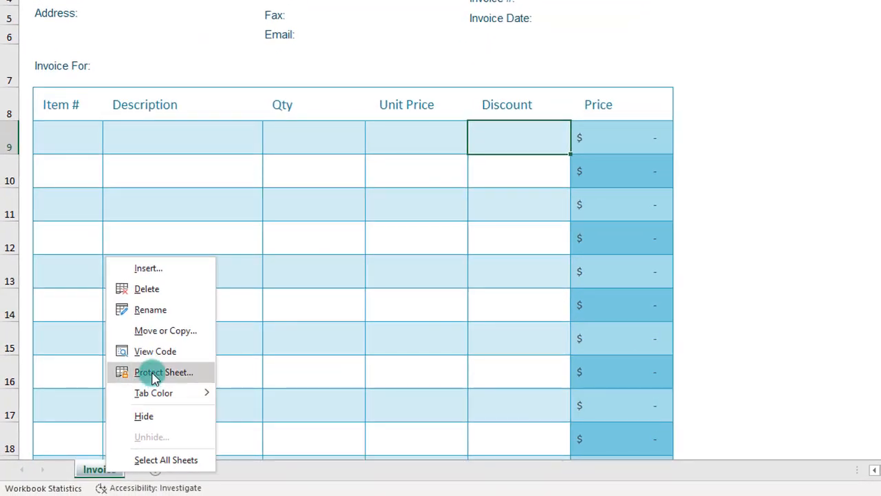
{"action": "left_click", "coordinate": [166, 331]}
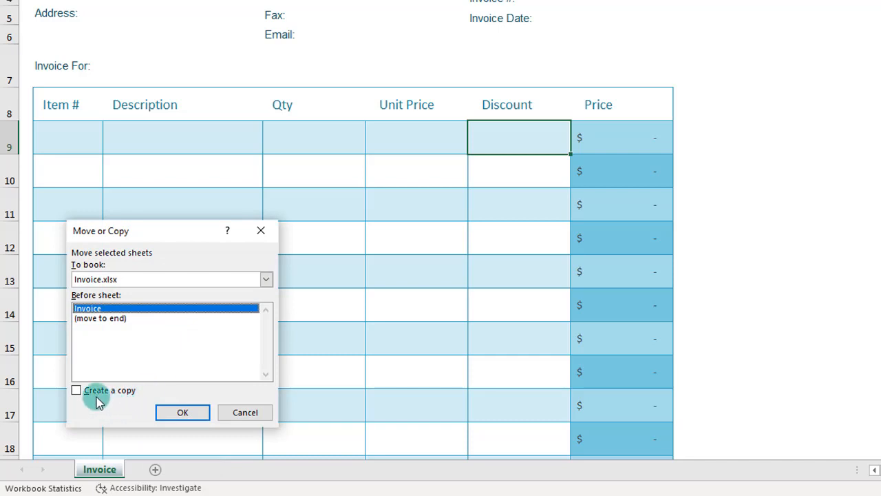
{"action": "left_click", "coordinate": [96, 397]}
{"action": "left_click", "coordinate": [210, 280]}
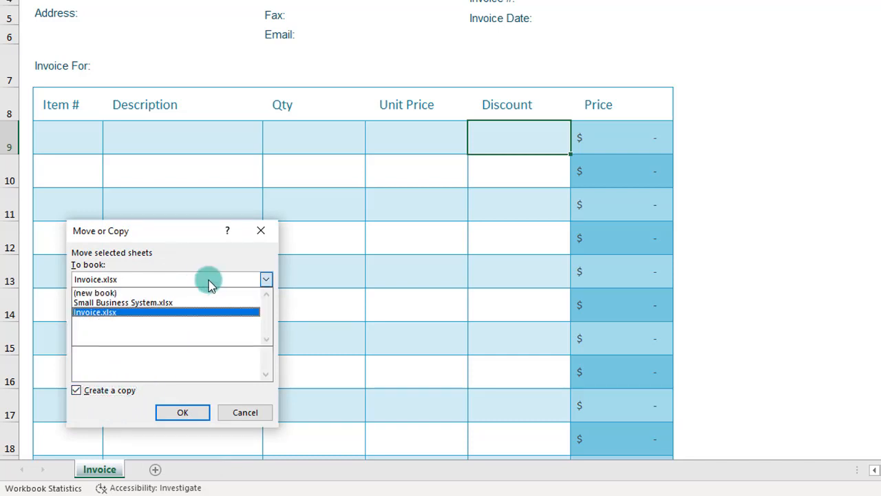
{"action": "left_click", "coordinate": [146, 304]}
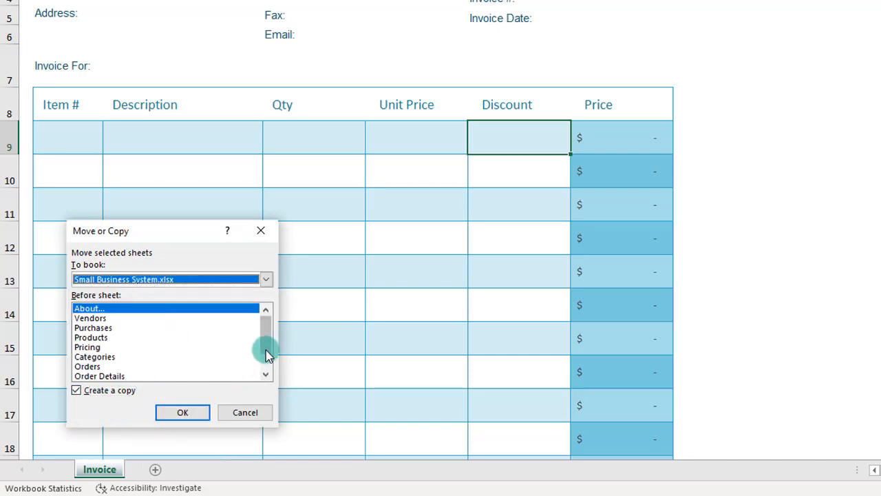
{"action": "left_click_drag", "start_coordinate": [265, 349], "coordinate": [264, 375]}
{"action": "left_click", "coordinate": [103, 376]}
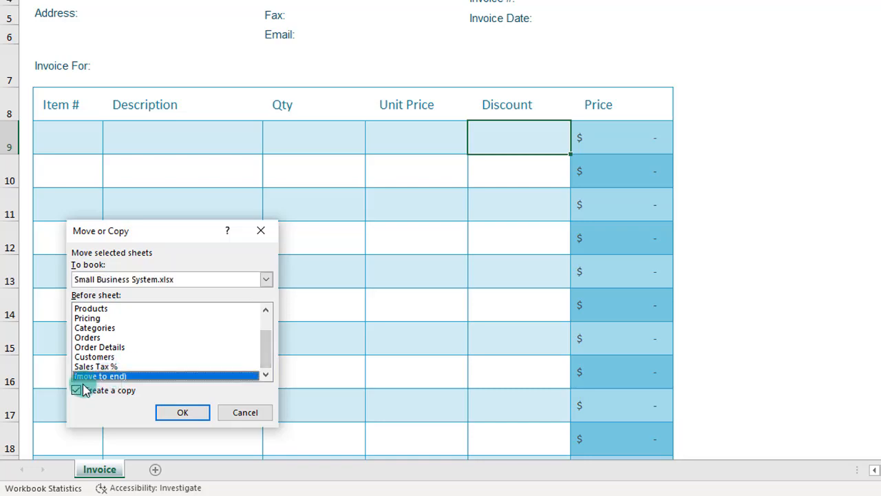
{"action": "left_click", "coordinate": [172, 411]}
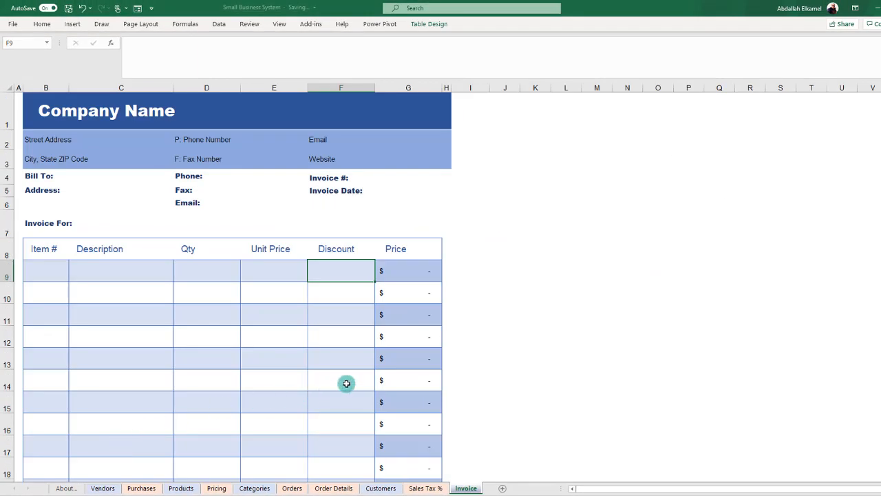
{"action": "left_click", "coordinate": [466, 488]}
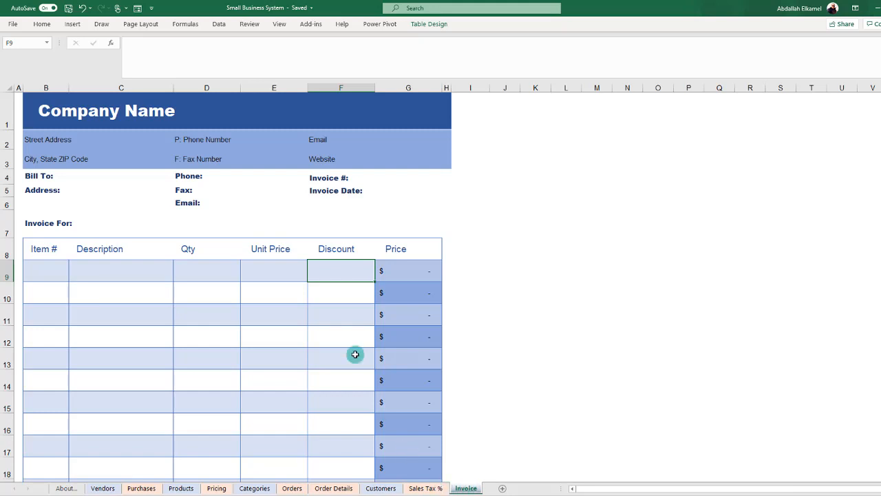
Step: Set data validation on the Invoice # cell G4 to allow a List
{"action": "left_click", "coordinate": [379, 173]}
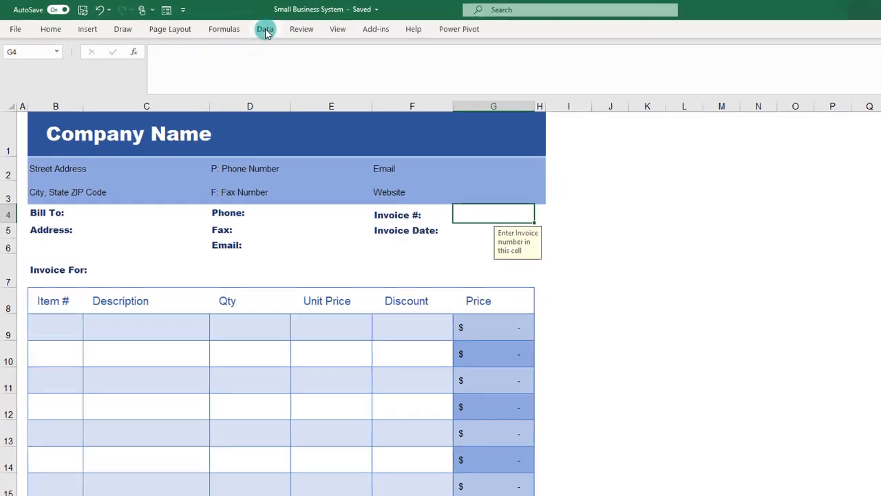
{"action": "left_click", "coordinate": [218, 24]}
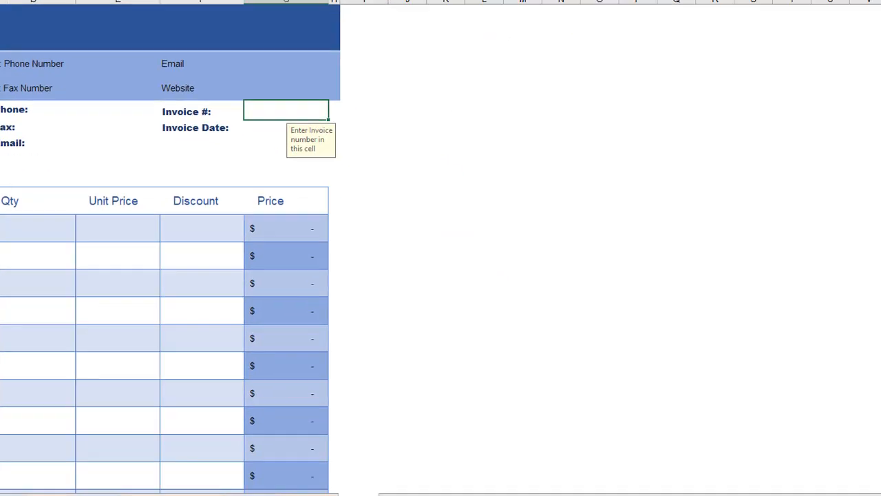
{"action": "left_click", "coordinate": [698, 57]}
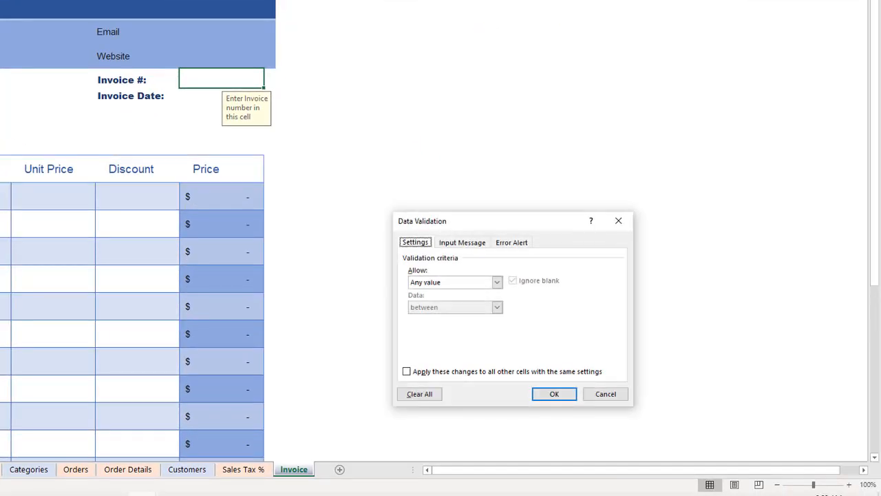
{"action": "left_click", "coordinate": [455, 282]}
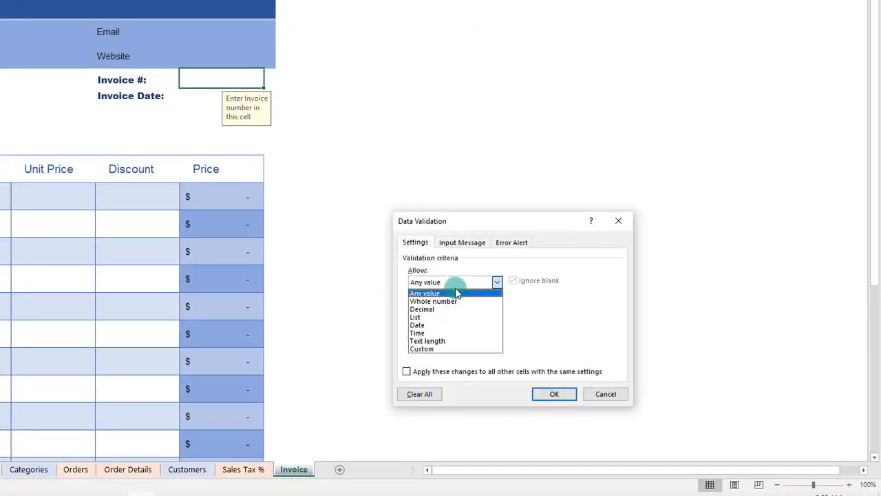
{"action": "left_click", "coordinate": [435, 317]}
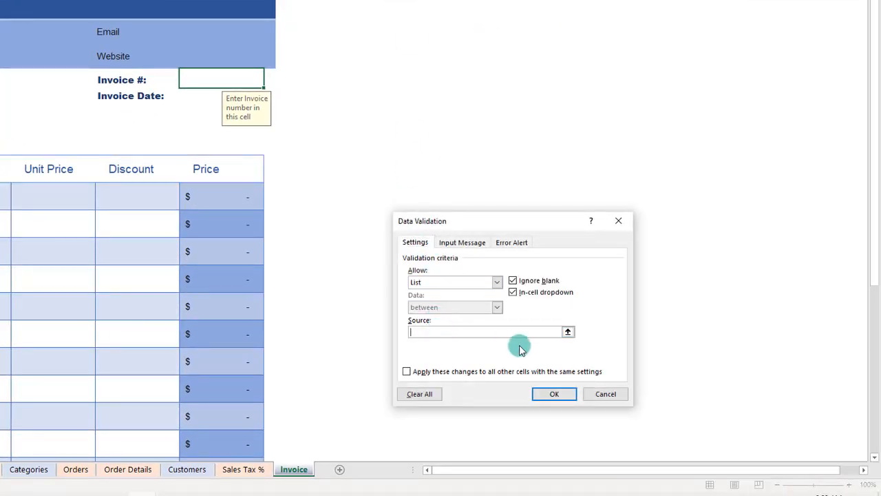
Step: Set the validation list source to =indirect("Orders[Order ID]") and apply the rule
{"action": "type", "text": "="}
{"action": "type", "text": "indirect"}
{"action": "type", "text": "('"}
{"action": "type", "text": "O"}
{"action": "type", "text": "rders"}
{"action": "type", "text": "[Order"}
{"action": "type", "text": " ID"}
{"action": "type", "text": "]\")"}
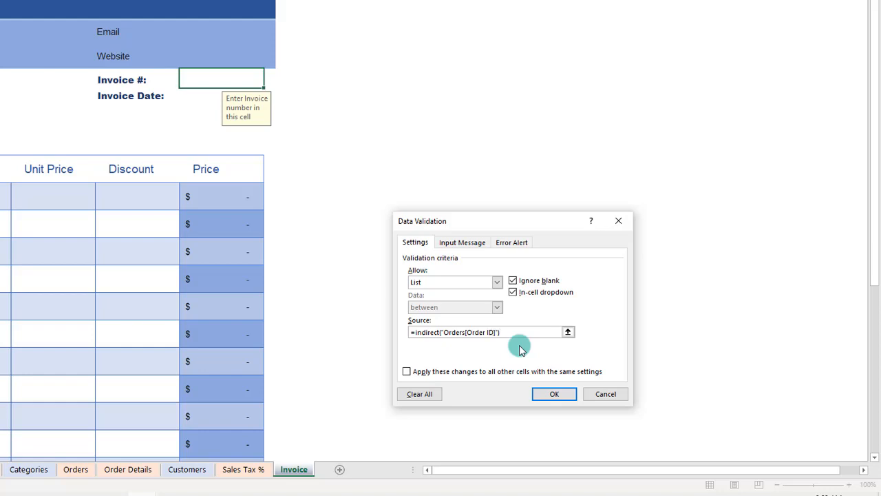
{"action": "key", "text": "Return"}
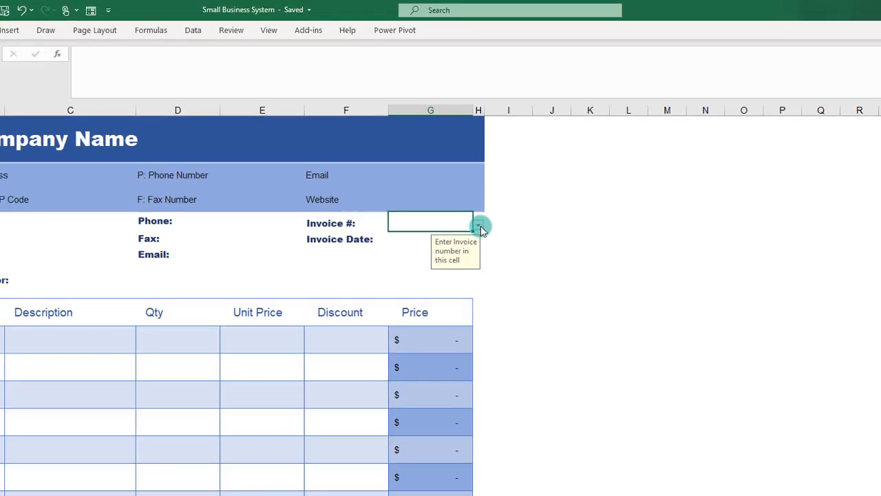
Step: Choose the fourth order ID from the drop-down list in the Invoice # cell G4
{"action": "left_click", "coordinate": [478, 226]}
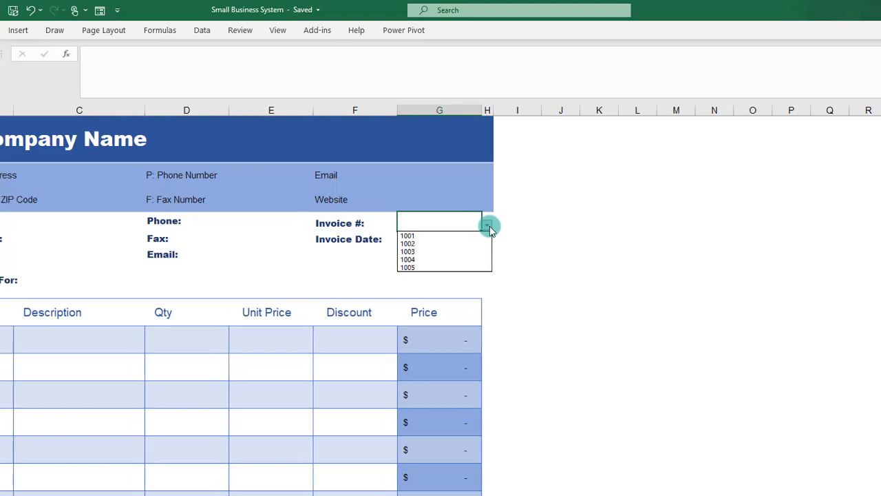
{"action": "left_click", "coordinate": [440, 238]}
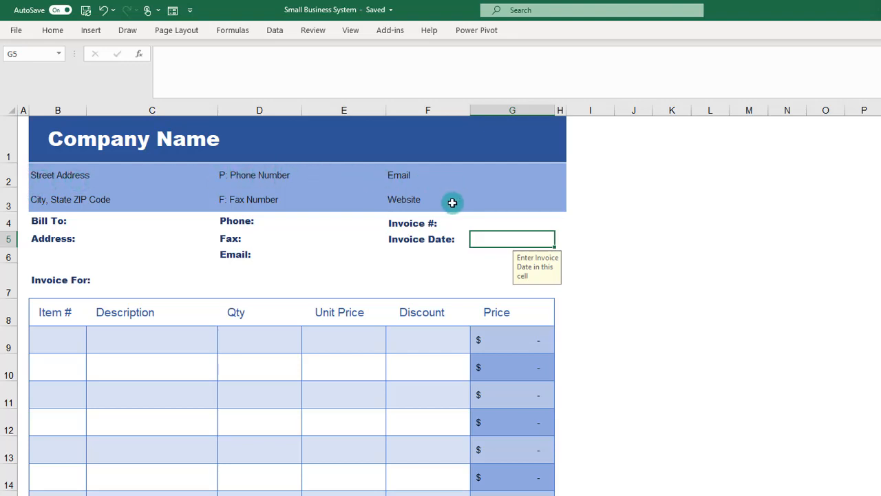
{"action": "left_click", "coordinate": [111, 222]}
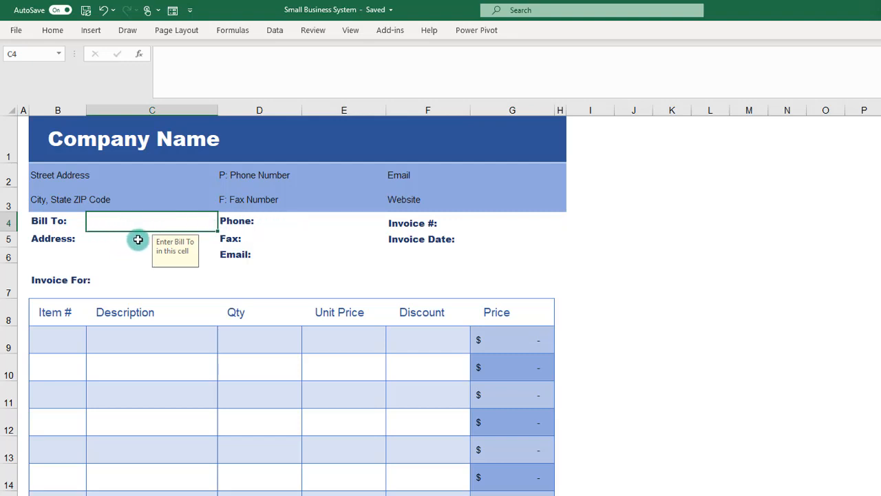
{"action": "left_click", "coordinate": [453, 224]}
{"action": "left_click", "coordinate": [523, 228]}
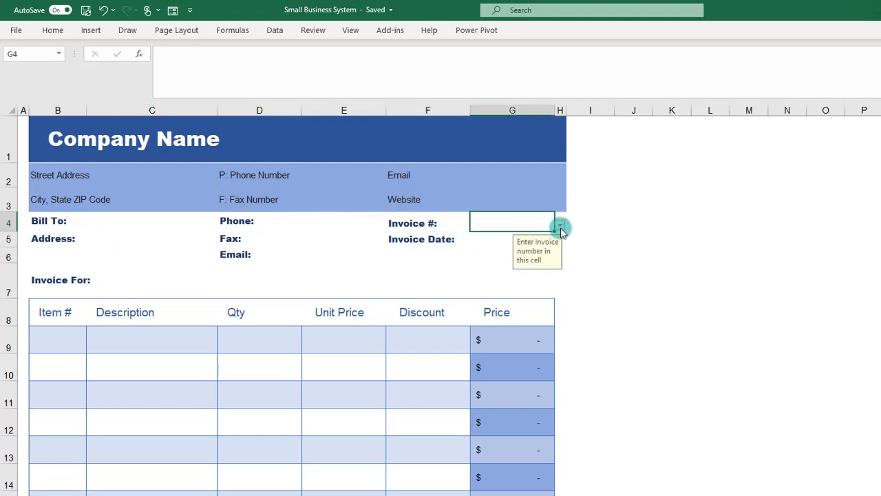
{"action": "left_click", "coordinate": [560, 224]}
{"action": "left_click", "coordinate": [480, 259]}
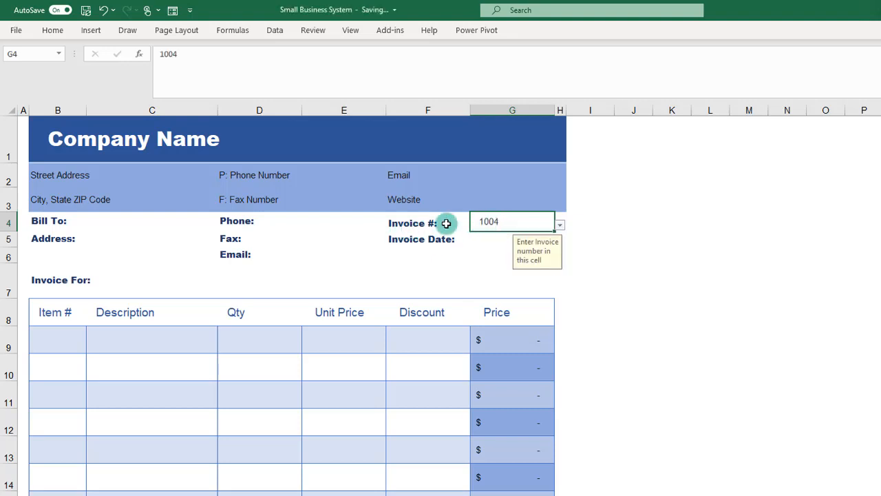
{"action": "left_click", "coordinate": [221, 221]}
{"action": "left_click", "coordinate": [128, 221]}
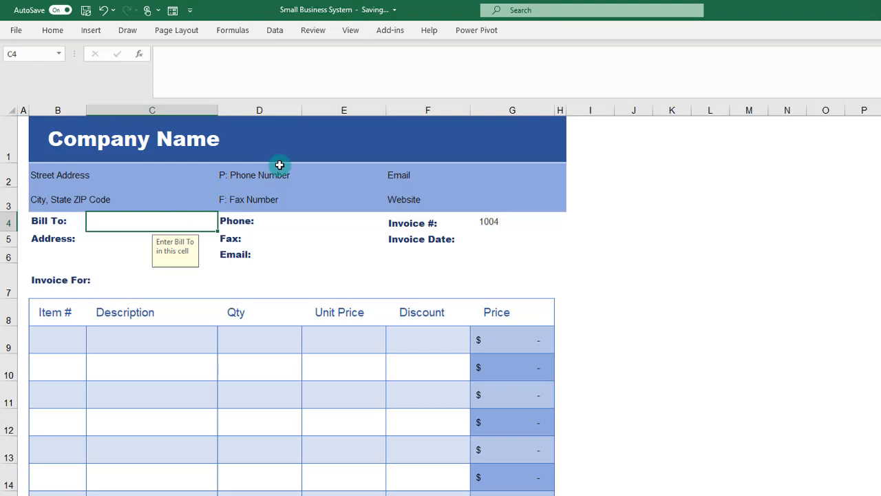
{"action": "type", "text": "="}
{"action": "key", "text": "Escape"}
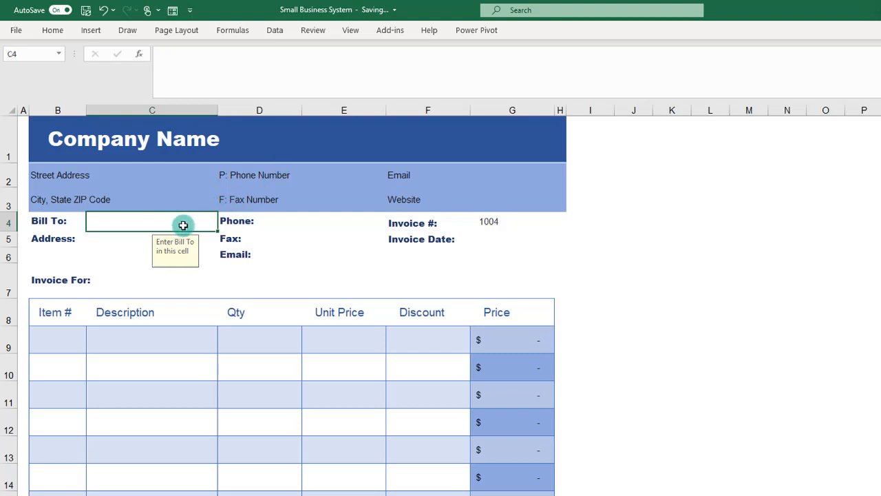
Step: Examine the first order's fields and the Customer Name lookup formula on the Orders sheet, and return to the Invoice sheet
{"action": "left_click", "coordinate": [214, 494]}
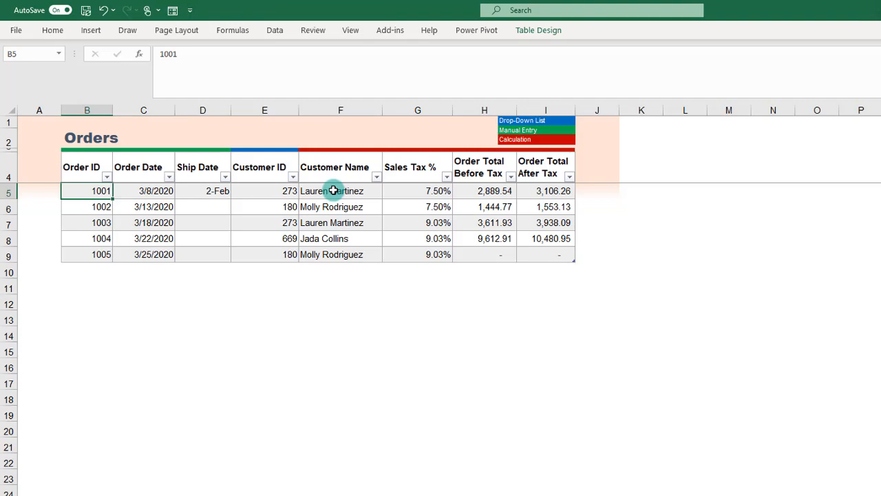
{"action": "left_click", "coordinate": [334, 191]}
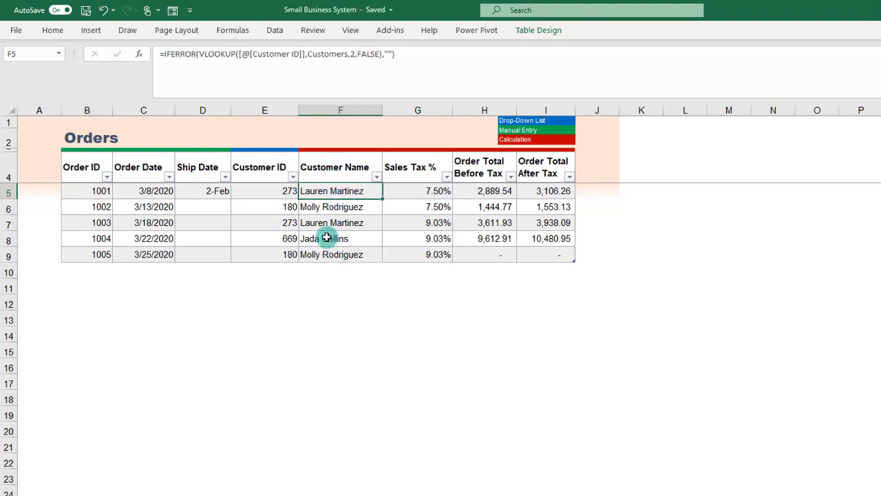
{"action": "left_click", "coordinate": [100, 194]}
{"action": "left_click", "coordinate": [150, 192]}
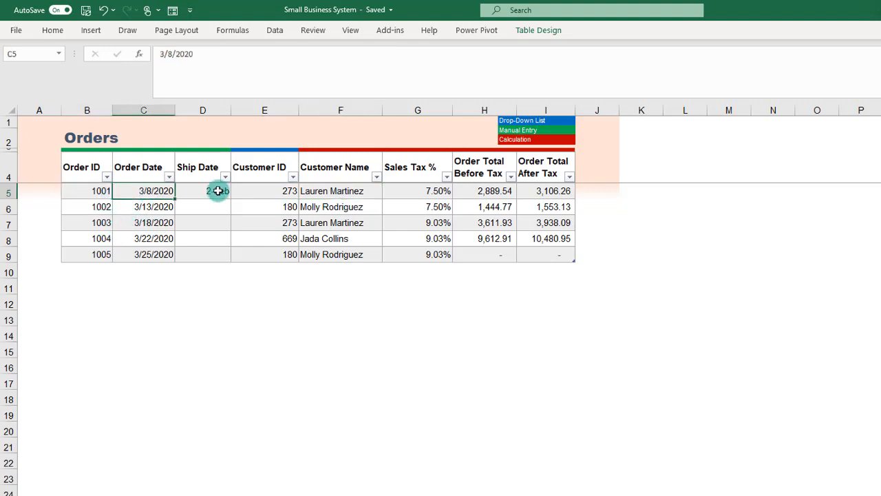
{"action": "left_click", "coordinate": [216, 190]}
{"action": "left_click", "coordinate": [270, 190]}
{"action": "left_click", "coordinate": [318, 190]}
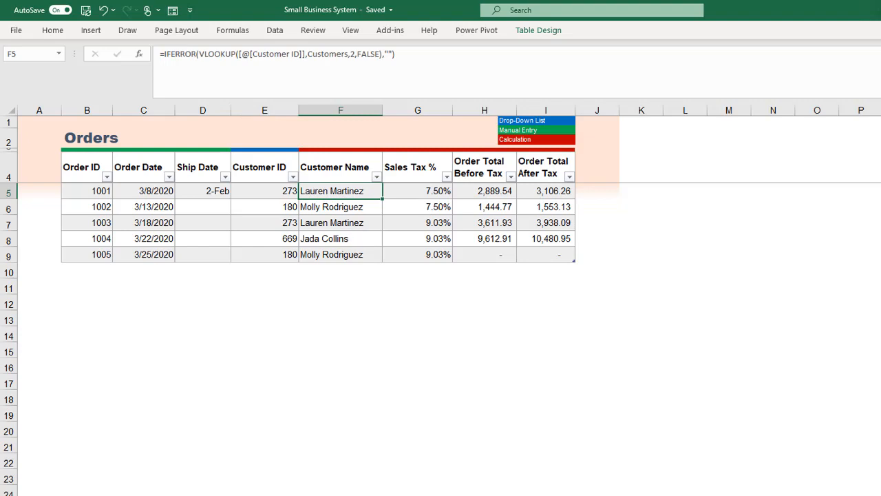
{"action": "left_click", "coordinate": [420, 495]}
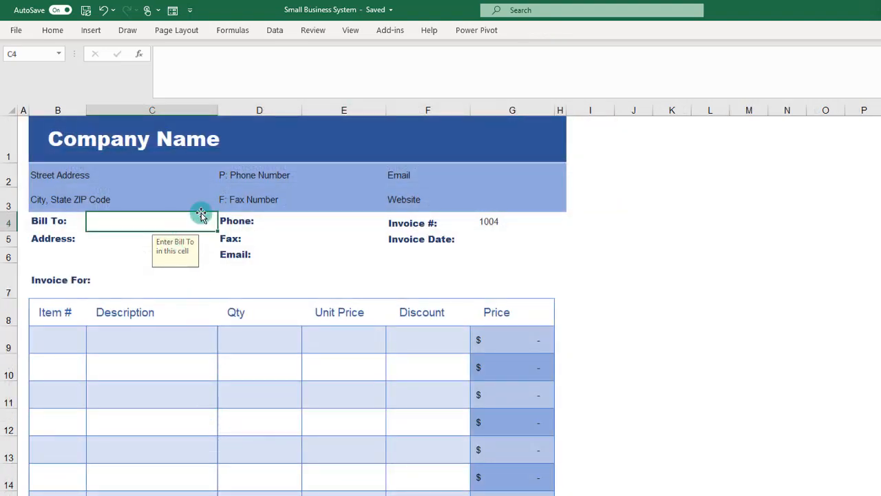
Step: Name the Invoice # cell G4 OrderNo
{"action": "type", "text": "="}
{"action": "key", "text": "Escape"}
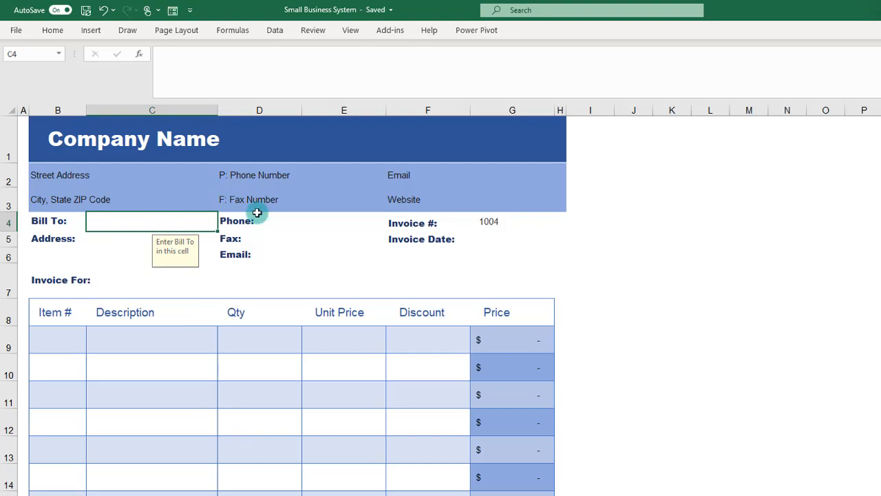
{"action": "left_click", "coordinate": [507, 221]}
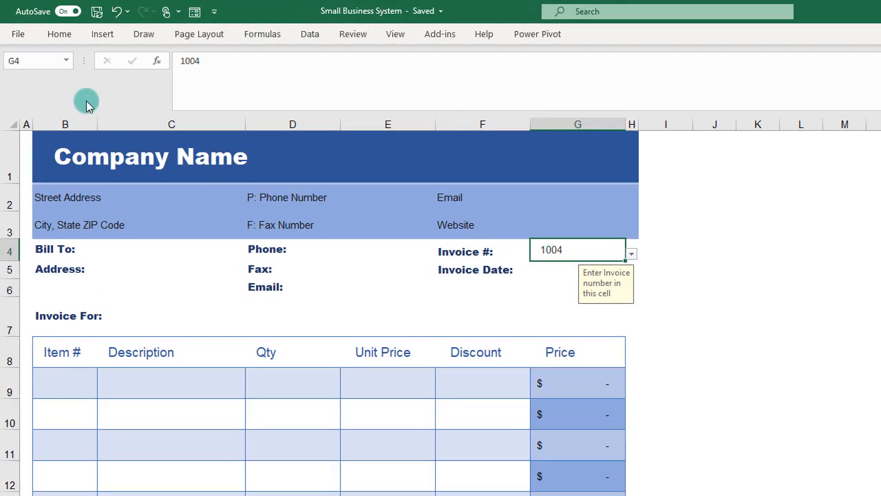
{"action": "left_click", "coordinate": [39, 64]}
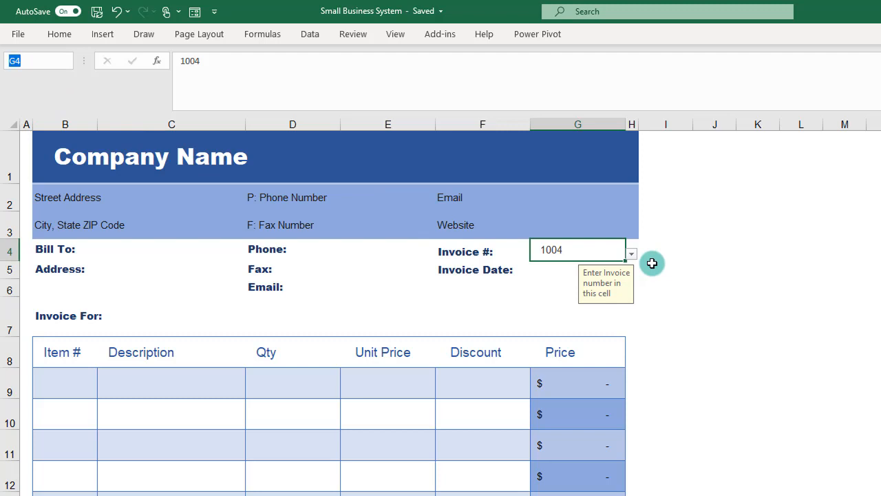
{"action": "type", "text": "OrderNo"}
{"action": "key", "text": "Return"}
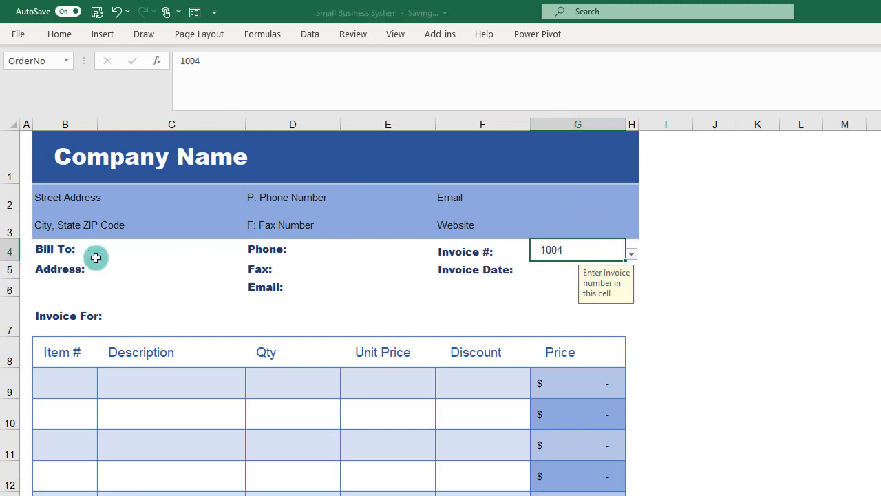
Step: Start a VLOOKUP formula in the Bill To cell C4 with OrderNo as the lookup value and the Orders table as the array
{"action": "left_click", "coordinate": [141, 252]}
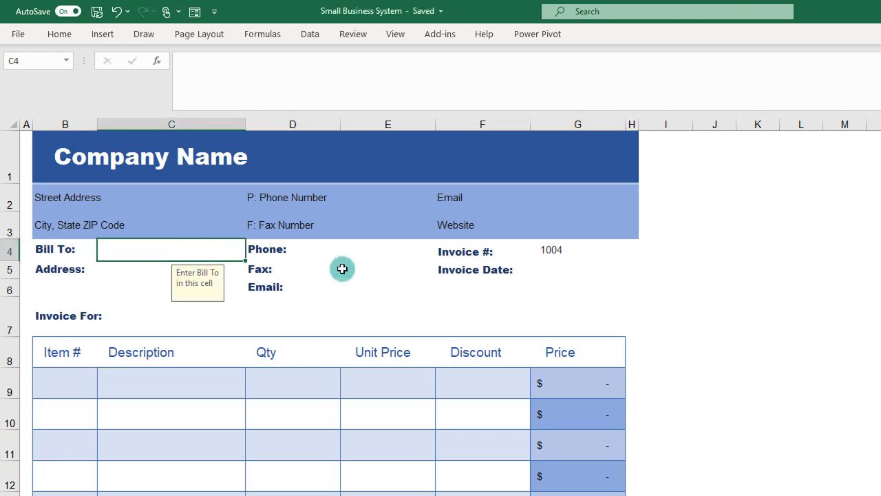
{"action": "type", "text": "=vl"}
{"action": "key", "text": "Tab"}
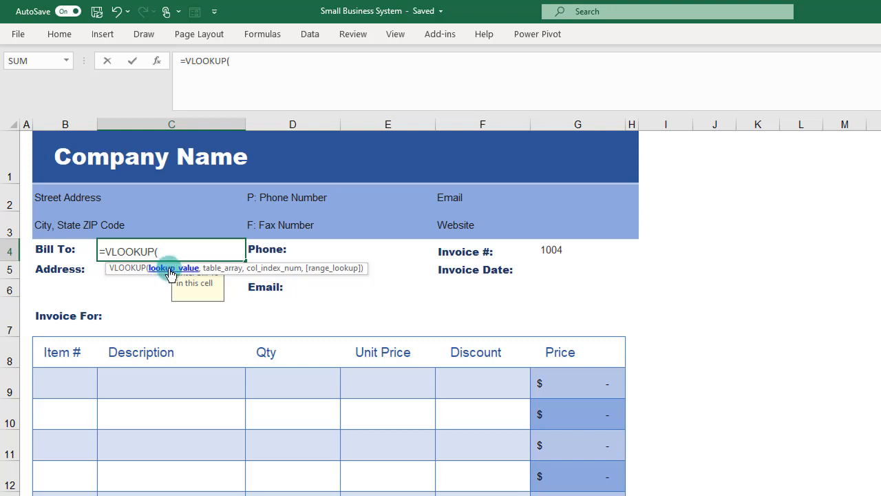
{"action": "left_click", "coordinate": [553, 251]}
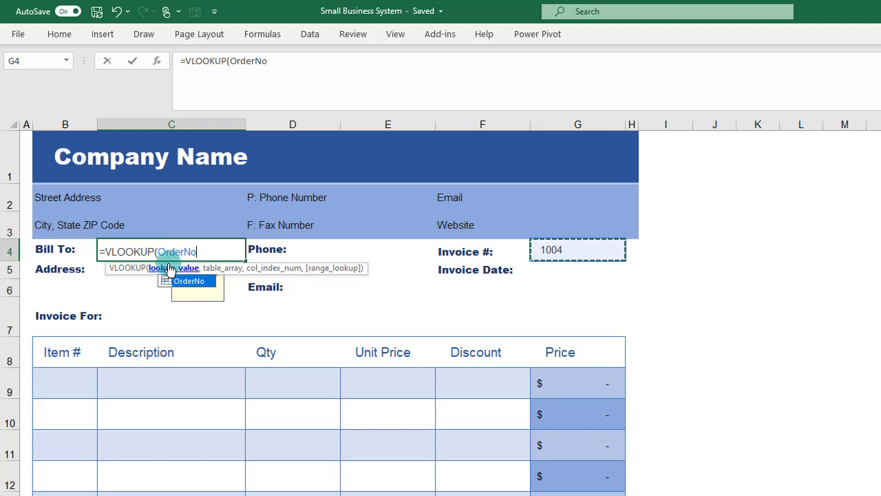
{"action": "type", "text": ","}
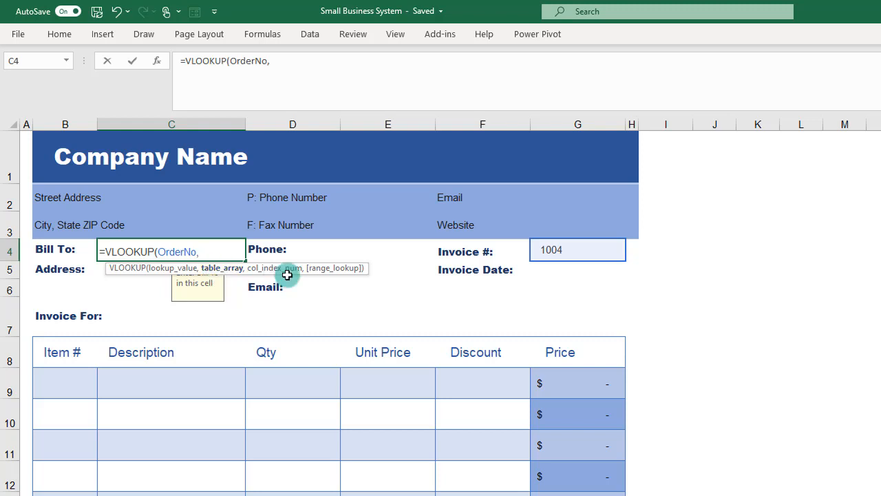
{"action": "type", "text": "order"}
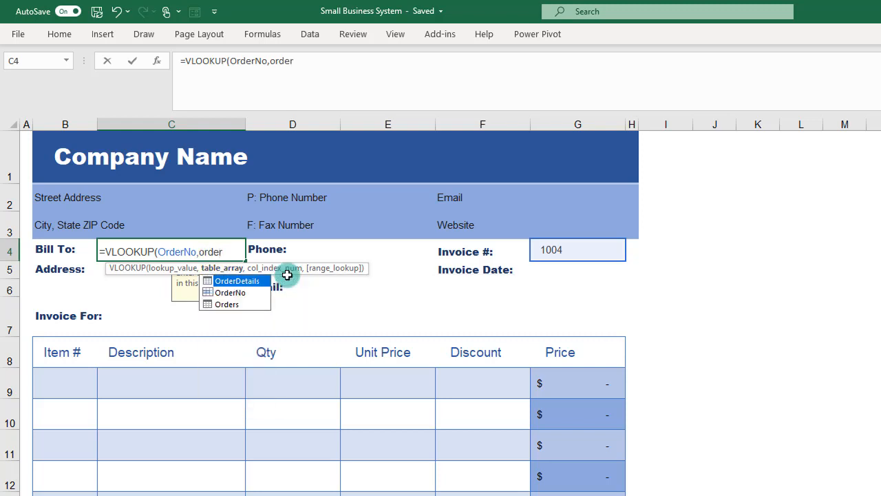
{"action": "key", "text": "Down"}
{"action": "key", "text": "Down"}
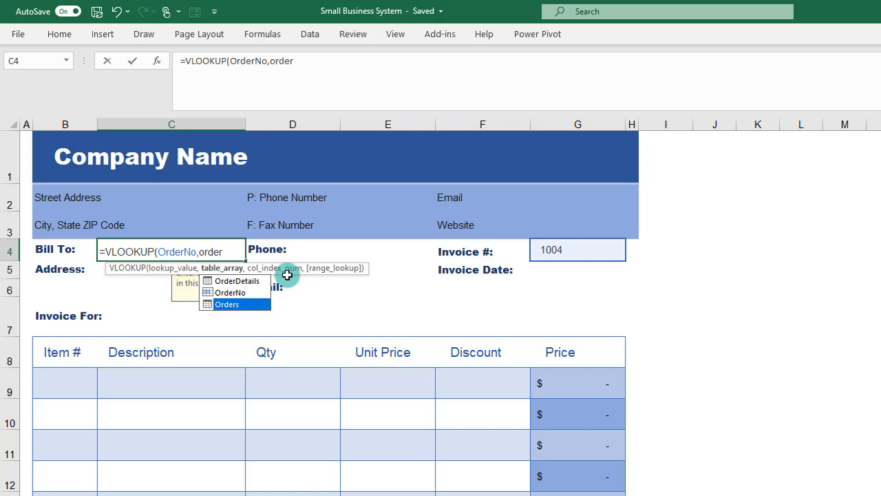
{"action": "key", "text": "Tab"}
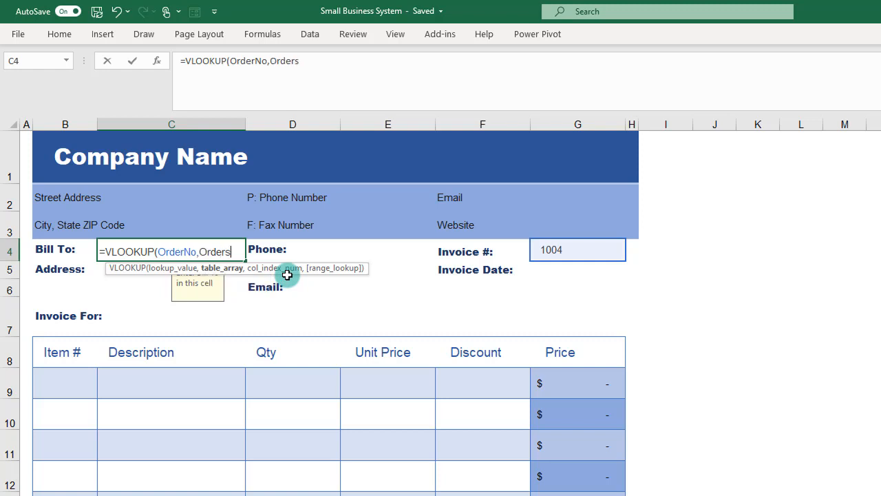
{"action": "type", "text": ","}
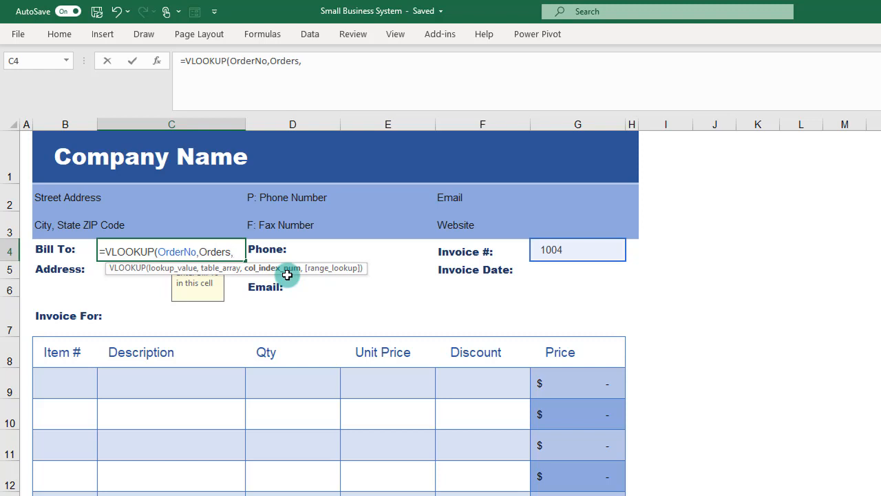
{"action": "type", "text": "5,"}
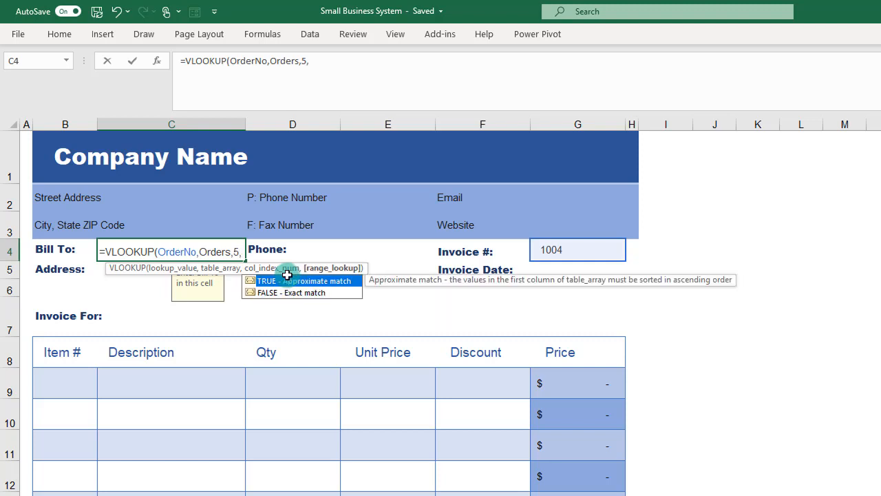
Step: Complete the Bill To formula with column index 5 and an exact match, giving =VLOOKUP(OrderNo,Orders,5,FALSE)
{"action": "key", "text": "Down"}
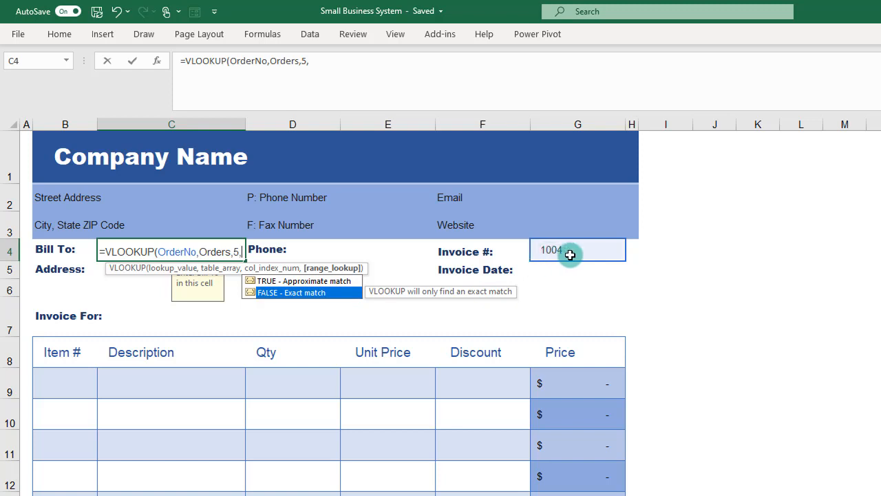
{"action": "key", "text": "Tab"}
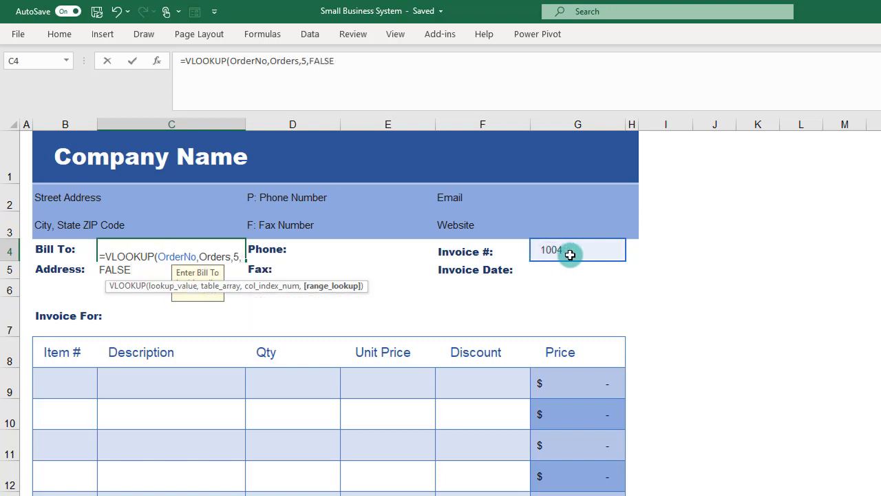
{"action": "type", "text": ")"}
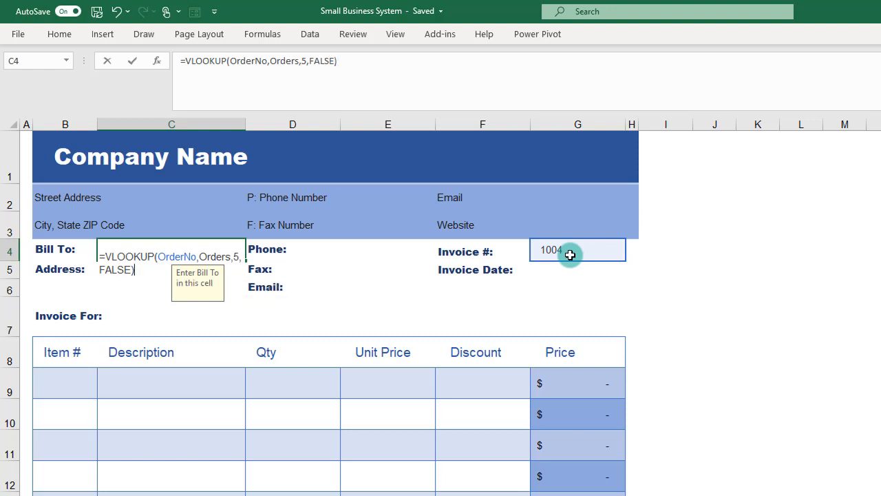
{"action": "key", "text": "Return"}
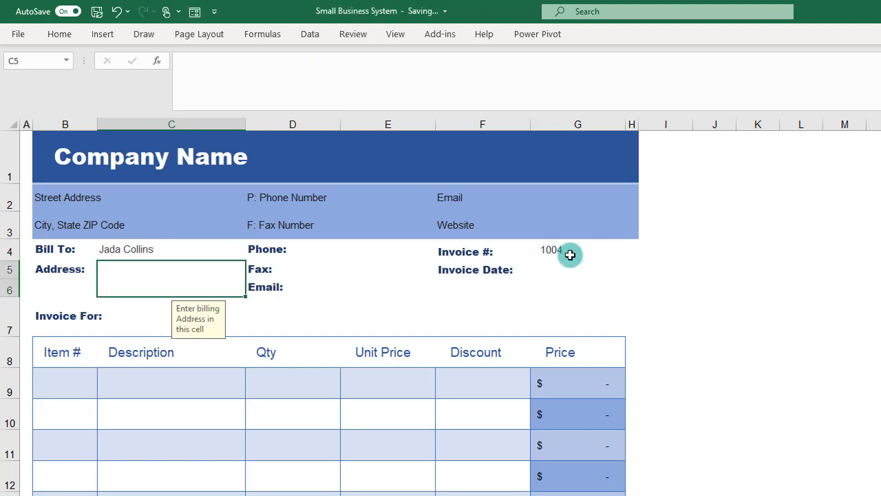
{"action": "left_click", "coordinate": [146, 245]}
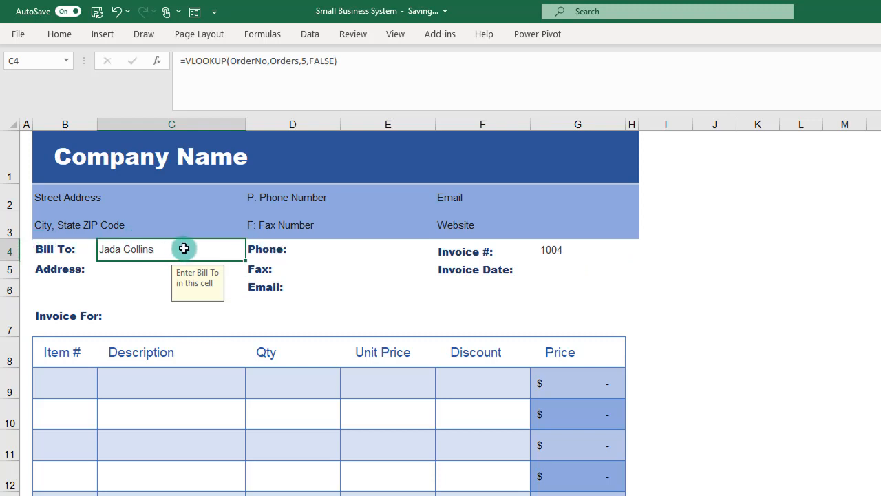
{"action": "left_click", "coordinate": [148, 263]}
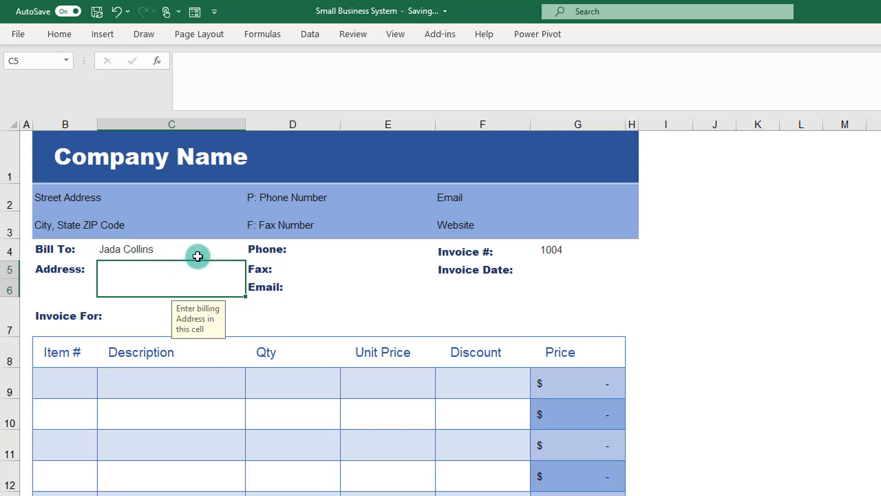
Step: Start a VLOOKUP formula in the Invoice Date cell G5 that looks for OrderNo in the Orders table
{"action": "left_click", "coordinate": [542, 272]}
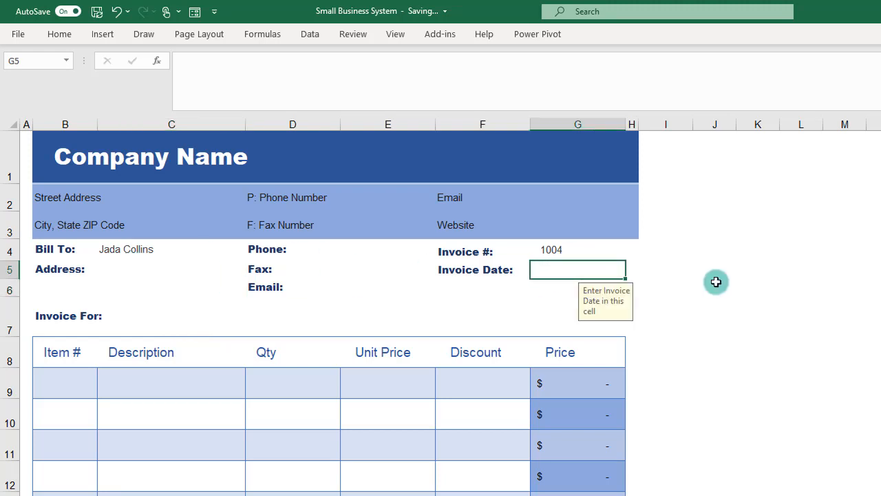
{"action": "type", "text": "=vl"}
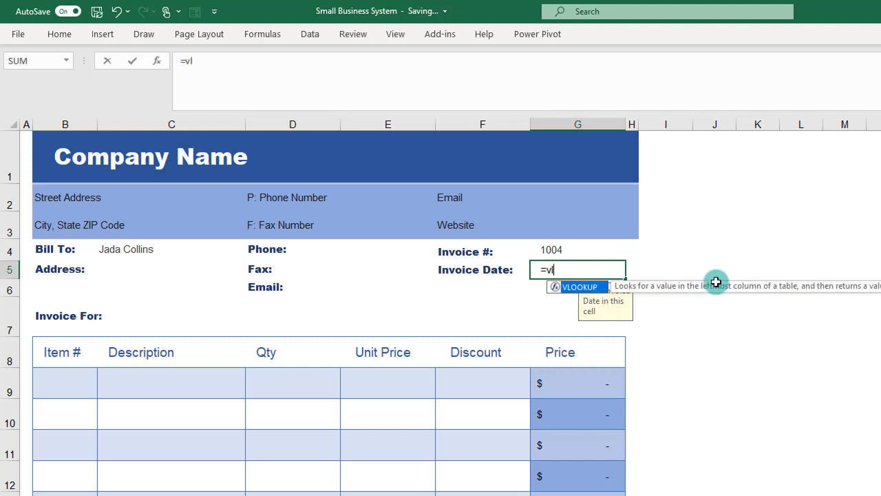
{"action": "key", "text": "Tab"}
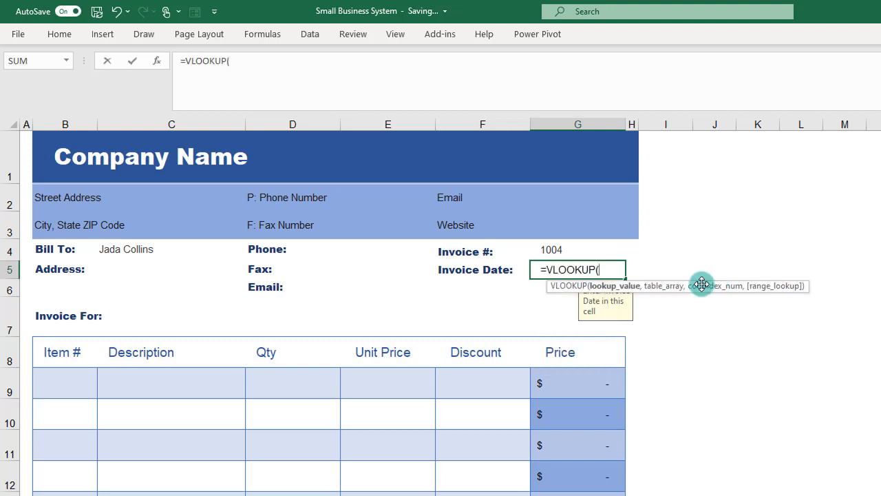
{"action": "left_click", "coordinate": [570, 249]}
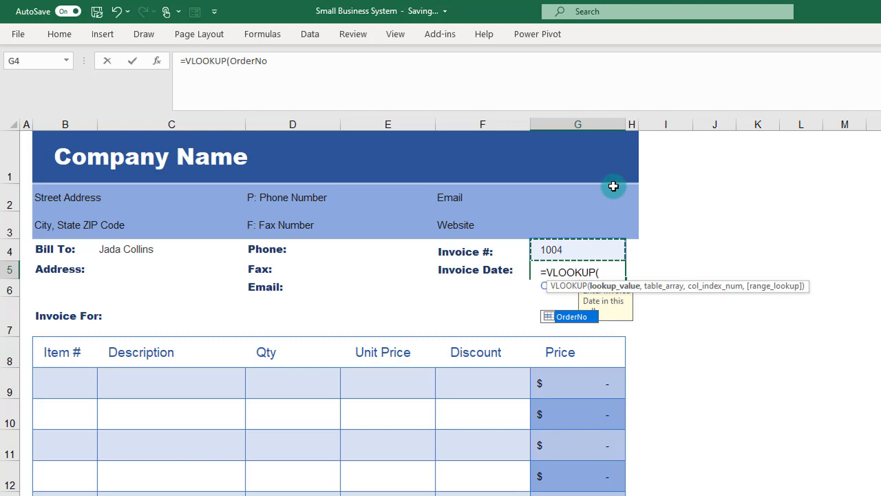
{"action": "type", "text": ","}
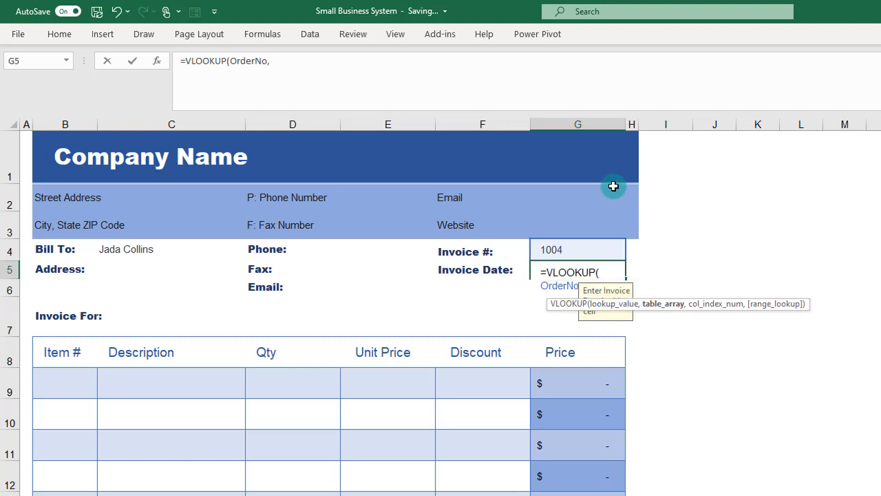
{"action": "type", "text": "ord"}
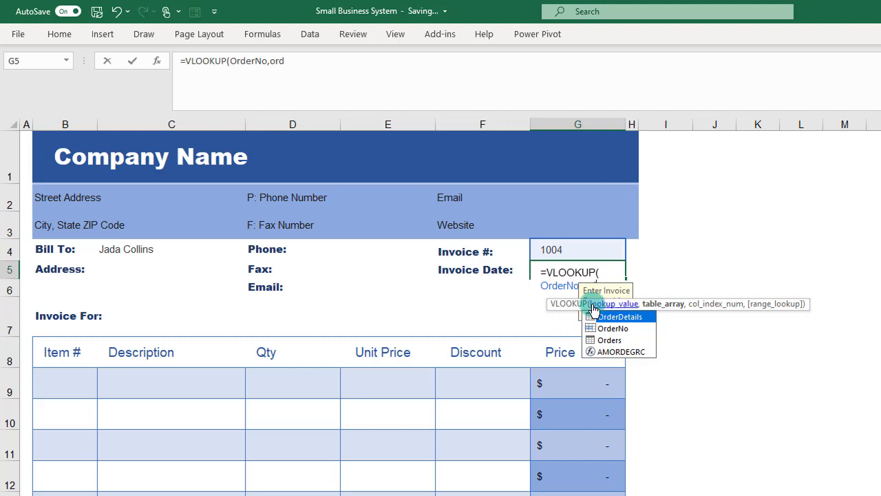
{"action": "left_click", "coordinate": [390, 56]}
{"action": "type", "text": "er"}
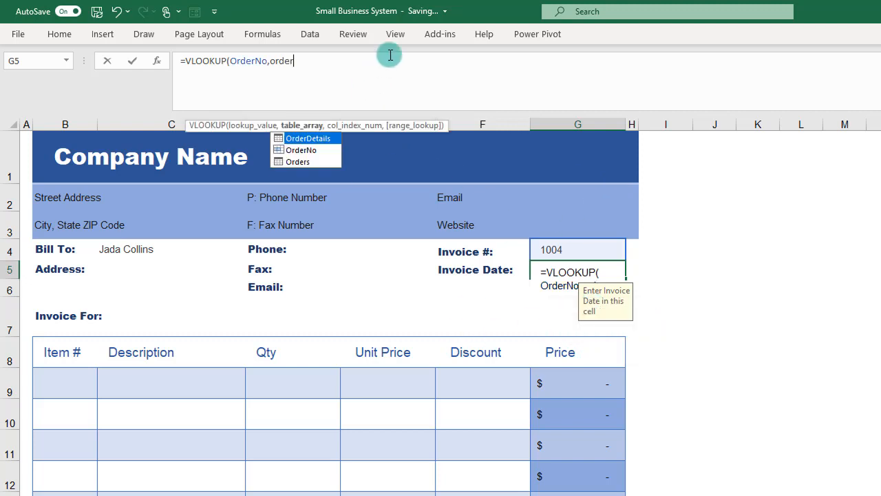
{"action": "key", "text": "Down"}
{"action": "key", "text": "Down"}
{"action": "key", "text": "Tab"}
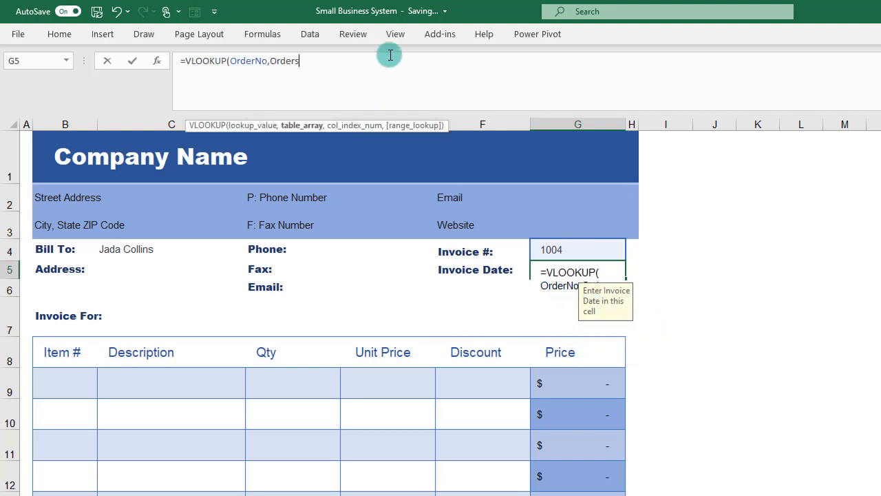
{"action": "type", "text": ","}
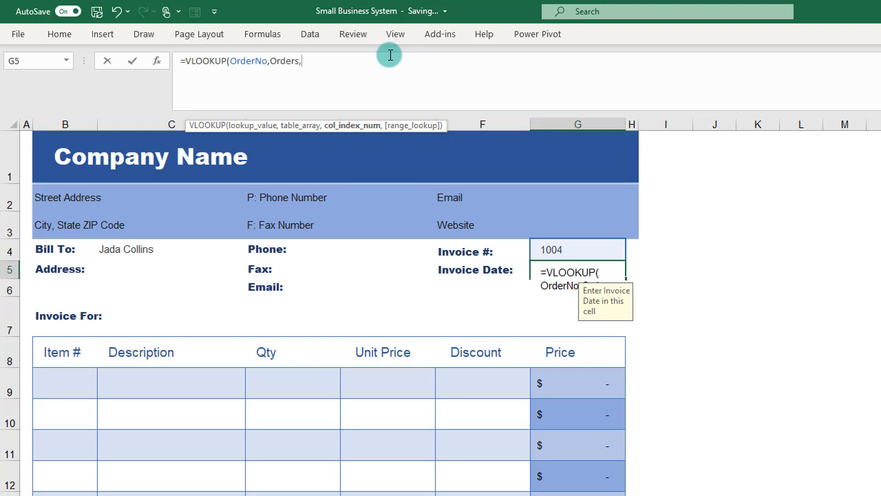
{"action": "type", "text": "2,"}
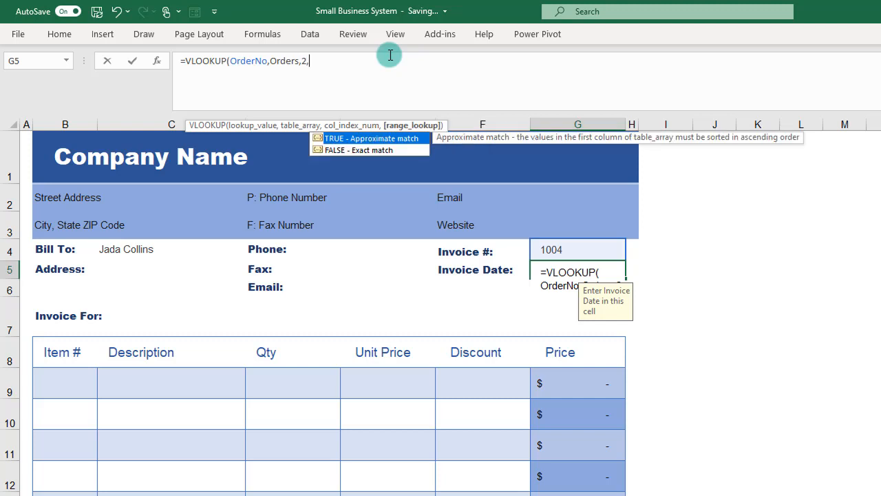
Step: Complete the Invoice Date formula with column index 2 and an exact match, giving =VLOOKUP(OrderNo,Orders,2,FALSE)
{"action": "key", "text": "Down"}
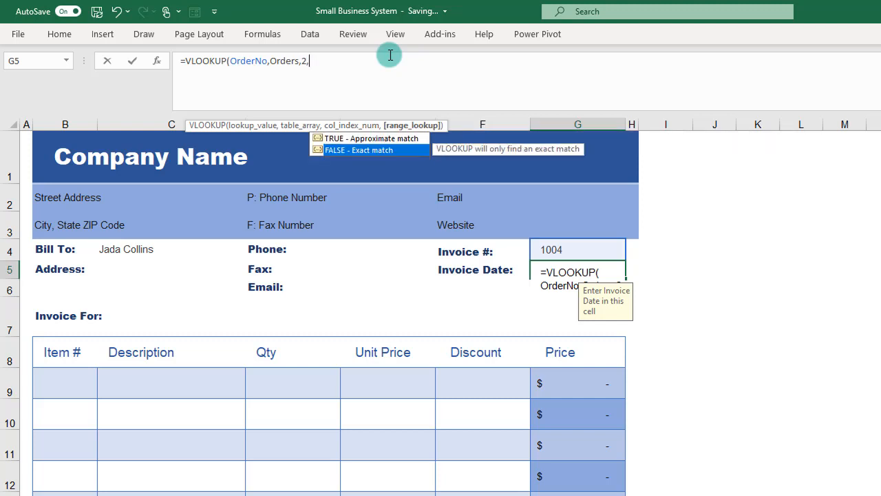
{"action": "key", "text": "Tab"}
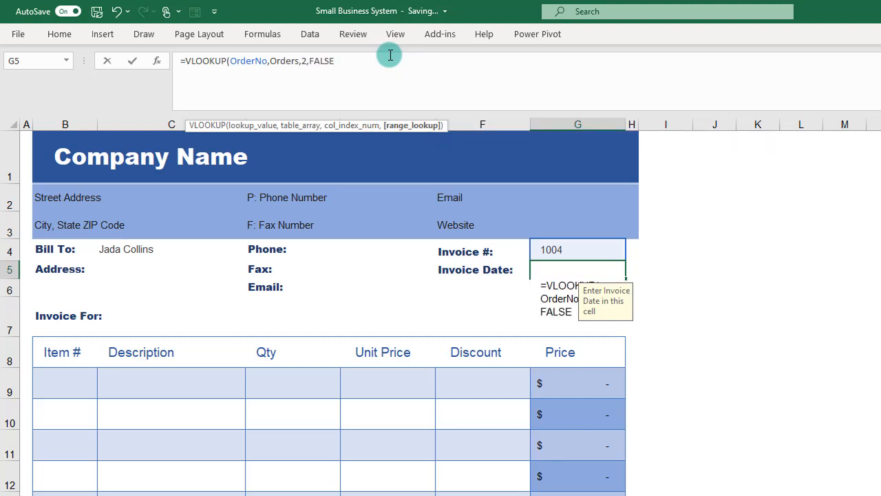
{"action": "type", "text": ")"}
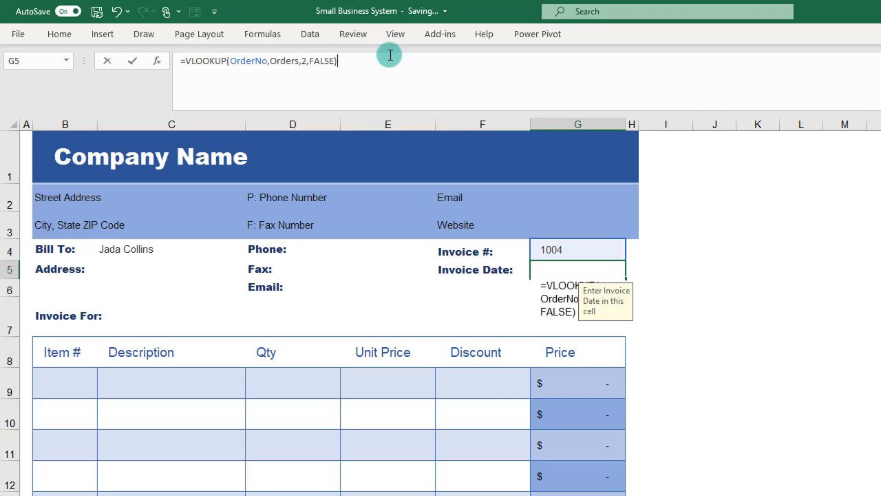
{"action": "key", "text": "Return"}
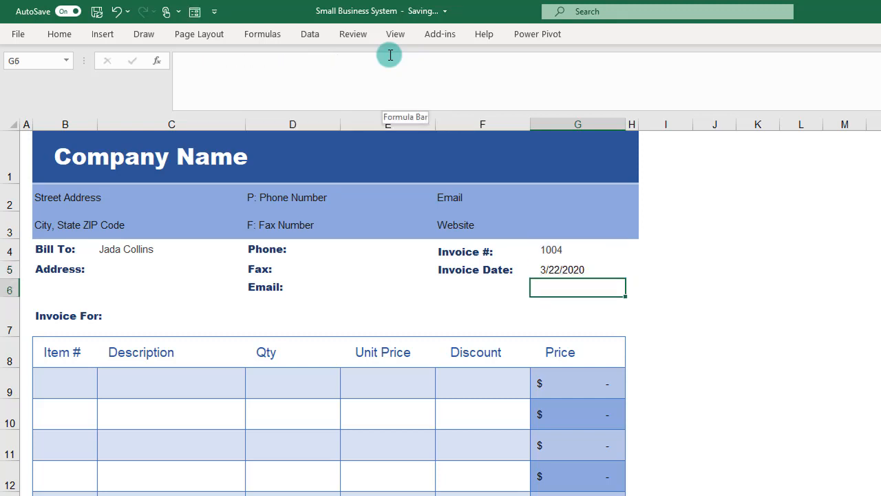
{"action": "left_click", "coordinate": [560, 272]}
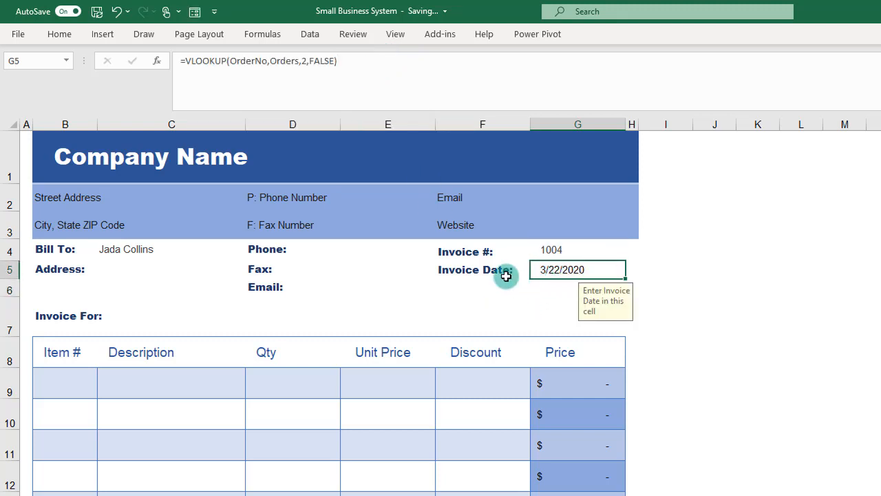
Step: Review the Invoice # and Address cells, and examine the third order's Order ID and Customer ID on the Orders sheet
{"action": "left_click", "coordinate": [578, 249]}
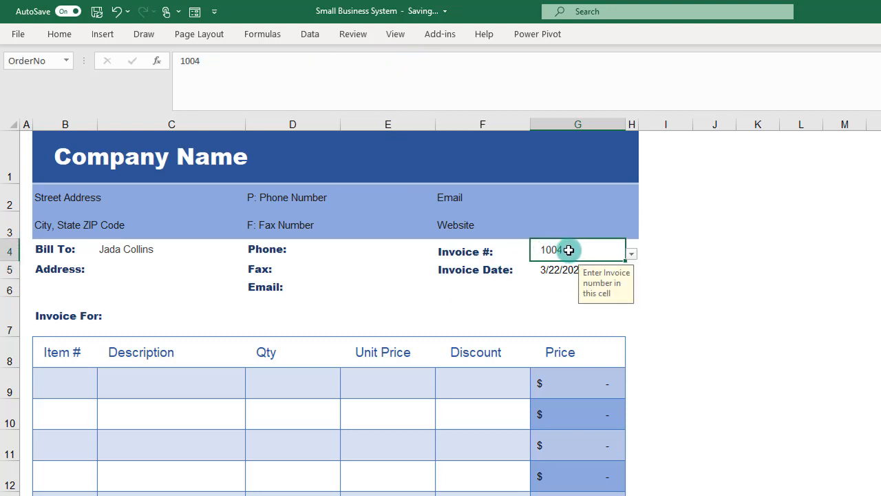
{"action": "left_click", "coordinate": [137, 276]}
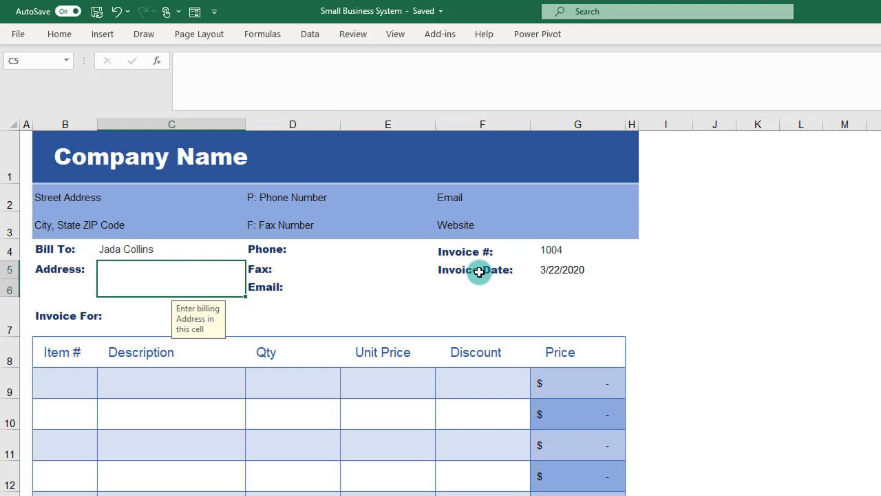
{"action": "left_click", "coordinate": [553, 252]}
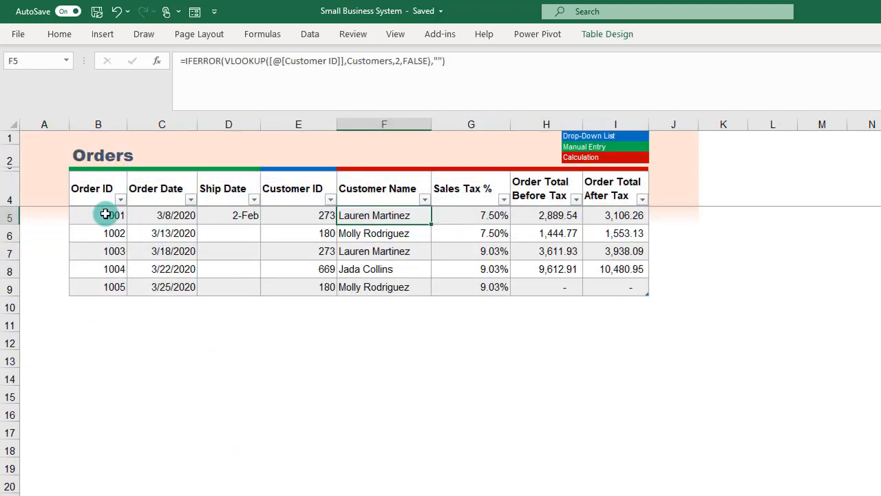
{"action": "left_click", "coordinate": [104, 251]}
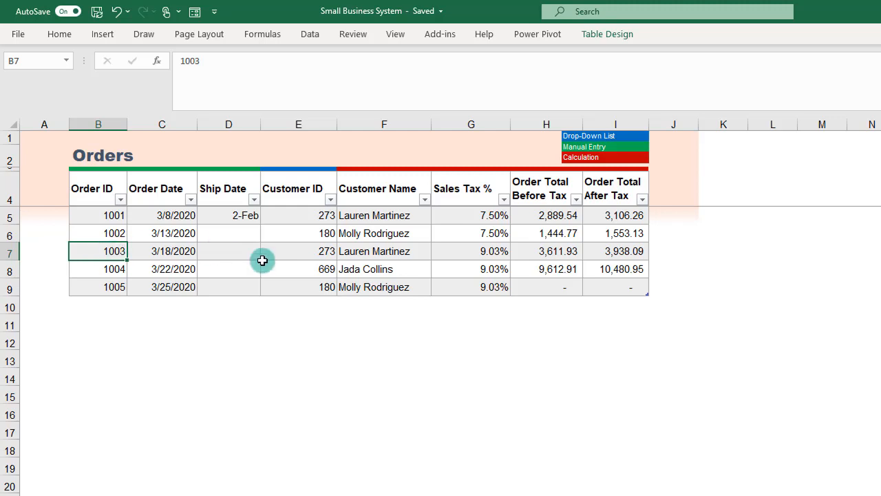
{"action": "left_click", "coordinate": [290, 248]}
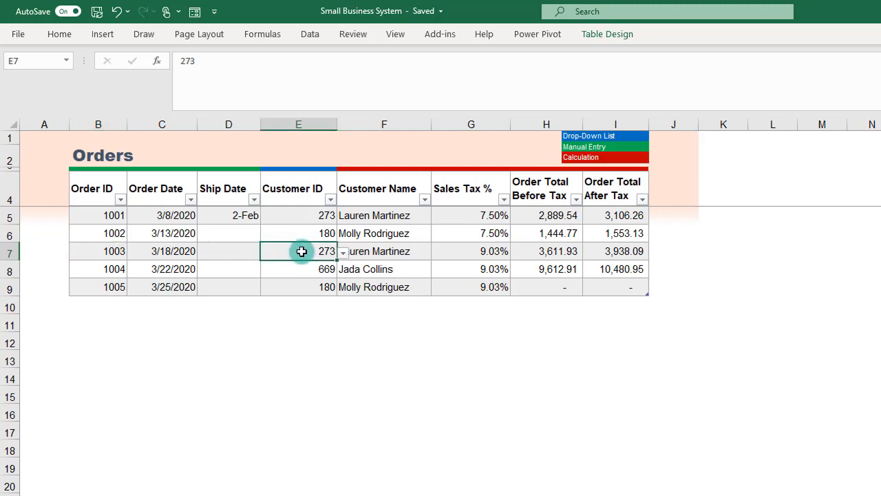
Step: In the invoice's Address cell C5, start a VLOOKUP formula with OrderNo as the lookup value
{"action": "key", "text": "ctrl+Page_Up"}
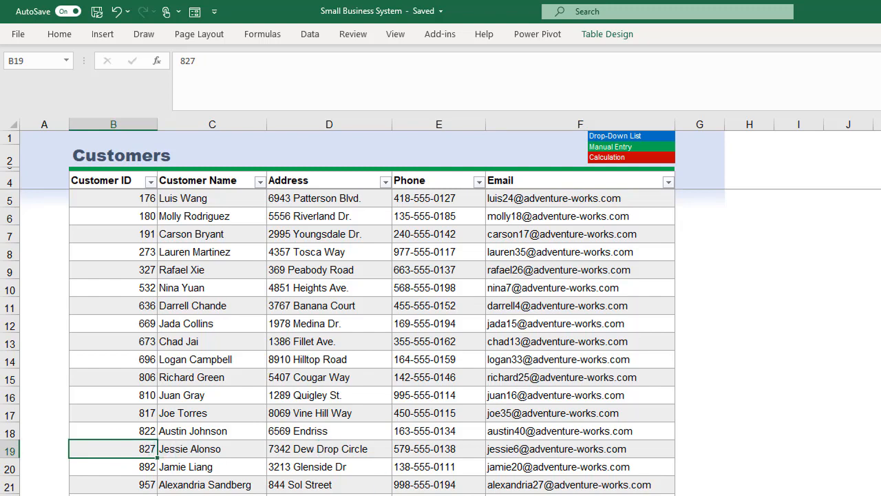
{"action": "key", "text": "ctrl+Page_Up"}
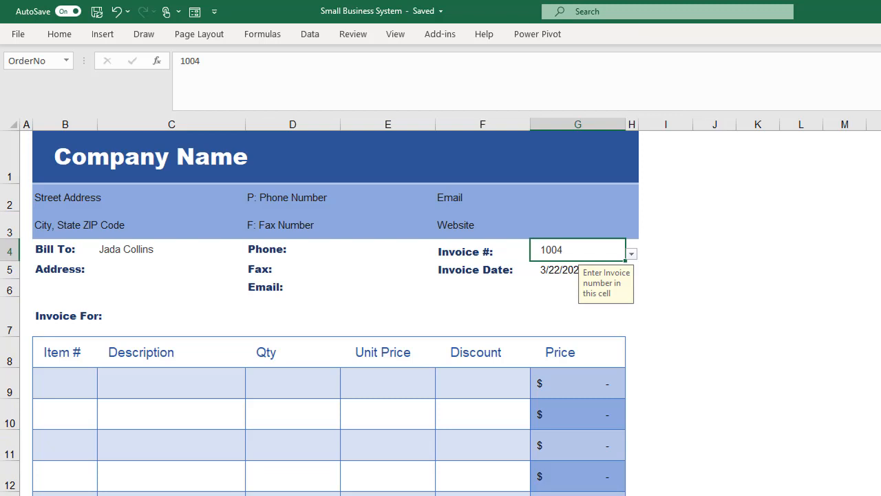
{"action": "left_click", "coordinate": [157, 265]}
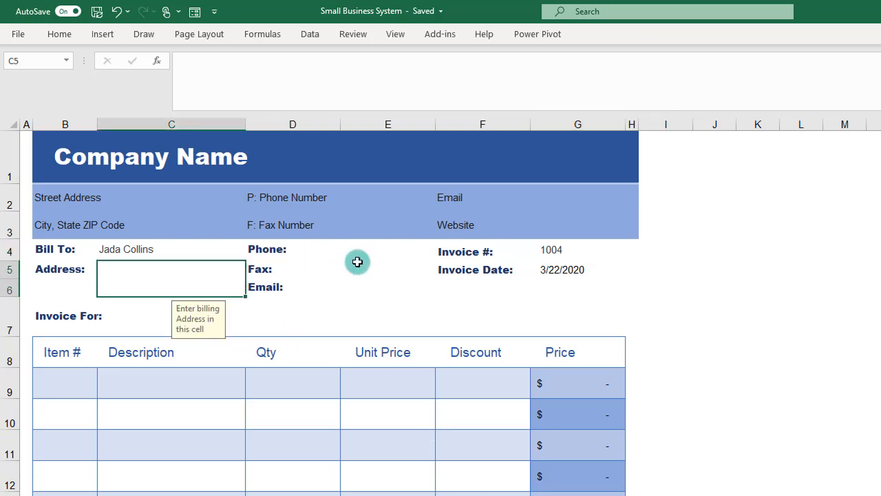
{"action": "key", "text": "ctrl+Page_Up"}
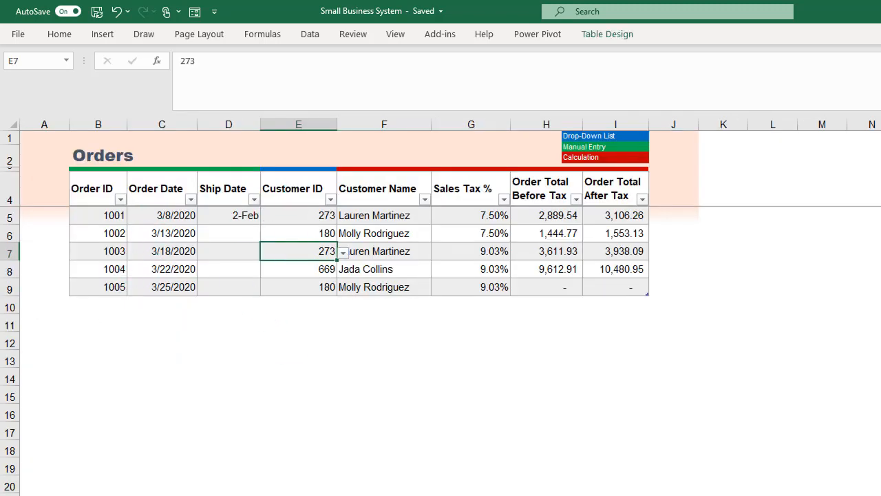
{"action": "key", "text": "ctrl+Page_Down"}
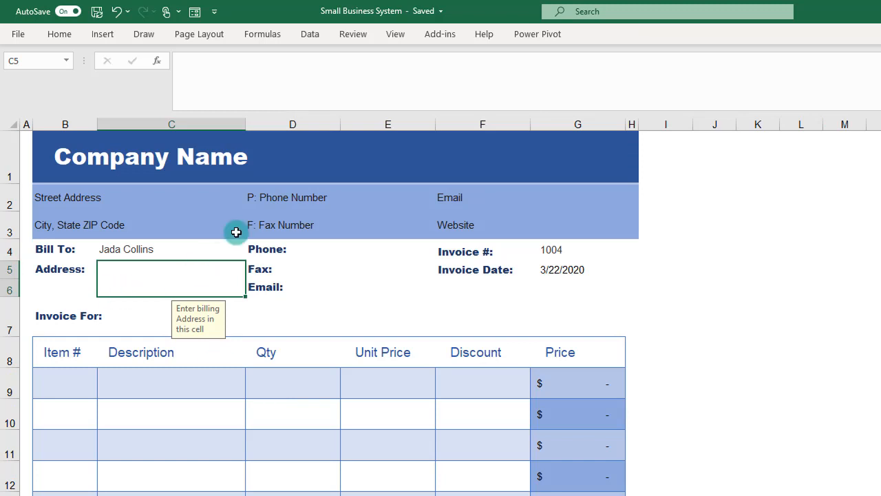
{"action": "type", "text": "=vloo"}
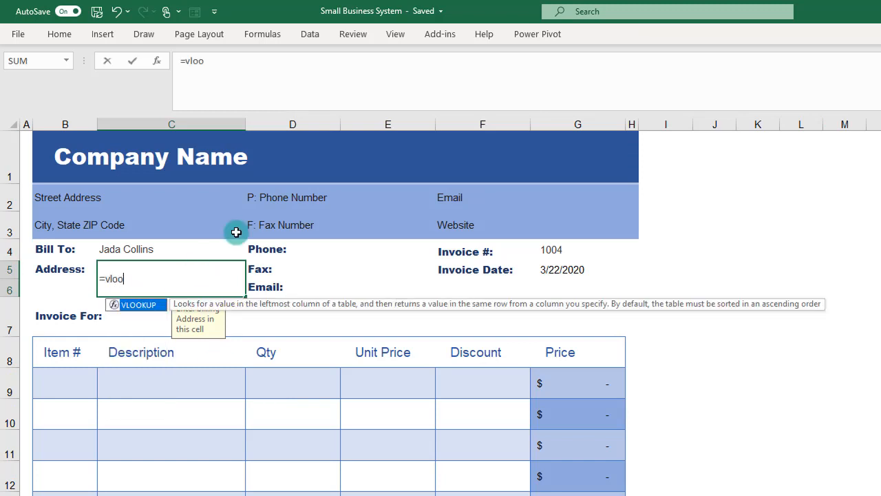
{"action": "key", "text": "Tab"}
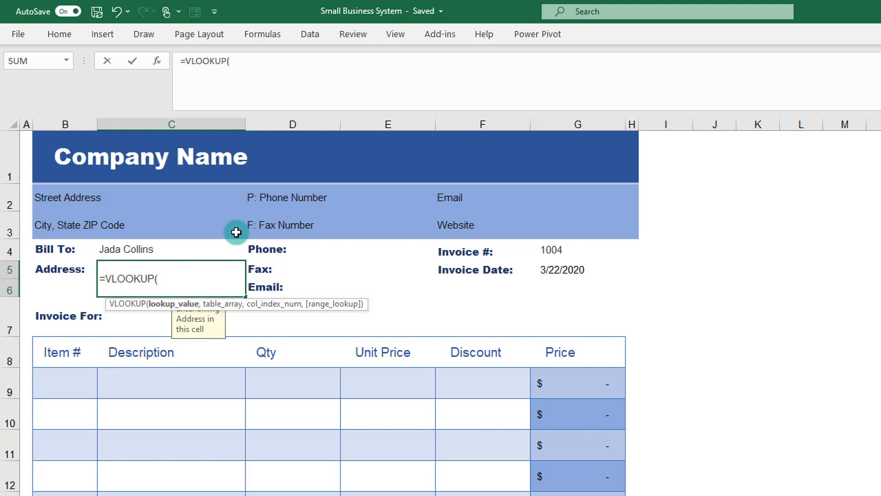
{"action": "left_click", "coordinate": [557, 254]}
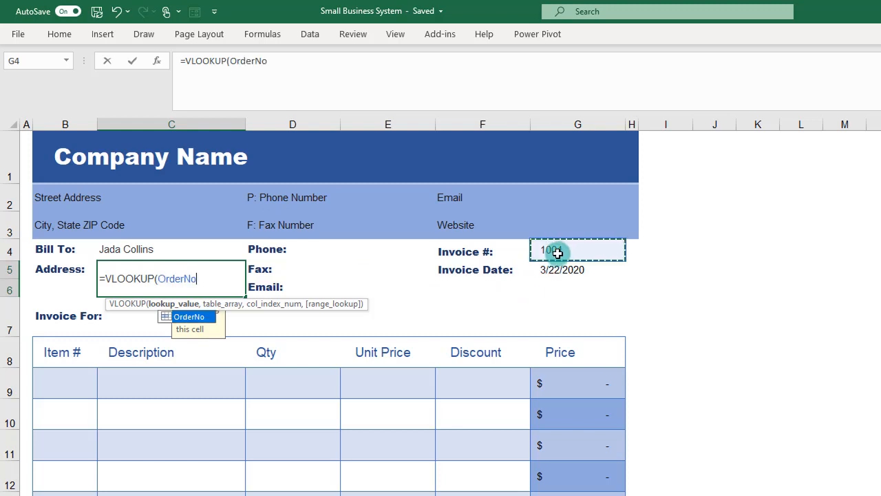
Step: Use the Orders table as the table array of the Address lookup
{"action": "type", "text": ","}
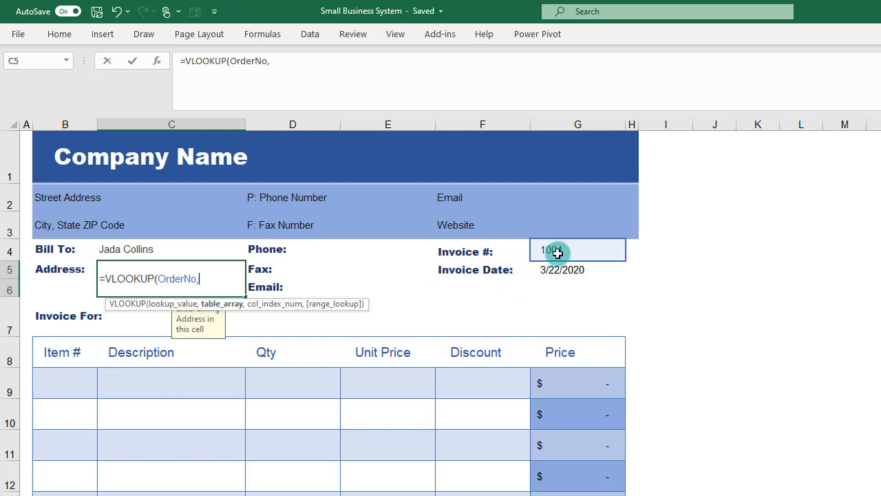
{"action": "type", "text": "o"}
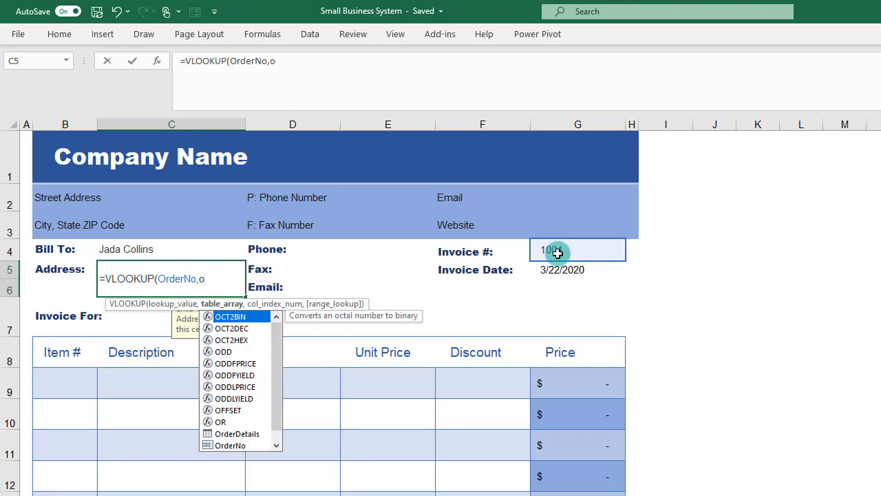
{"action": "type", "text": "rder"}
{"action": "key", "text": "Down"}
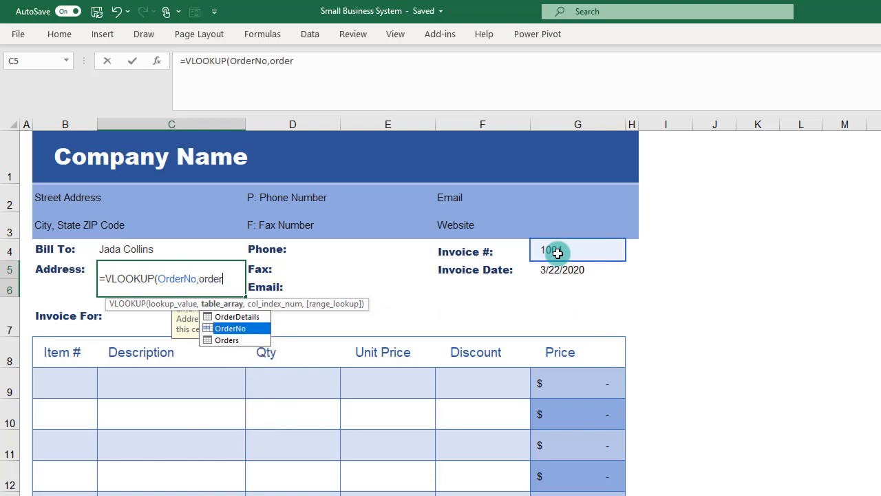
{"action": "key", "text": "Down"}
{"action": "key", "text": "Tab"}
{"action": "type", "text": ","}
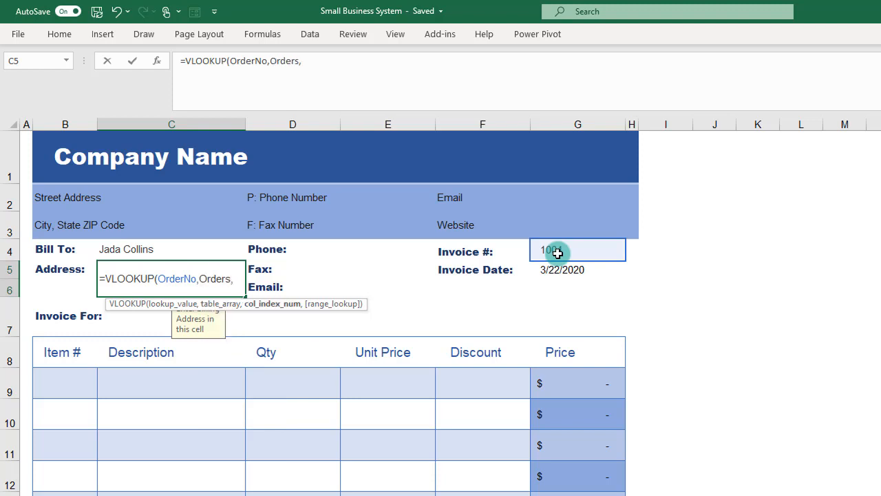
{"action": "type", "text": "4,"}
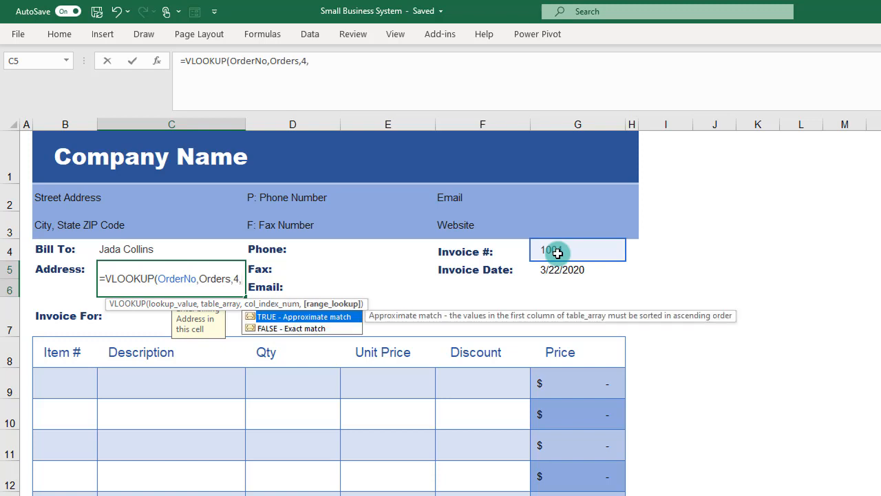
Step: Complete the Address formula with column index 4 and an exact match, giving =VLOOKUP(OrderNo,Orders,4,FALSE)
{"action": "key", "text": "Down"}
{"action": "key", "text": "Tab"}
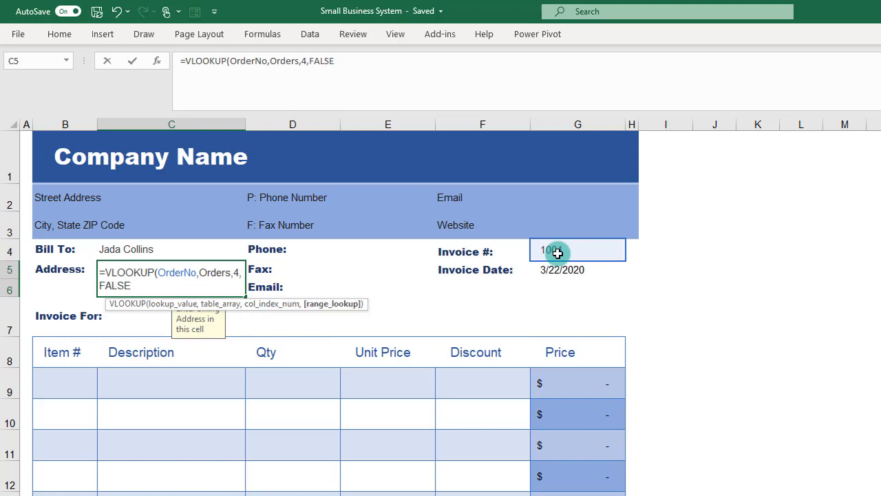
{"action": "type", "text": ")"}
{"action": "key", "text": "Return"}
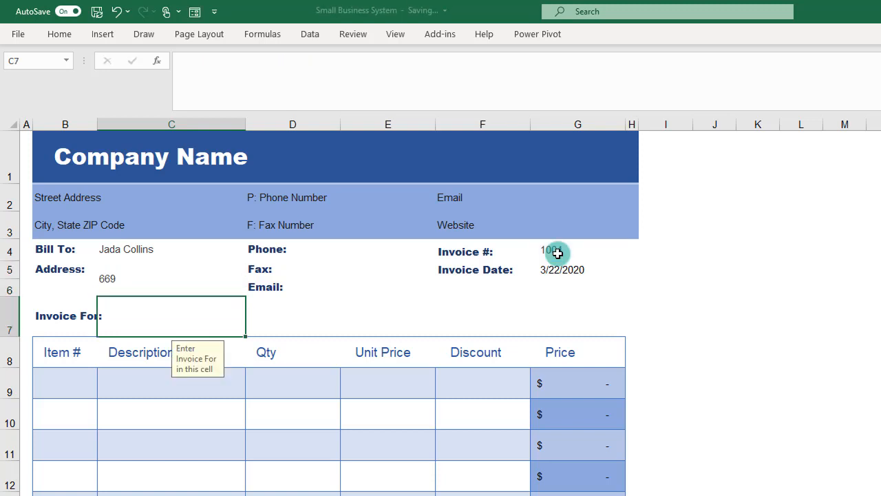
Step: Nest the existing Address lookup in C5 inside an outer VLOOKUP as its lookup value
{"action": "left_click", "coordinate": [114, 282]}
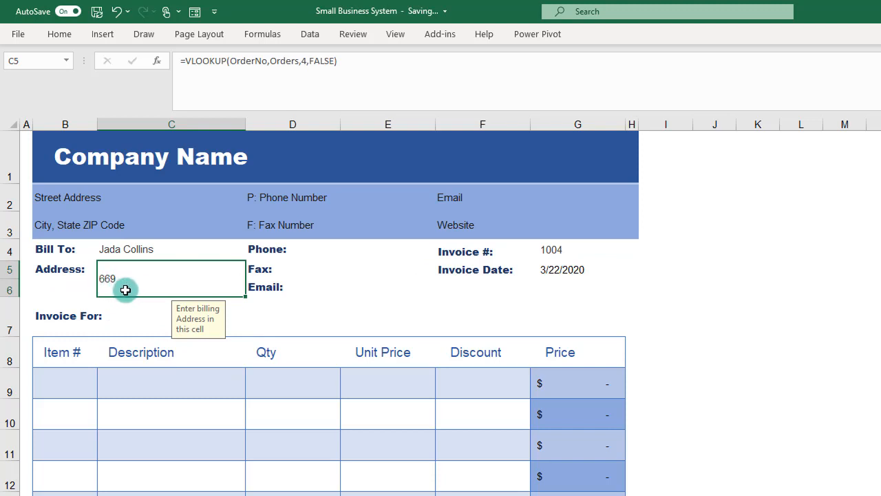
{"action": "left_click", "coordinate": [183, 61]}
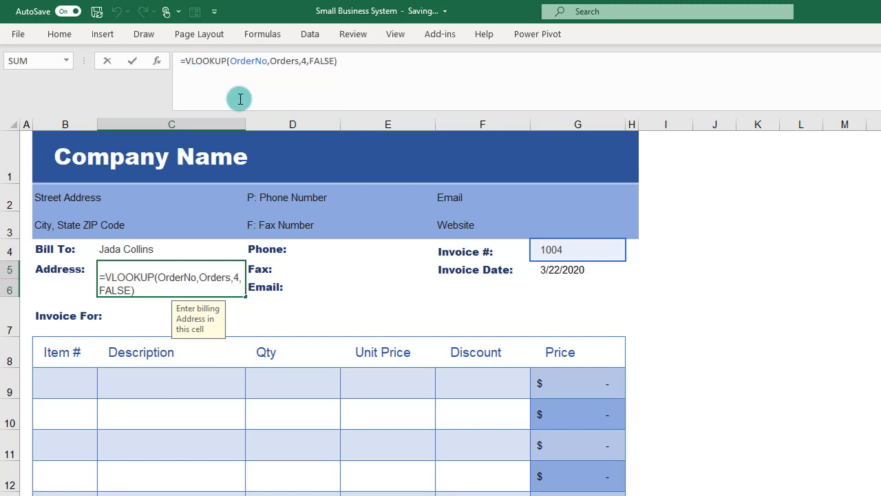
{"action": "type", "text": "vl"}
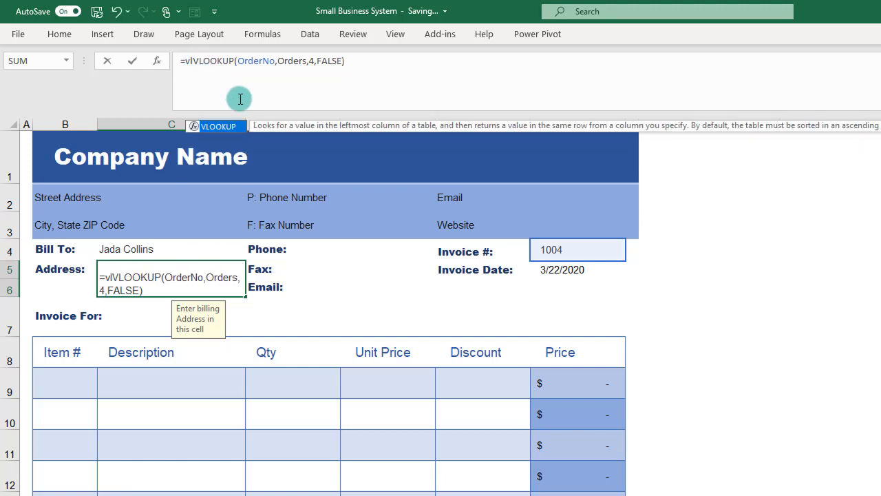
{"action": "key", "text": "Tab"}
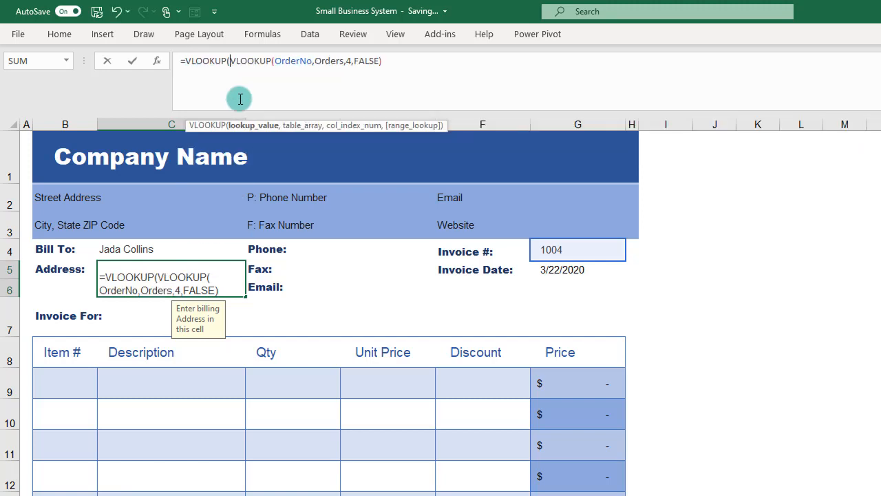
{"action": "left_click", "coordinate": [395, 64]}
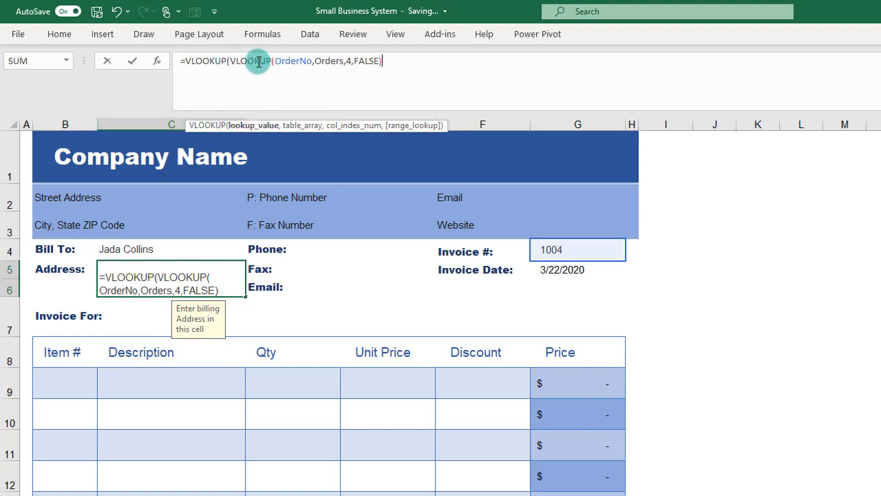
{"action": "type", "text": ","}
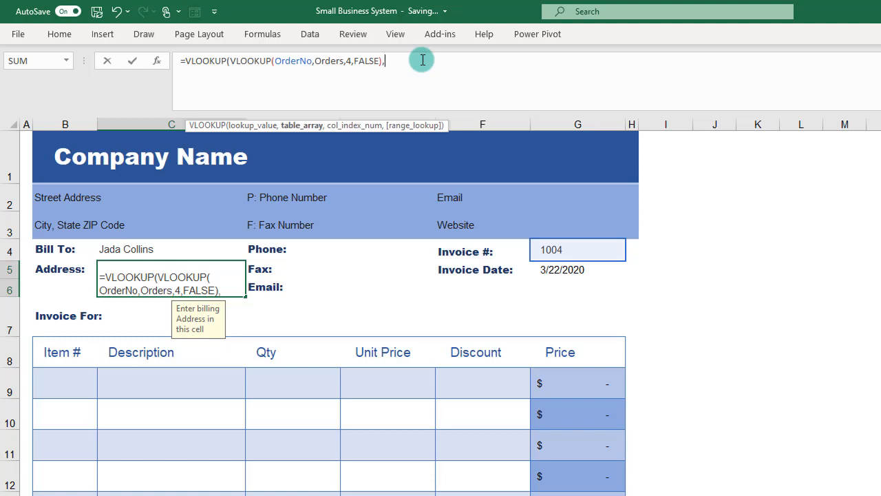
{"action": "type", "text": "cu"}
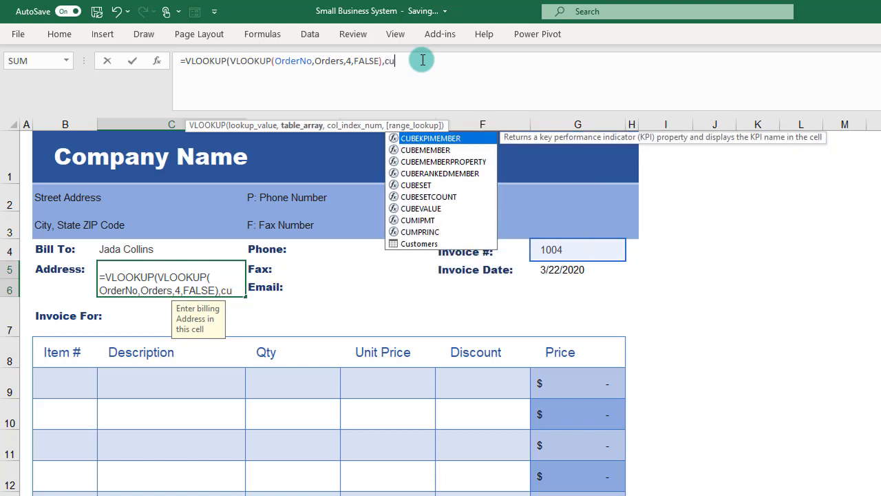
{"action": "type", "text": "st"}
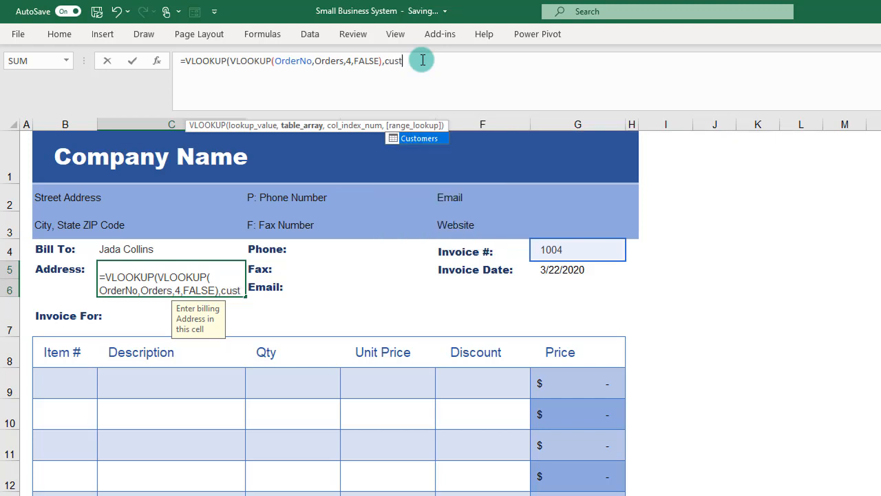
Step: Set the Customers table as the outer lookup's table array and remove the stray Invoice! reference from the formula
{"action": "key", "text": "Tab"}
{"action": "type", "text": ","}
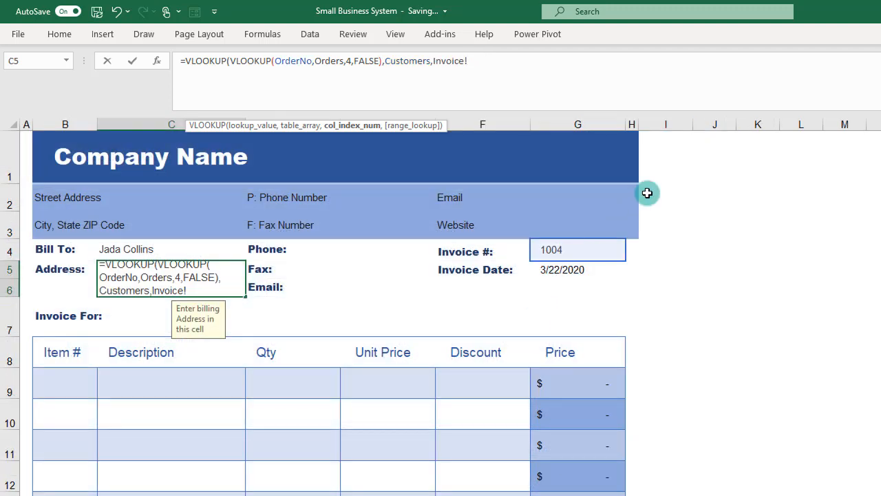
{"action": "key", "text": "BackSpace"}
{"action": "key", "text": "BackSpace"}
{"action": "key", "text": "BackSpace"}
{"action": "key", "text": "BackSpace"}
{"action": "key", "text": "BackSpace"}
{"action": "key", "text": "BackSpace"}
{"action": "key", "text": "BackSpace"}
{"action": "key", "text": "BackSpace"}
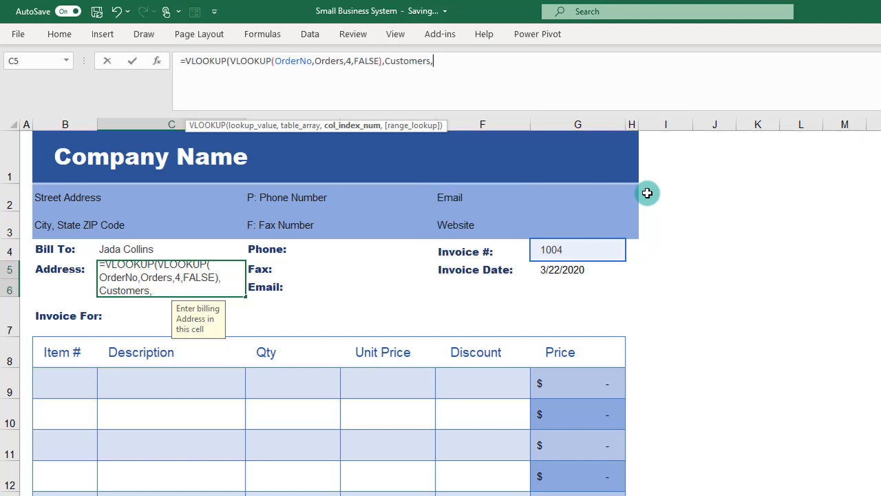
Step: Complete the outer lookup with column index 3 and an exact match, giving =VLOOKUP(VLOOKUP(OrderNo,Orders,4,FALSE),Customers,3,FALSE)
{"action": "type", "text": "3,"}
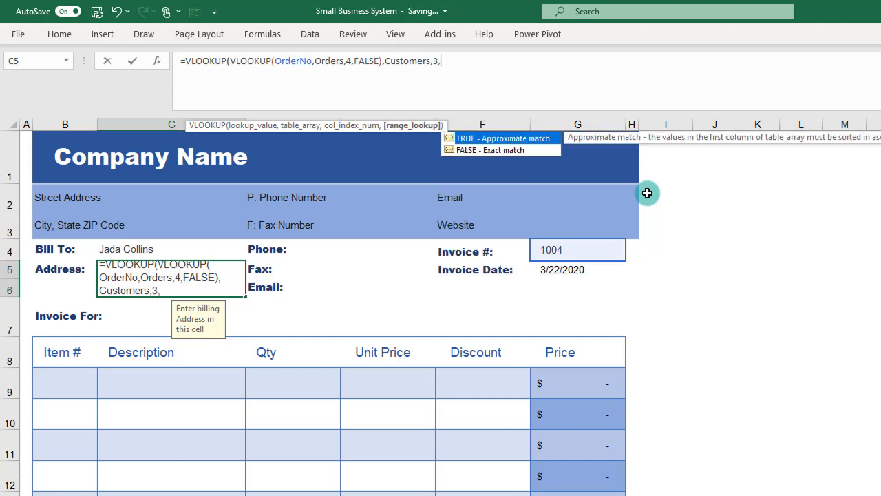
{"action": "key", "text": "Down"}
{"action": "key", "text": "Tab"}
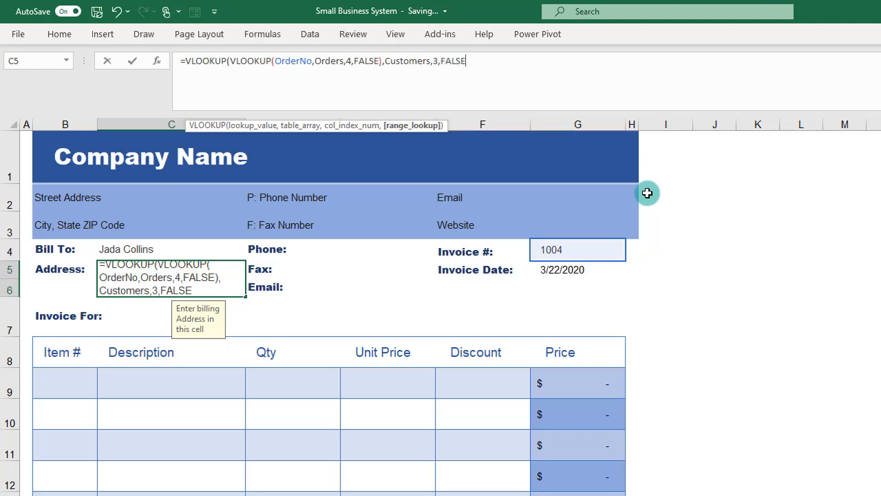
{"action": "type", "text": ")"}
{"action": "key", "text": "Return"}
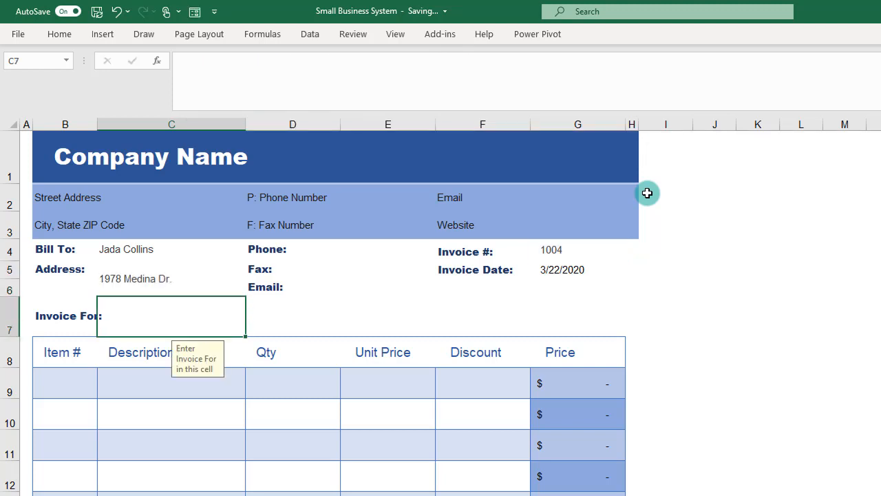
Step: Review the nested Address lookup in C5 against the Phone and Email cells that need similar lookups
{"action": "left_click", "coordinate": [166, 285]}
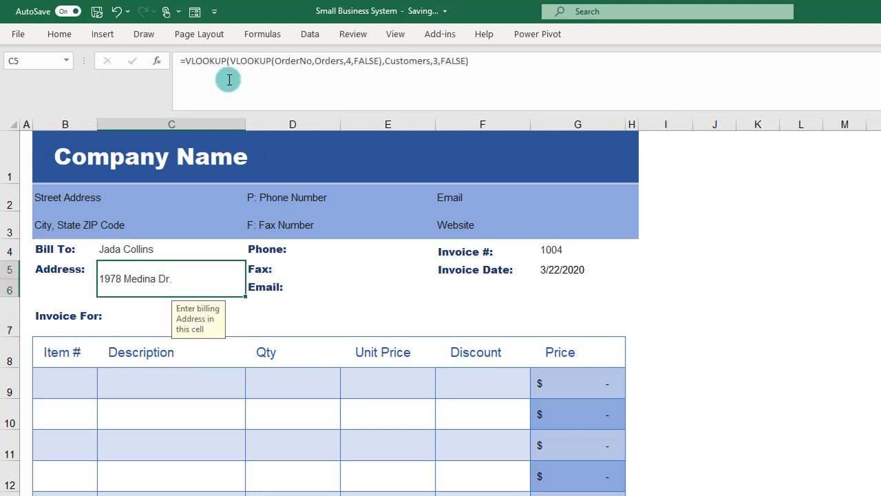
{"action": "left_click", "coordinate": [297, 250]}
{"action": "left_click", "coordinate": [290, 292]}
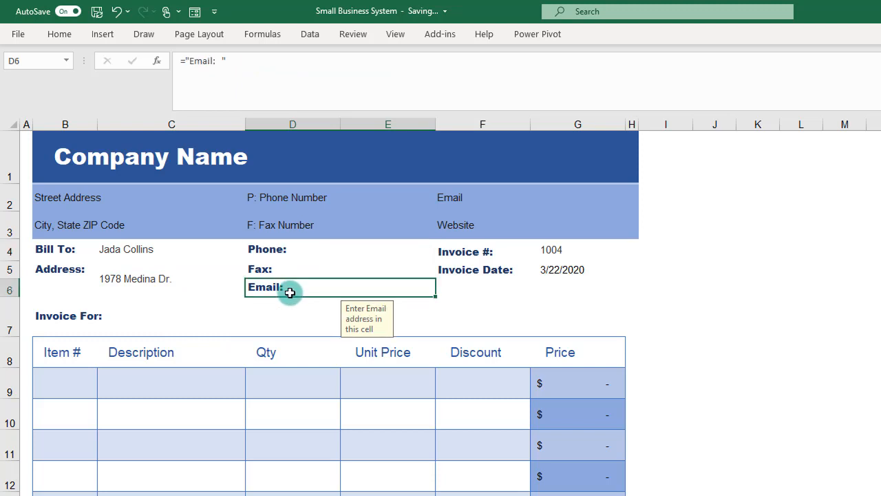
{"action": "left_click", "coordinate": [167, 281]}
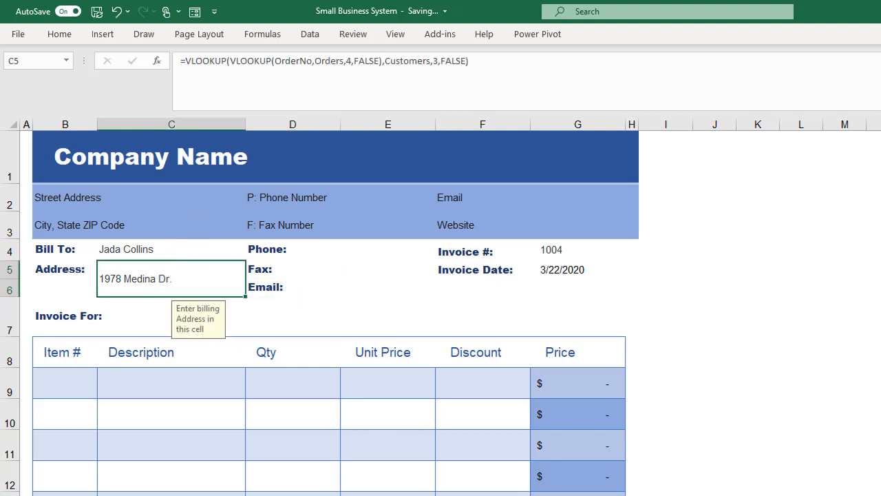
{"action": "left_click", "coordinate": [327, 253]}
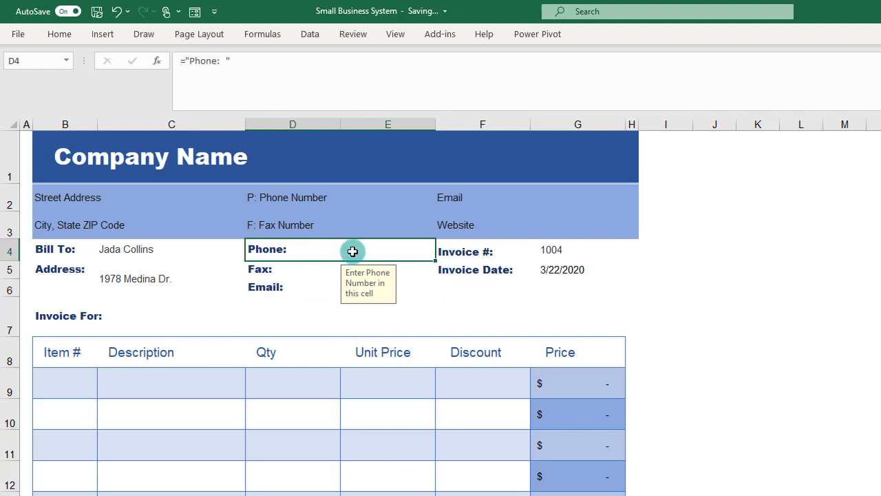
{"action": "left_click", "coordinate": [296, 288]}
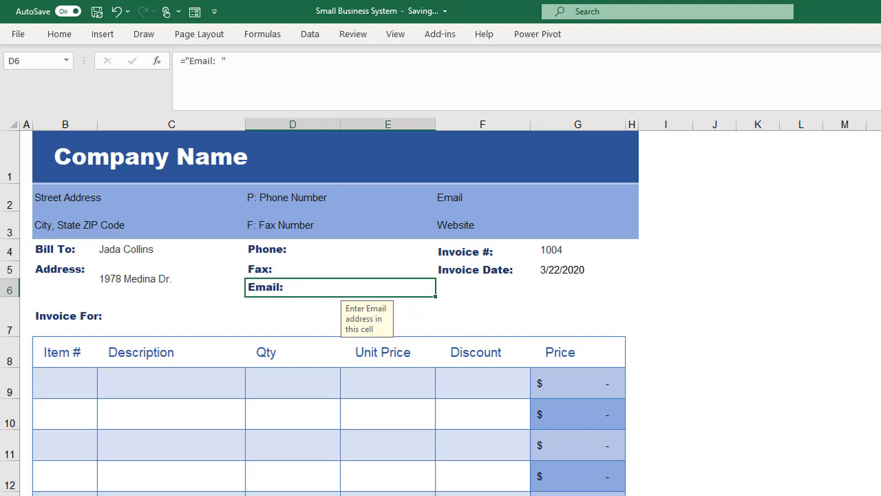
Step: Check the column positions of Address, Phone and Email in the Customers table, starting from Customer ID, and return to the invoice
{"action": "key", "text": "ctrl+Page_Down"}
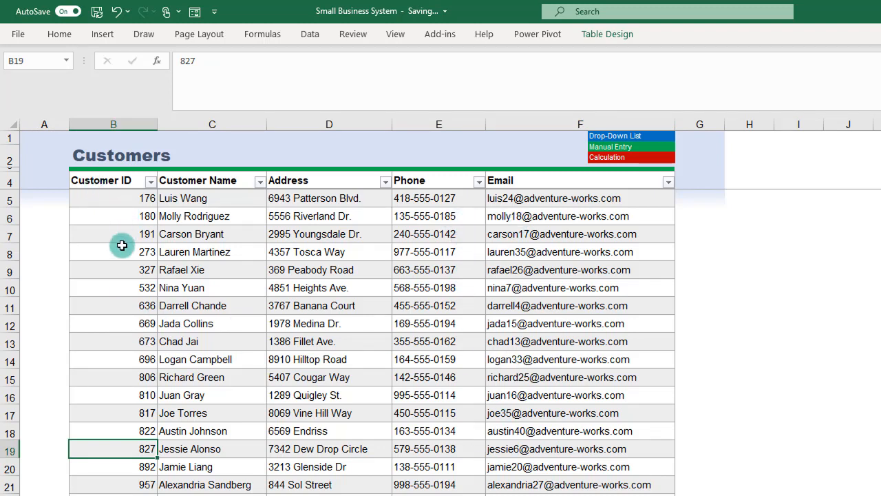
{"action": "left_click", "coordinate": [123, 234]}
{"action": "left_click", "coordinate": [199, 234]}
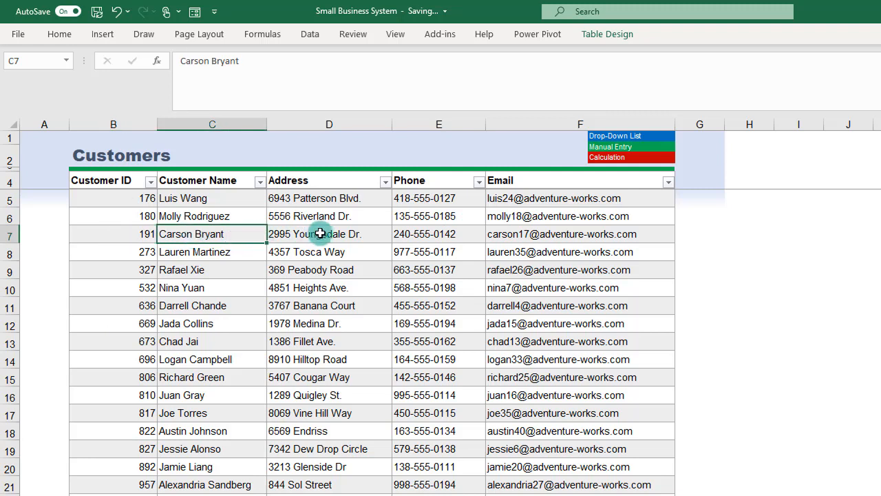
{"action": "left_click", "coordinate": [350, 233]}
{"action": "left_click", "coordinate": [411, 234]}
{"action": "left_click", "coordinate": [500, 236]}
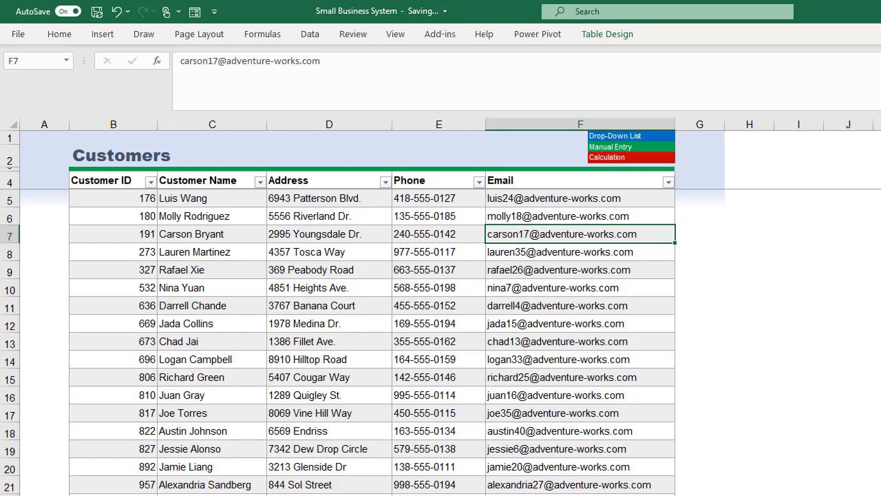
{"action": "left_click", "coordinate": [421, 494]}
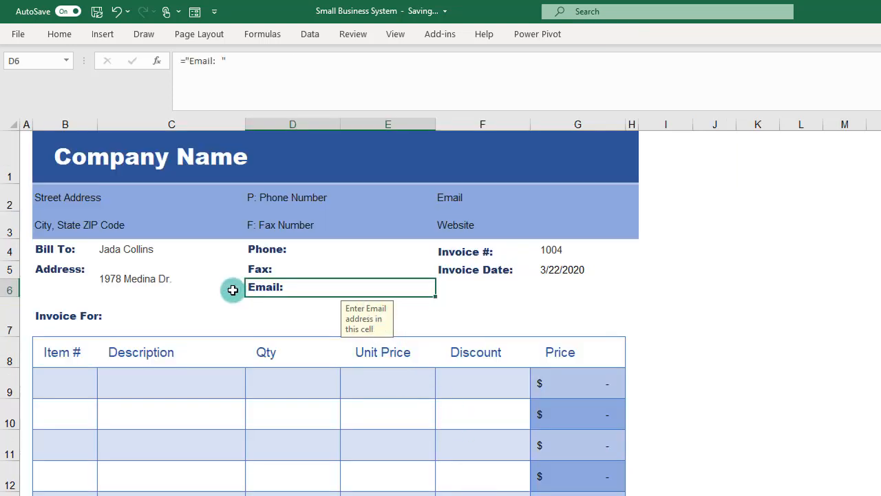
Step: Copy the nested VLOOKUP from the Address cell C5 without its equals sign, leaving the cell's formula intact
{"action": "left_click", "coordinate": [165, 284]}
{"action": "left_click", "coordinate": [189, 61]}
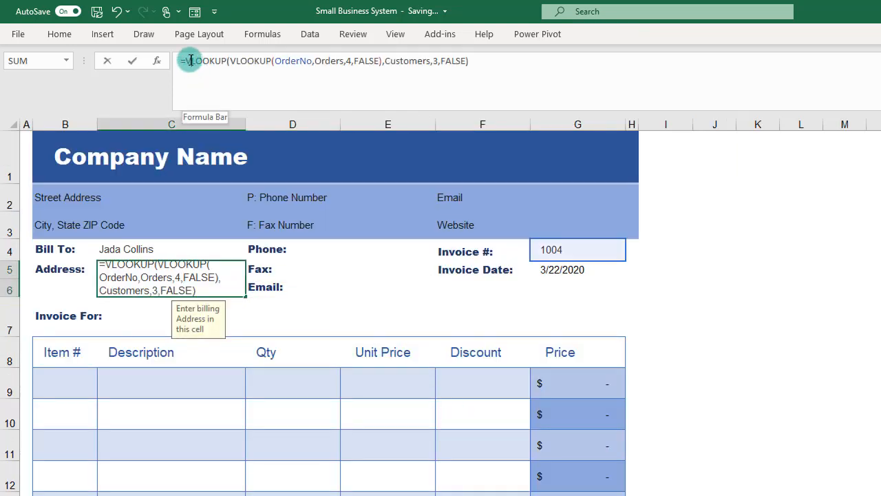
{"action": "left_click_drag", "start_coordinate": [188, 62], "coordinate": [478, 75]}
{"action": "key", "text": "ctrl+c"}
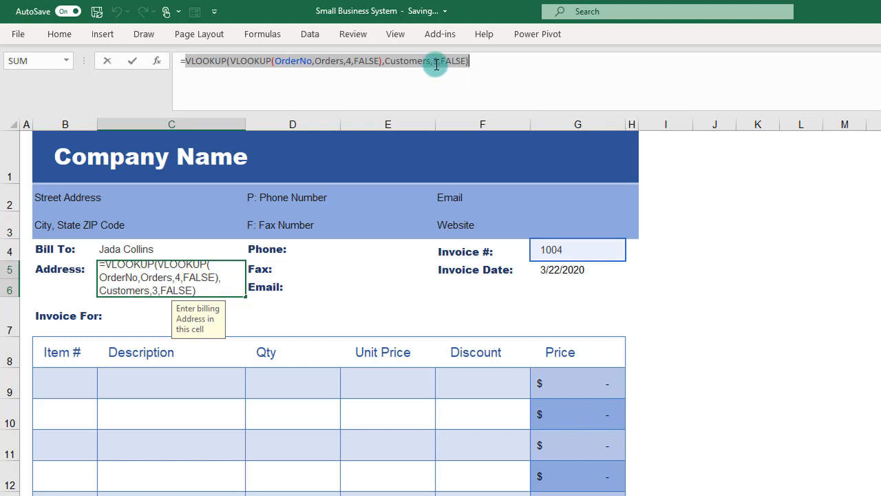
{"action": "key", "text": "ctrl+Return"}
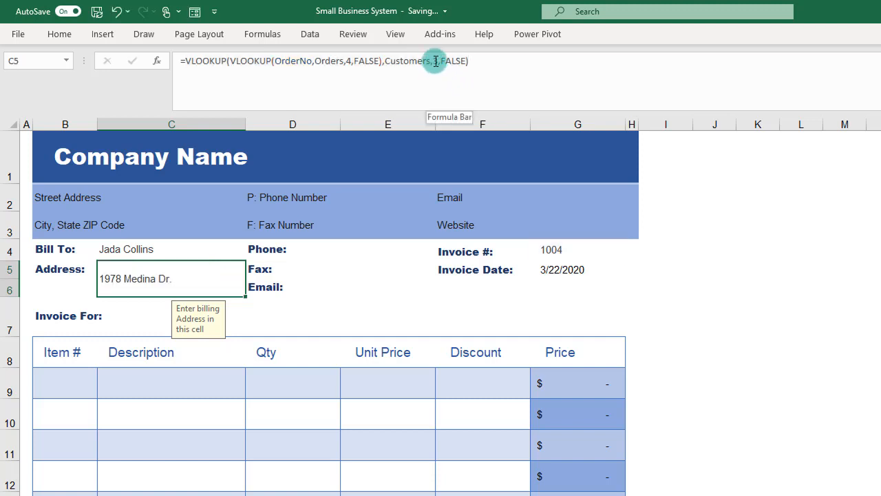
Step: Append the copied nested lookup to the Phone label in D4 with & and set its Customers column index to 4
{"action": "left_click", "coordinate": [325, 248]}
{"action": "left_click", "coordinate": [327, 63]}
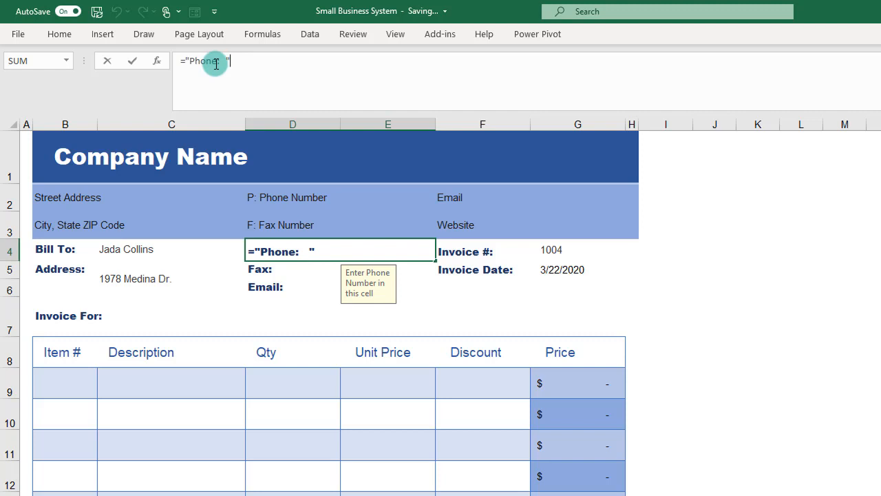
{"action": "type", "text": "&"}
{"action": "key", "text": "ctrl+v"}
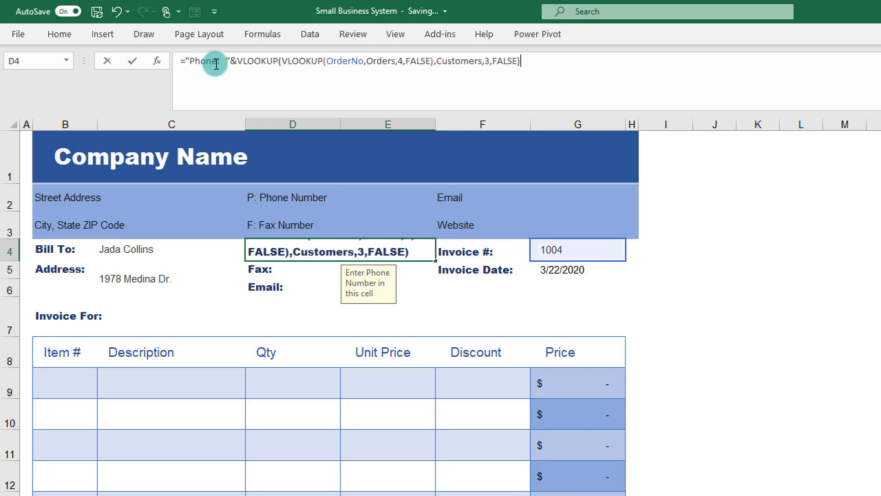
{"action": "left_click", "coordinate": [487, 61]}
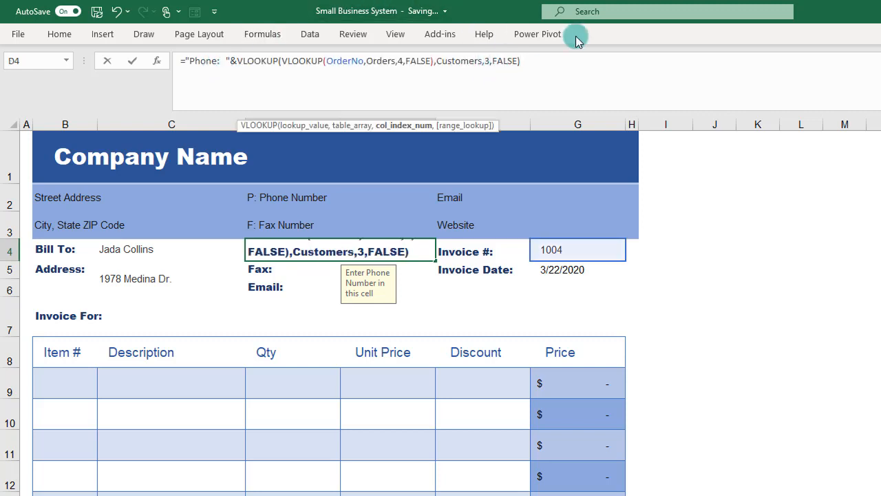
{"action": "key", "text": "BackSpace"}
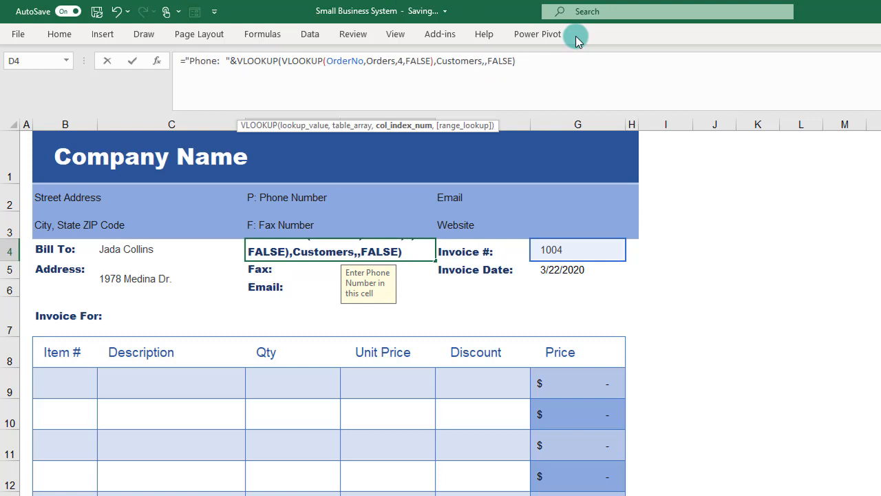
{"action": "type", "text": "4"}
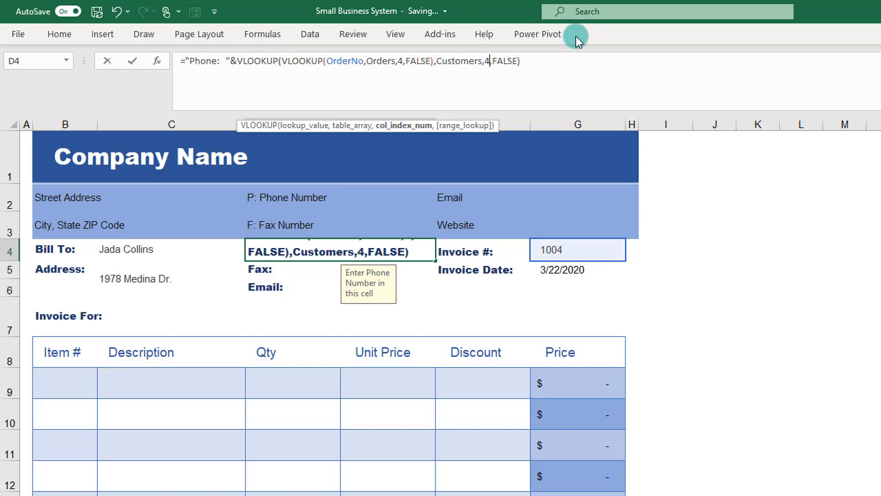
{"action": "key", "text": "Return"}
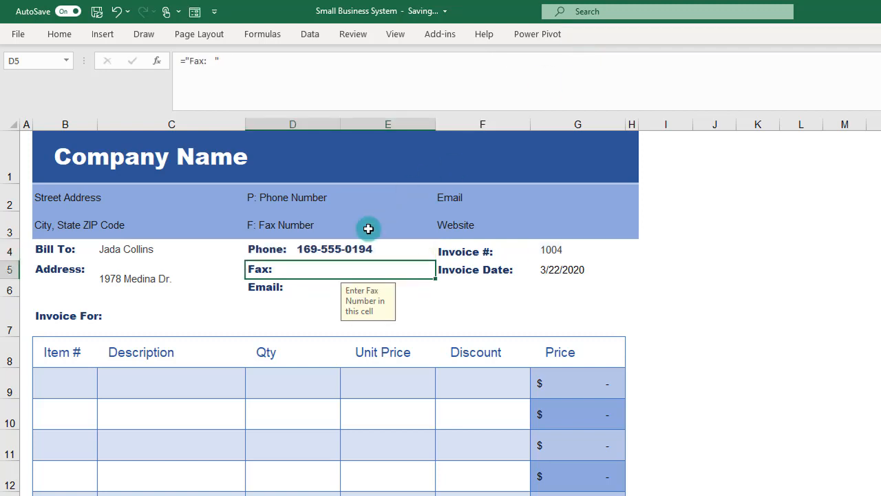
Step: Append the copied nested lookup to the Email label in D6 with & and set its Customers column index to 5
{"action": "left_click", "coordinate": [302, 290]}
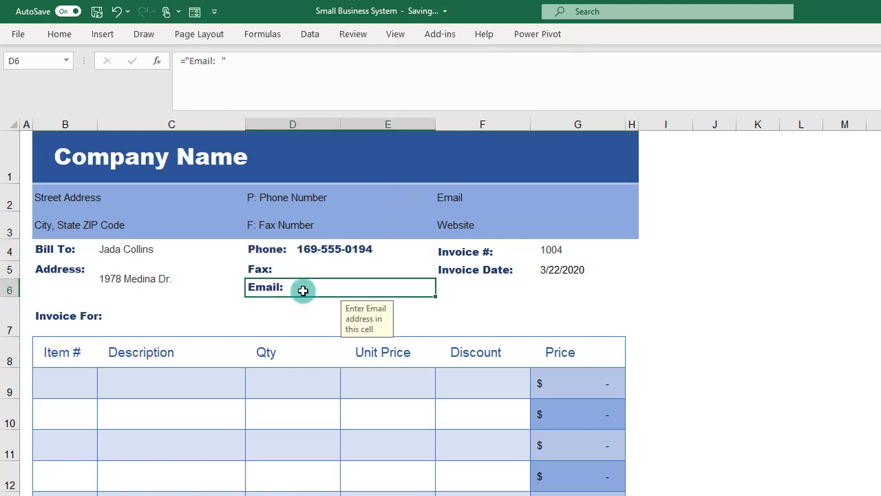
{"action": "left_click", "coordinate": [276, 62]}
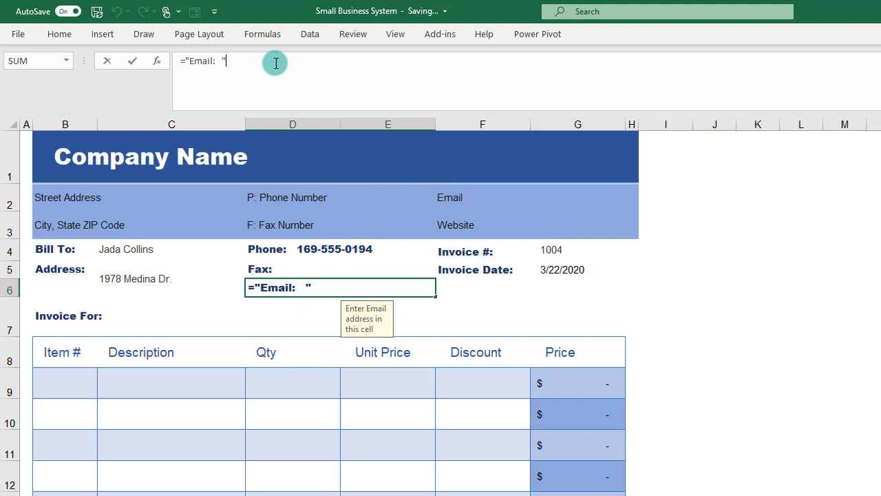
{"action": "type", "text": "&"}
{"action": "key", "text": "ctrl+v"}
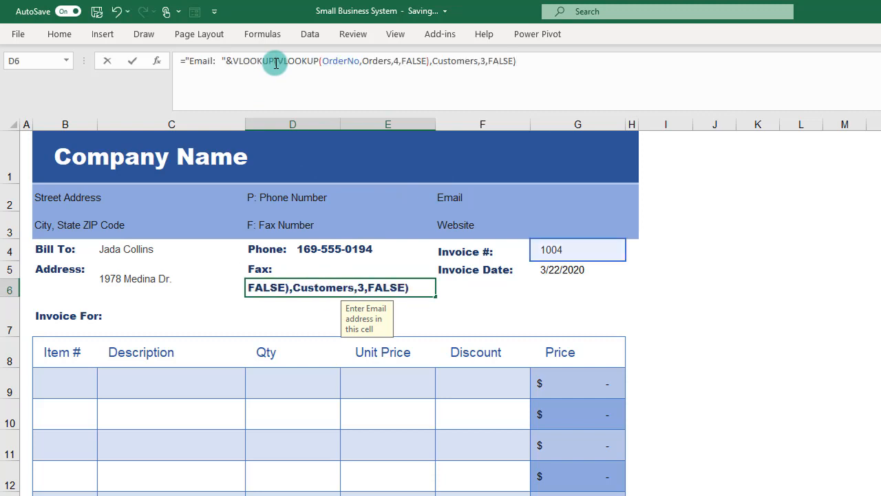
{"action": "left_click", "coordinate": [487, 61]}
{"action": "key", "text": "BackSpace"}
{"action": "type", "text": "5"}
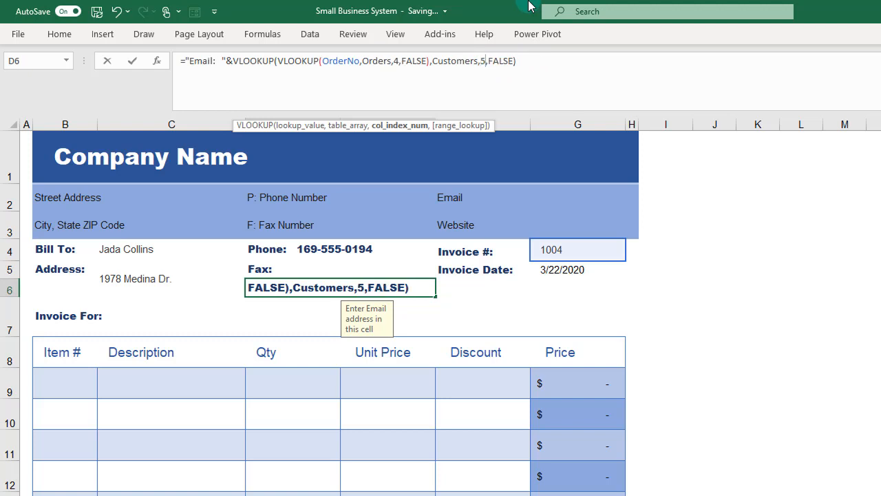
{"action": "key", "text": "Return"}
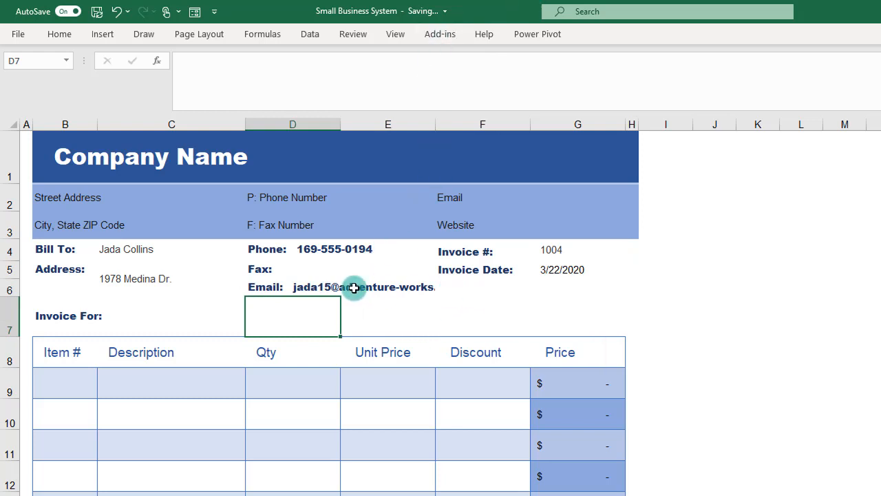
Step: Change the invoice number to 1003 to test the customer lookups
{"action": "left_click", "coordinate": [547, 255]}
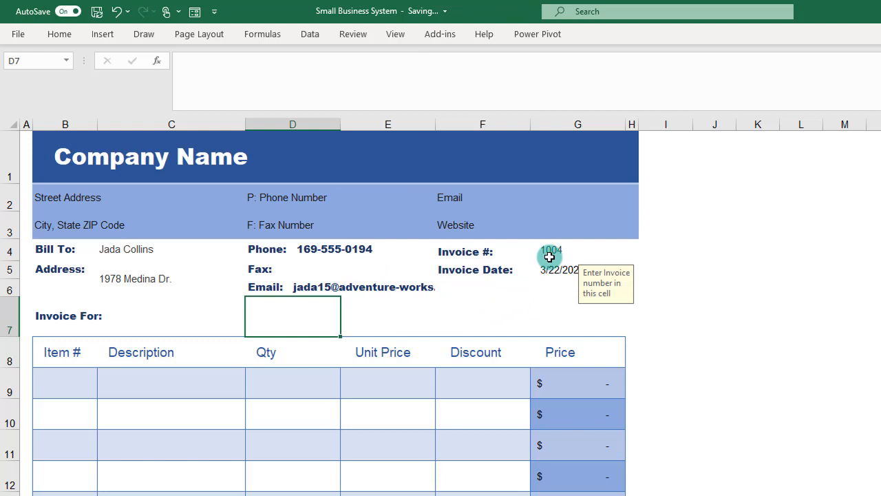
{"action": "left_click", "coordinate": [630, 253]}
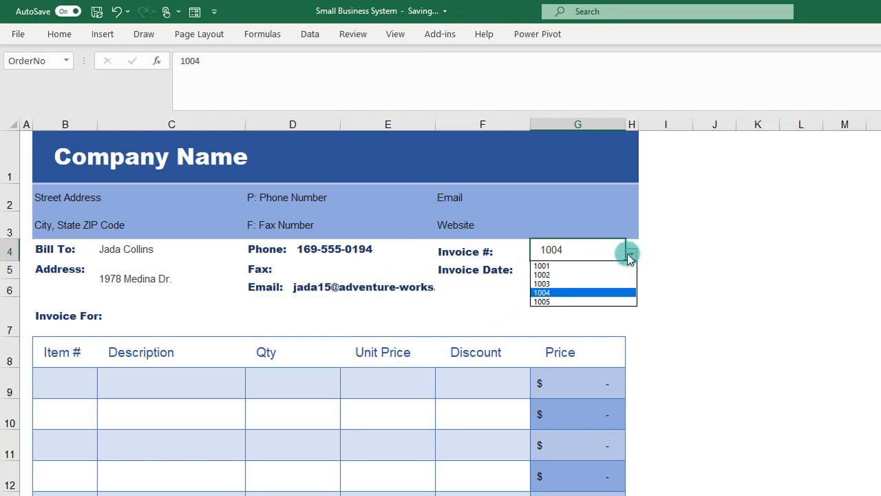
{"action": "left_click", "coordinate": [609, 285]}
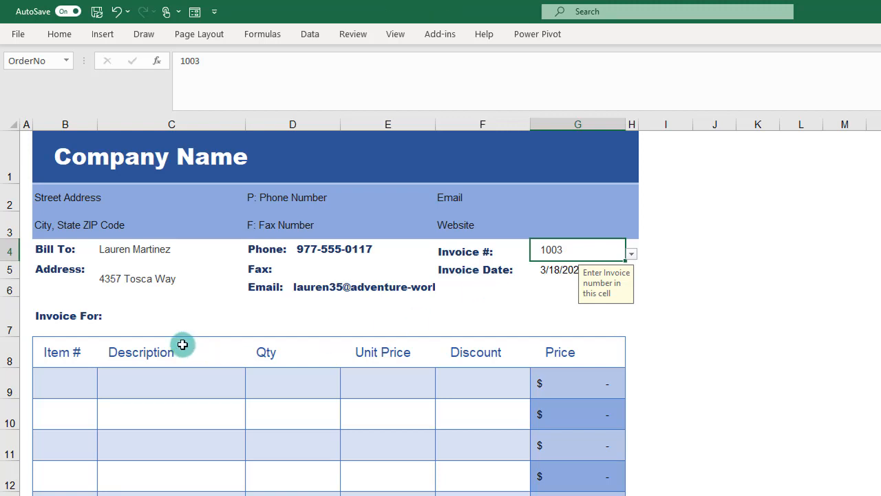
{"action": "left_click", "coordinate": [72, 320]}
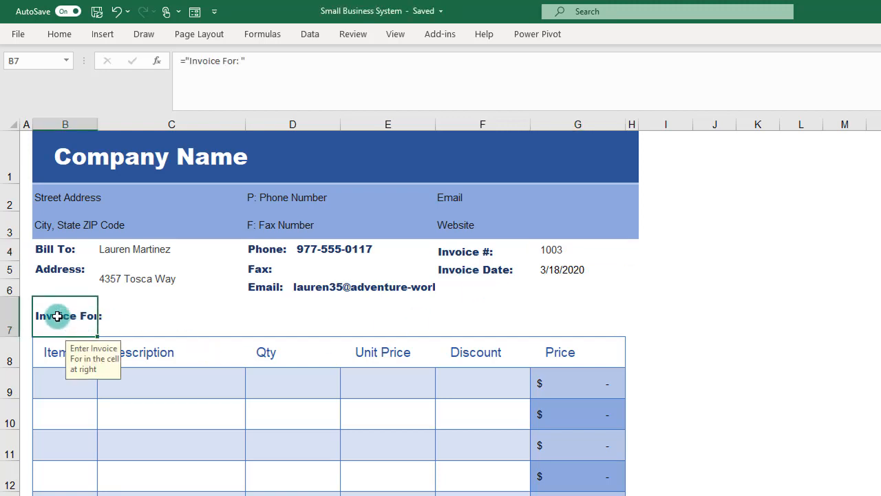
{"action": "left_click", "coordinate": [138, 324]}
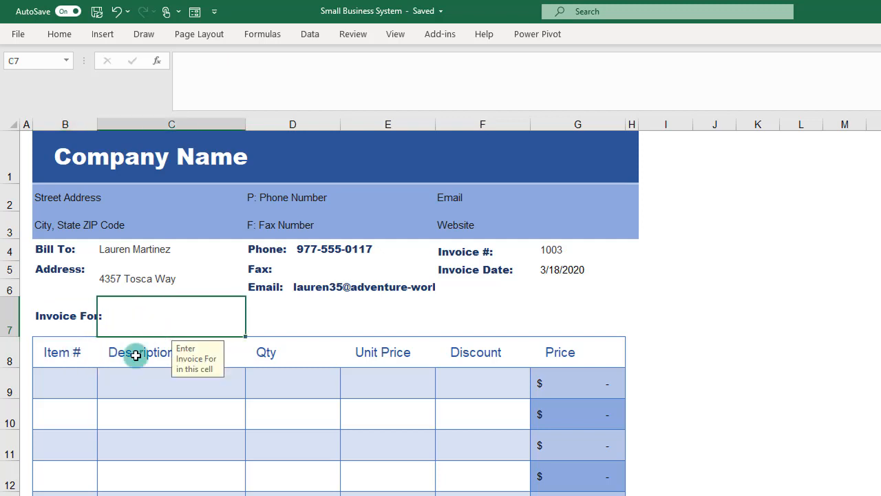
{"action": "left_click", "coordinate": [62, 387]}
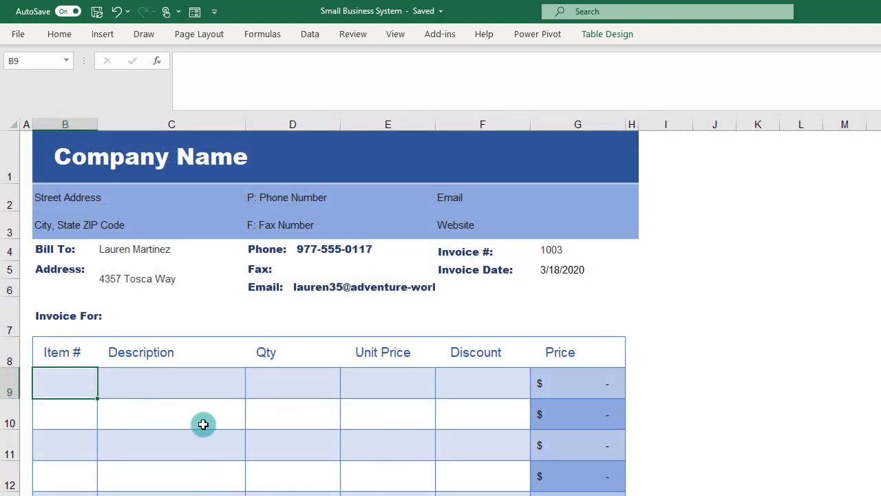
{"action": "left_click", "coordinate": [556, 248]}
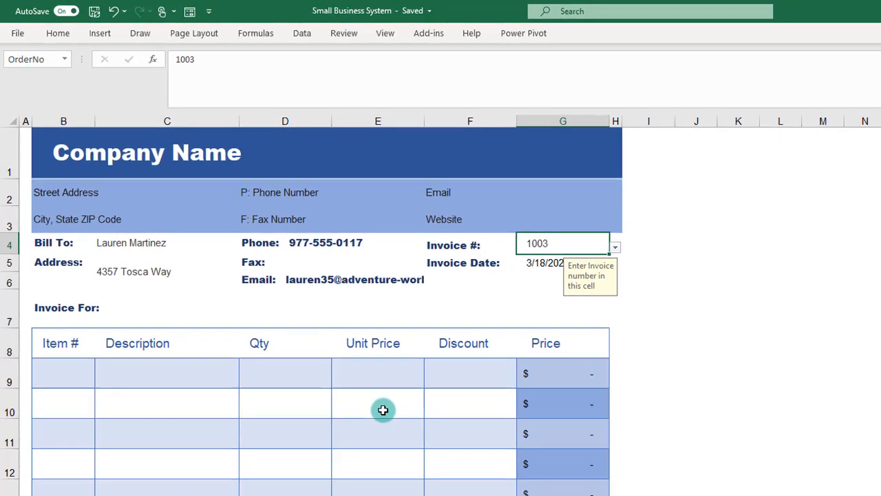
Step: Examine the Order Details sheet for how Order IDs map to table rows and products, including orders that span several lines
{"action": "key", "text": "ctrl+Page_Up"}
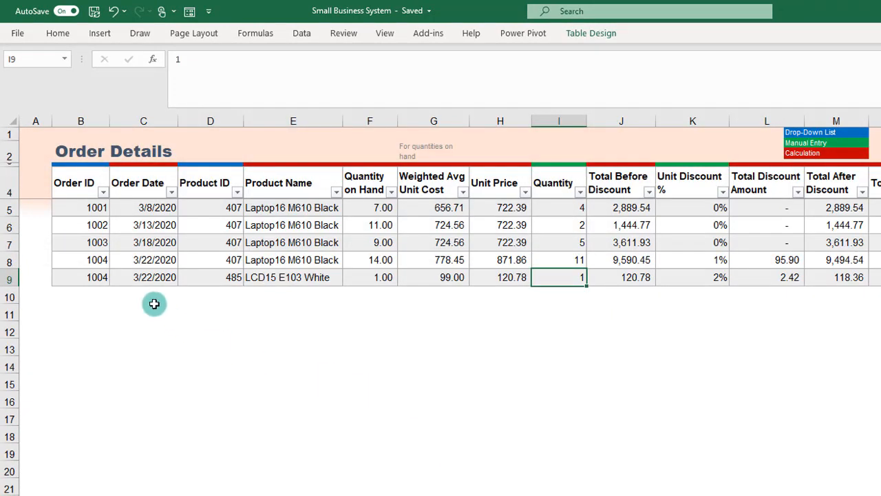
{"action": "left_click_drag", "start_coordinate": [86, 208], "coordinate": [81, 272]}
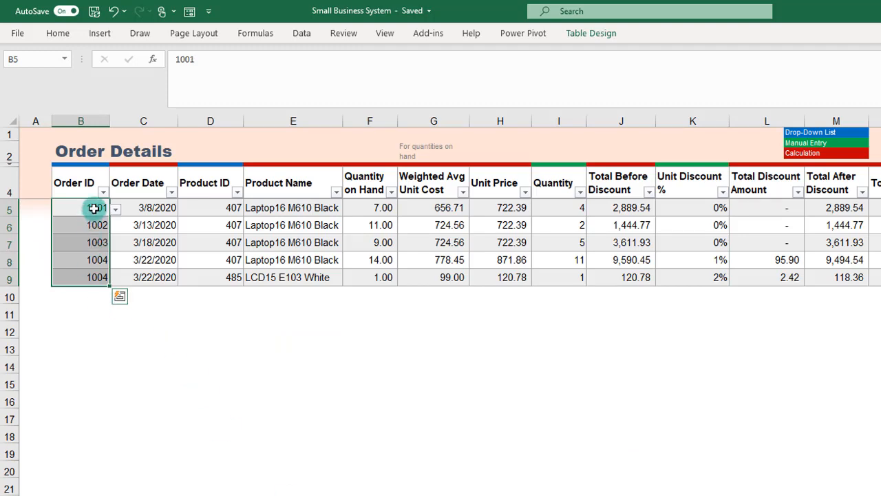
{"action": "left_click", "coordinate": [86, 258]}
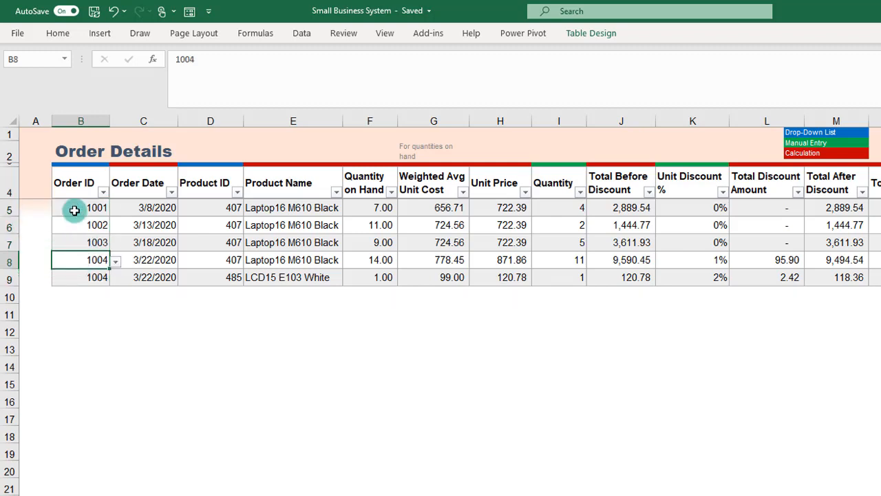
{"action": "left_click", "coordinate": [101, 280]}
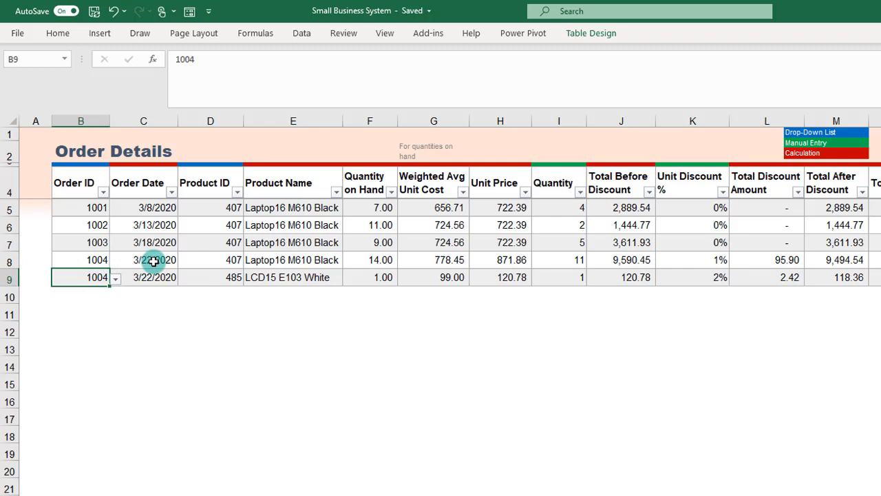
{"action": "left_click", "coordinate": [91, 210]}
{"action": "left_click", "coordinate": [93, 226]}
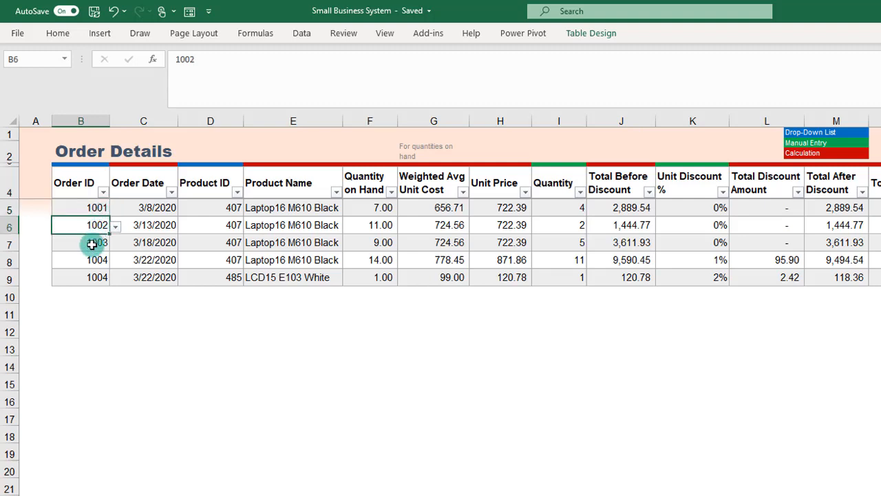
{"action": "left_click", "coordinate": [91, 244]}
{"action": "left_click", "coordinate": [89, 259]}
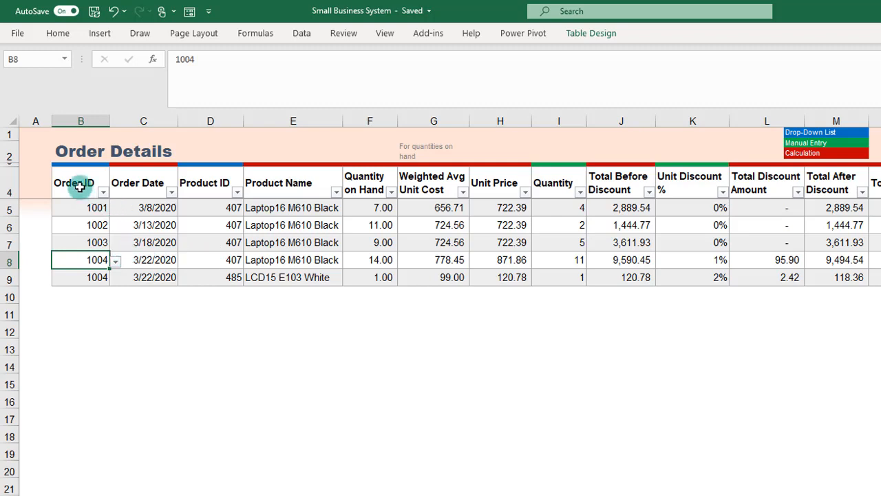
{"action": "left_click", "coordinate": [282, 185]}
{"action": "left_click", "coordinate": [80, 181]}
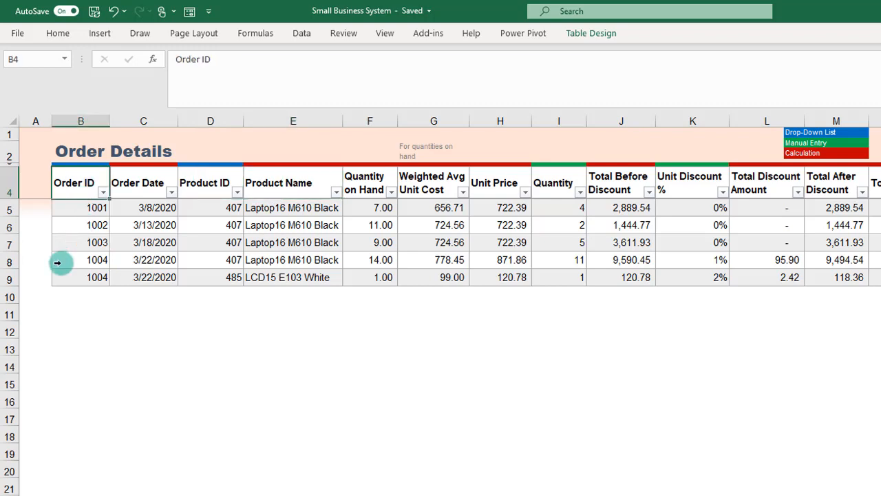
{"action": "left_click", "coordinate": [63, 258]}
{"action": "left_click", "coordinate": [59, 207]}
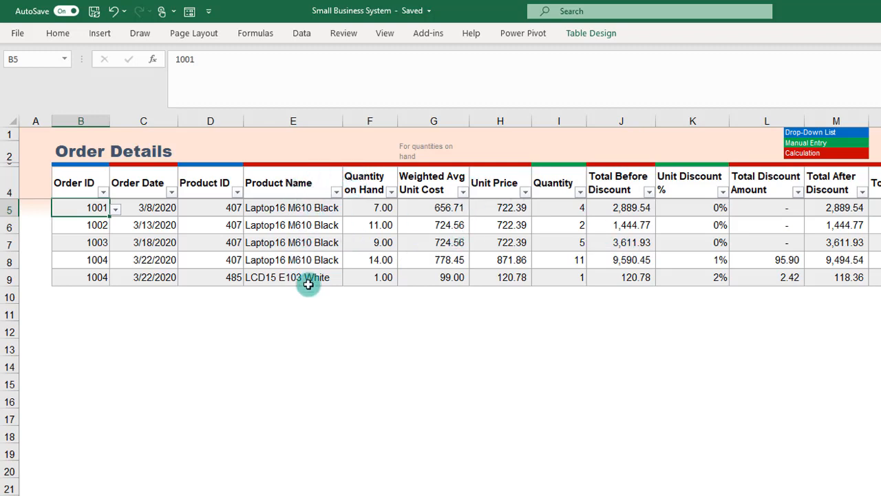
{"action": "left_click_drag", "start_coordinate": [91, 261], "coordinate": [287, 258]}
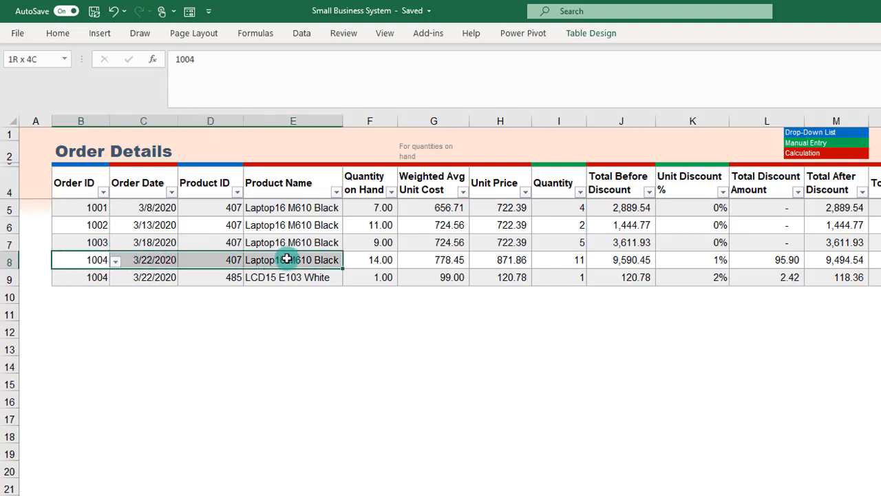
{"action": "left_click", "coordinate": [289, 259]}
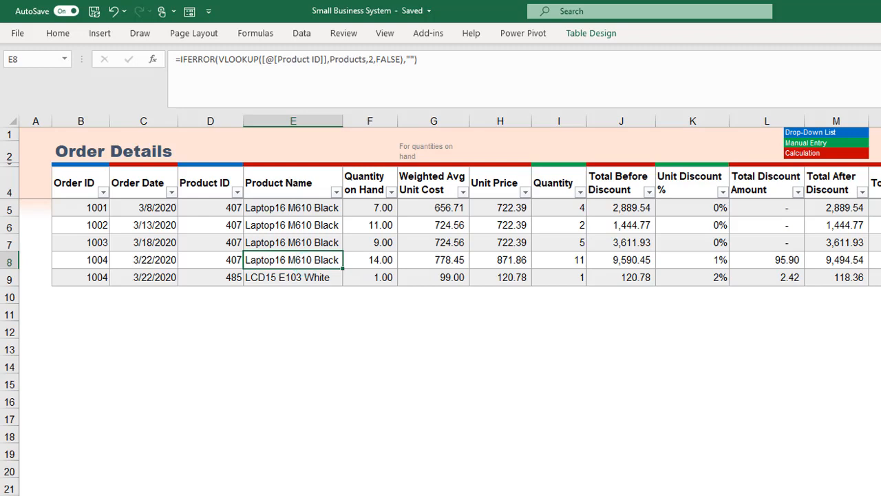
Step: Start a formula in the invoice's first Item # cell, B9, with a SMALL function whose array is an IF function
{"action": "key", "text": "ctrl+Page_Down"}
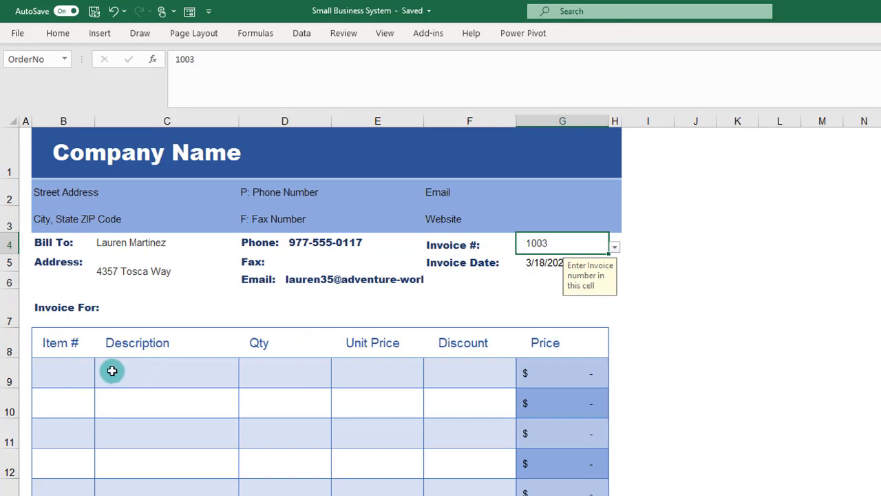
{"action": "left_click", "coordinate": [51, 362]}
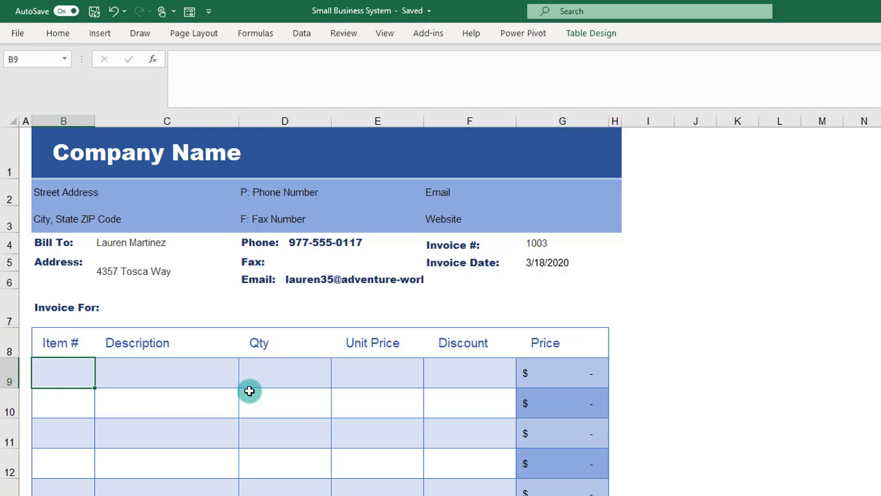
{"action": "left_click", "coordinate": [303, 494]}
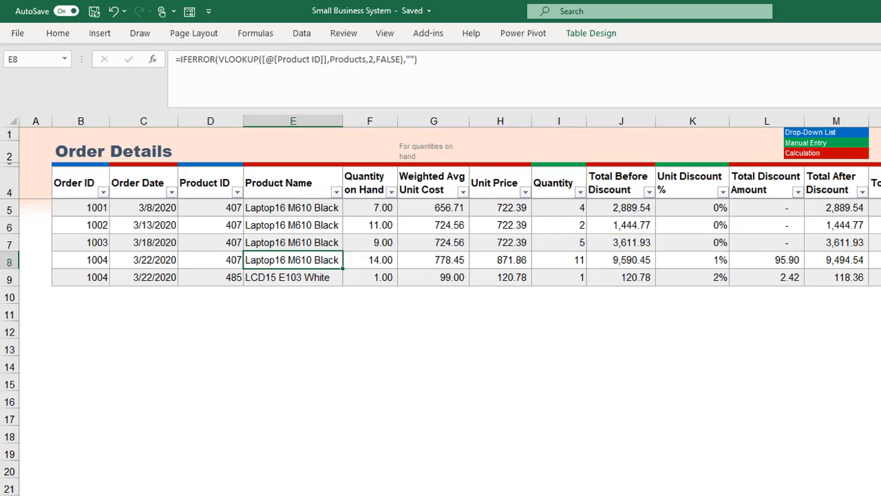
{"action": "left_click", "coordinate": [276, 494]}
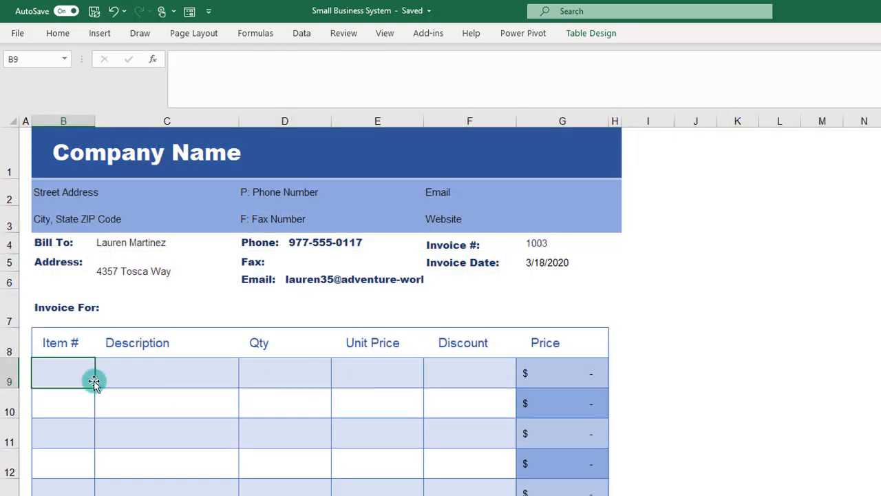
{"action": "type", "text": "="}
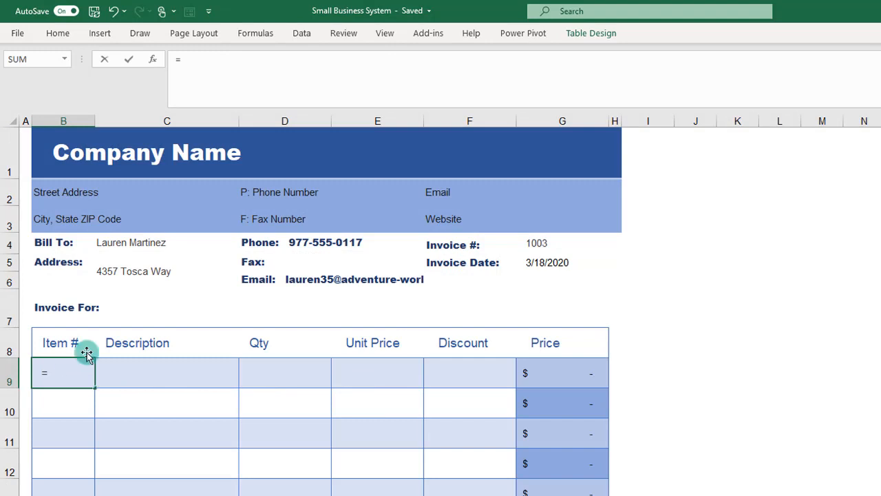
{"action": "left_click", "coordinate": [256, 67]}
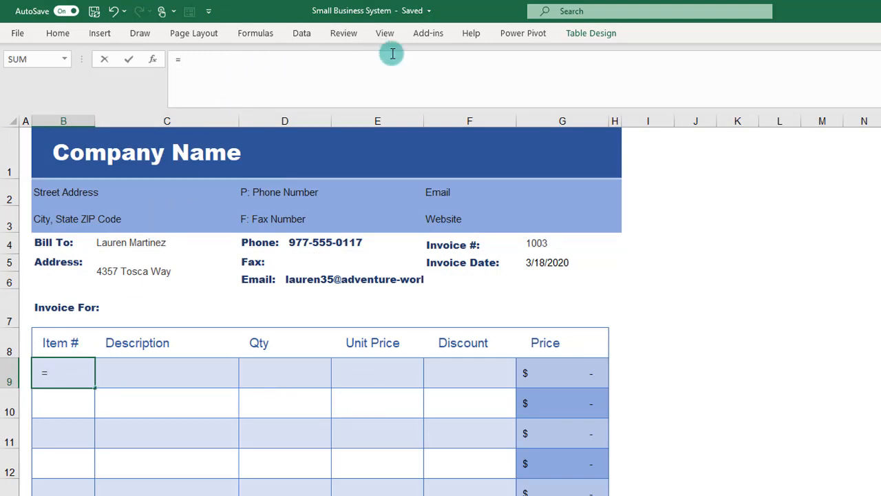
{"action": "type", "text": "sm"}
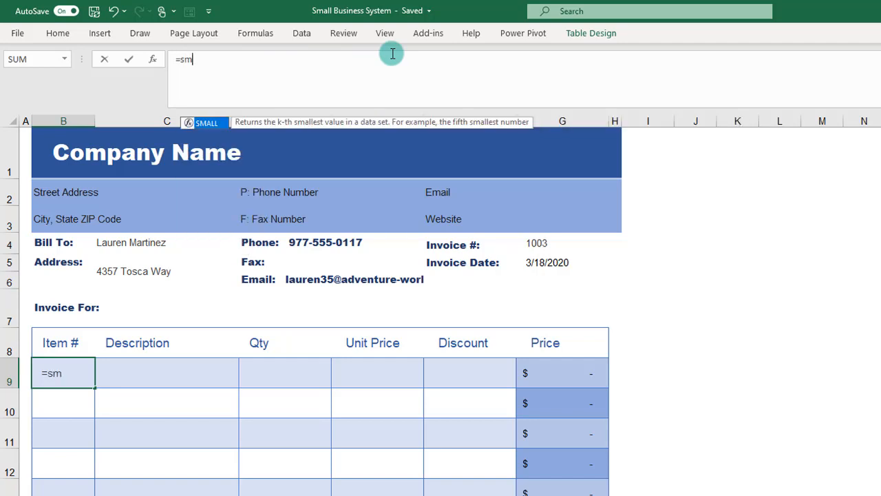
{"action": "key", "text": "Tab"}
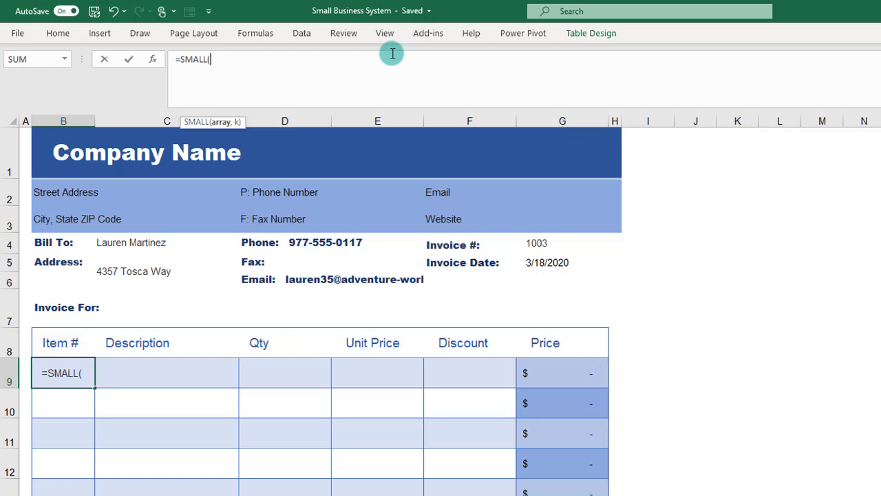
{"action": "type", "text": "IF("}
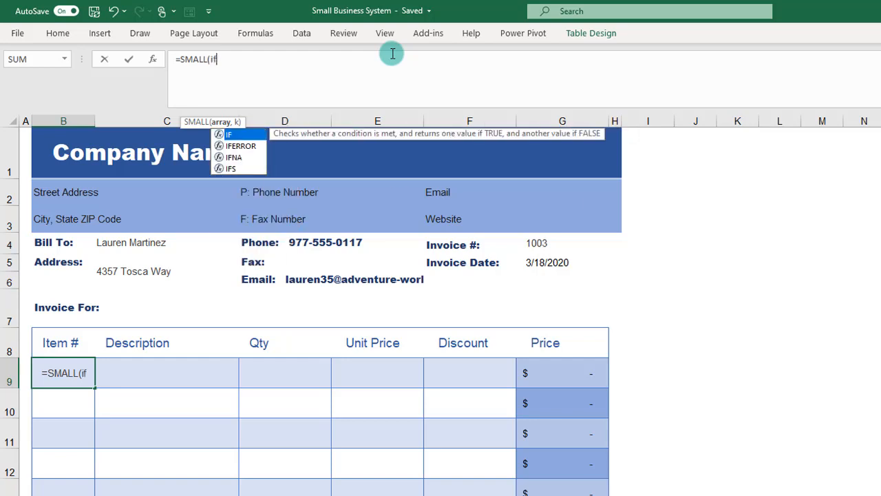
{"action": "type", "text": "order"}
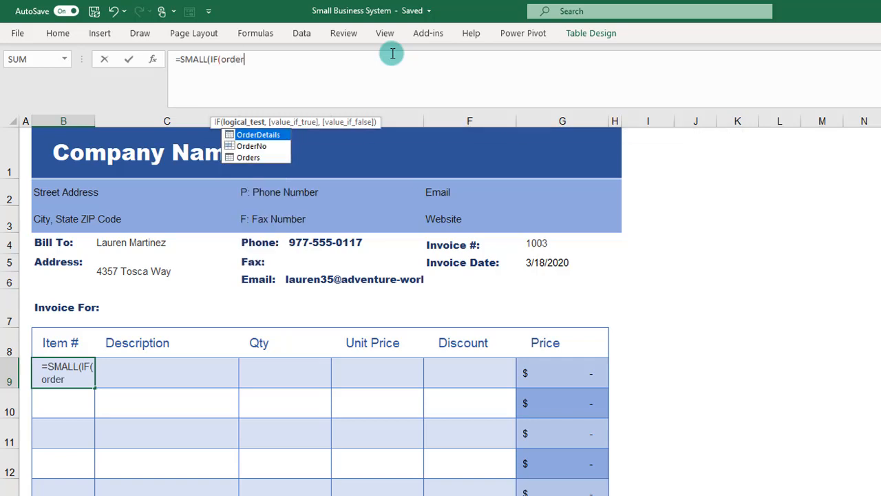
Step: Set the IF's logical test to OrderDetails[Order ID]=OrderNo, referencing the invoice number cell
{"action": "key", "text": "Tab"}
{"action": "type", "text": "[od"}
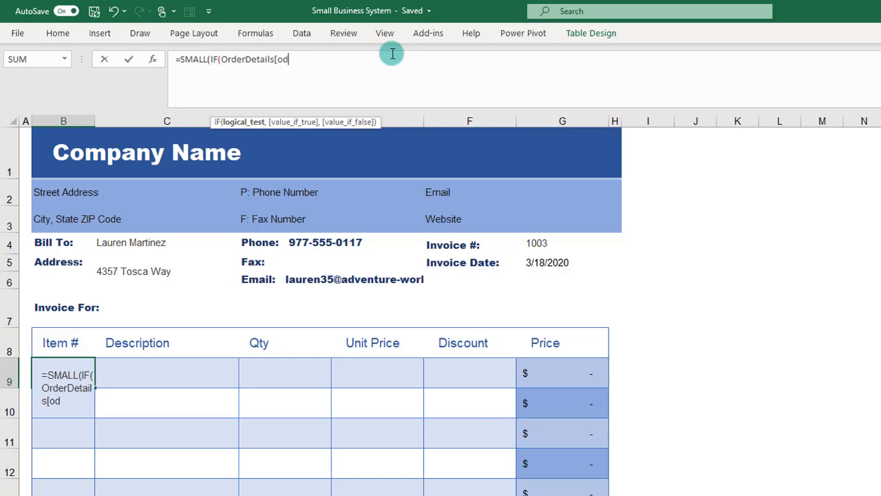
{"action": "key", "text": "BackSpace"}
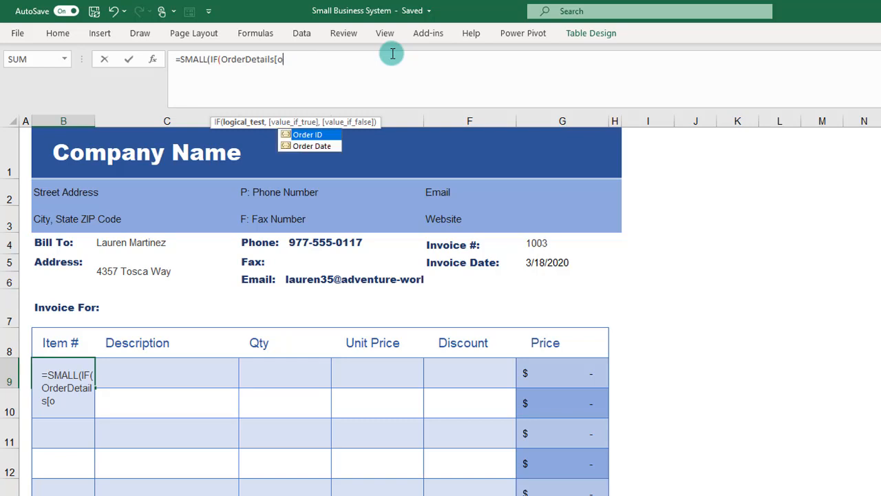
{"action": "key", "text": "Tab"}
{"action": "type", "text": "]"}
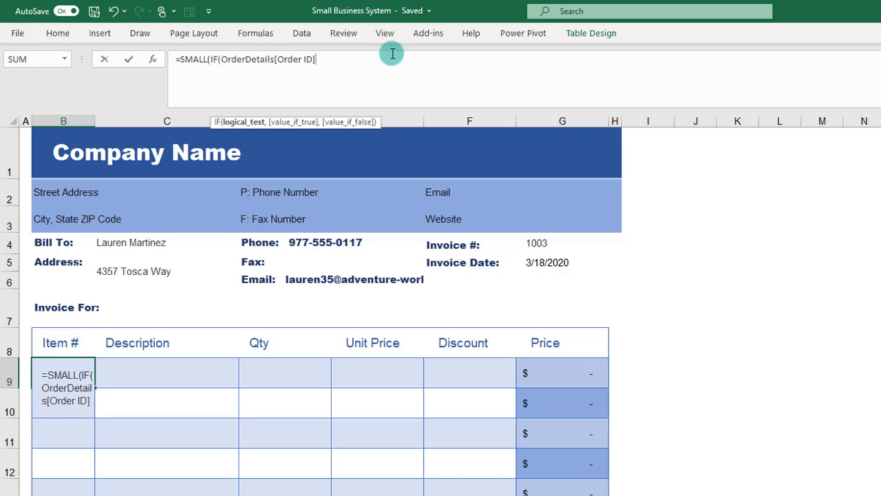
{"action": "type", "text": "="}
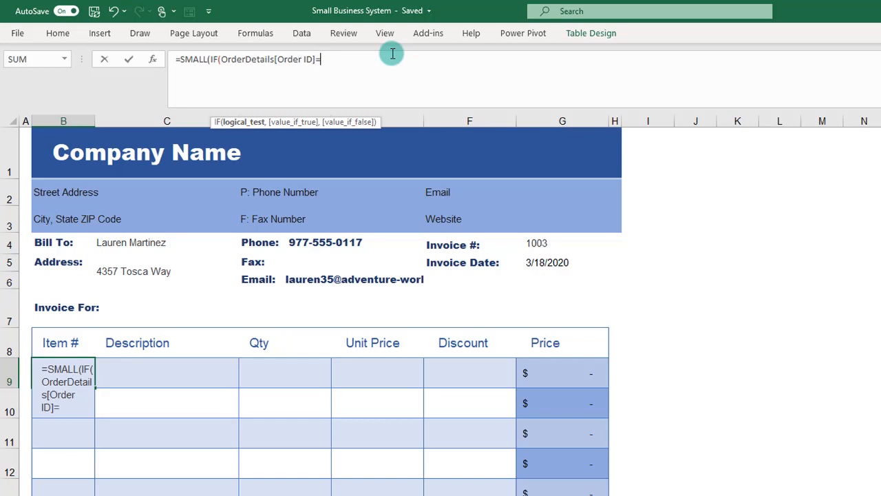
{"action": "left_click", "coordinate": [537, 242]}
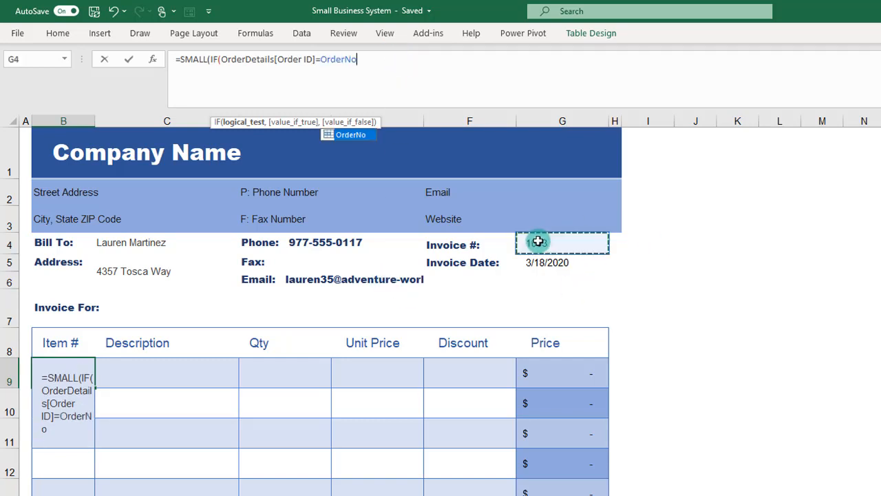
Step: Begin the IF's value_if_true argument in B9 with ROW(OrderDetails)
{"action": "type", "text": ","}
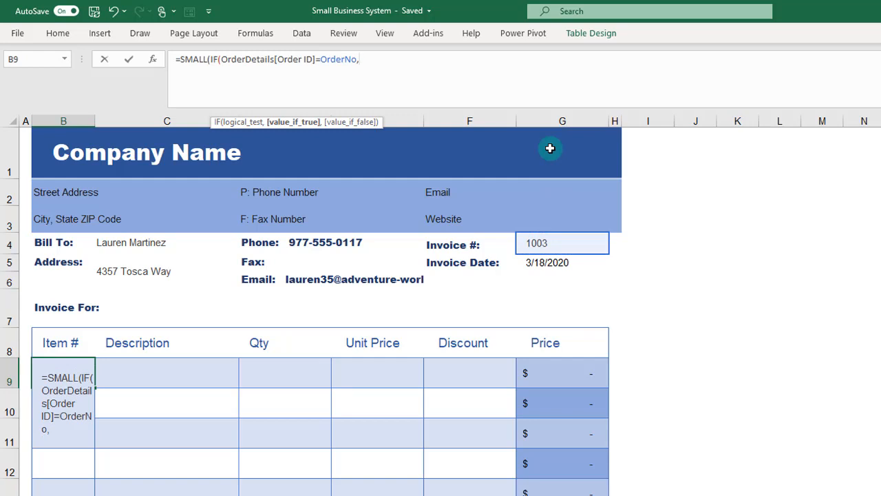
{"action": "type", "text": "ro"}
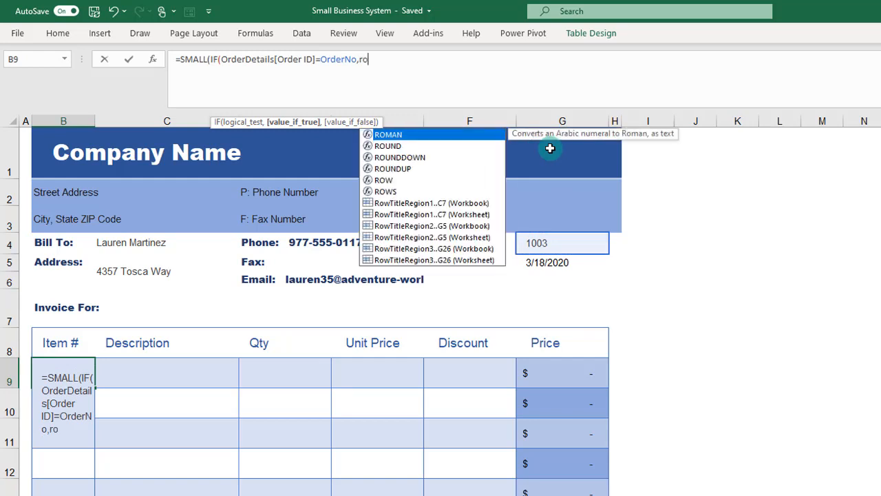
{"action": "type", "text": "w"}
{"action": "key", "text": "Tab"}
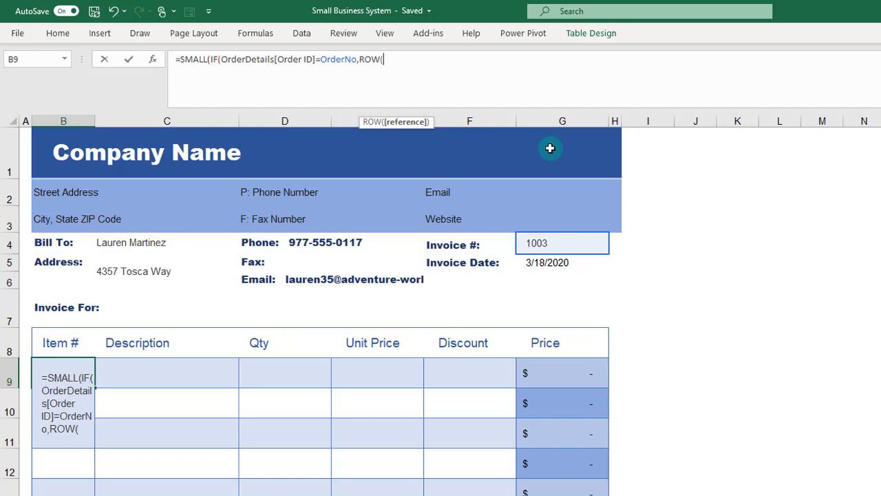
{"action": "type", "text": "order"}
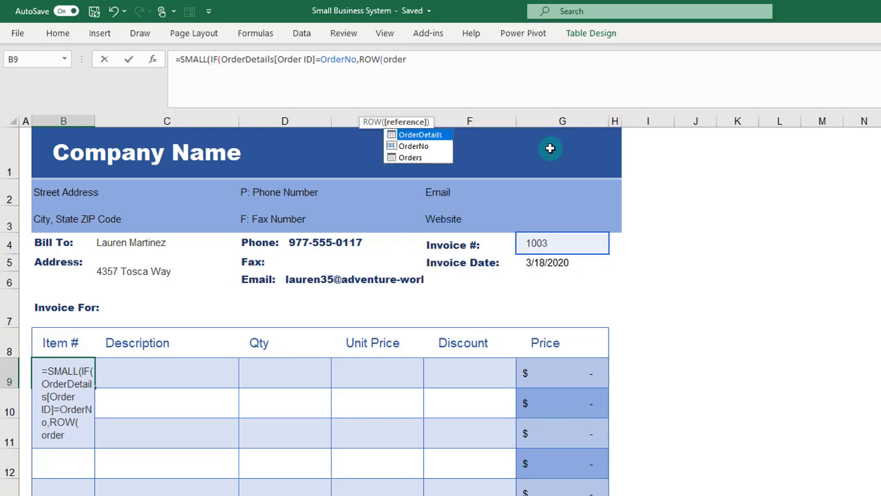
{"action": "key", "text": "Tab"}
{"action": "type", "text": ")"}
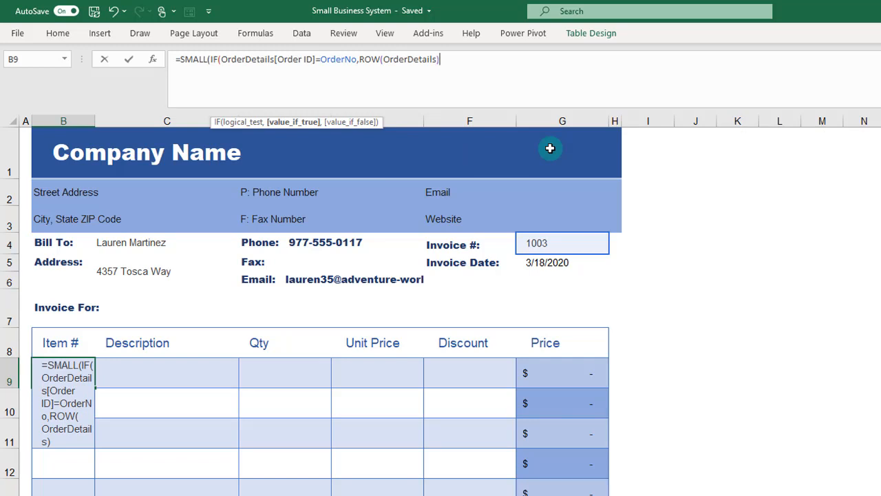
{"action": "type", "text": "-row"}
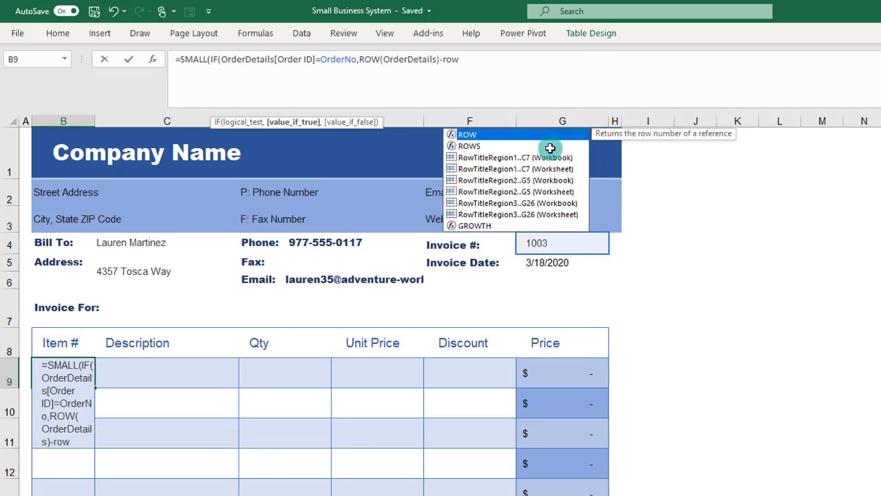
Step: Subtract ROW(OrderDetails[#Headers]) in the IF's value_if_true argument and close the IF function
{"action": "key", "text": "Tab"}
{"action": "type", "text": "order"}
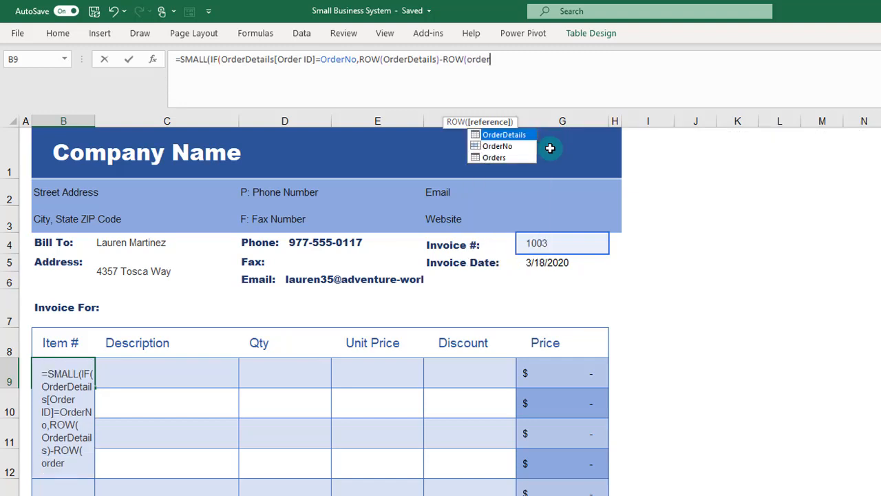
{"action": "key", "text": "Tab"}
{"action": "type", "text": "["}
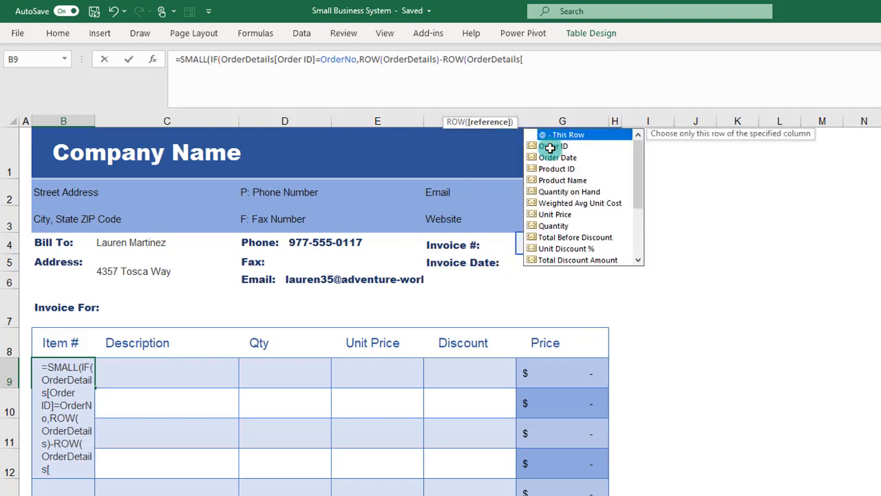
{"action": "type", "text": "#"}
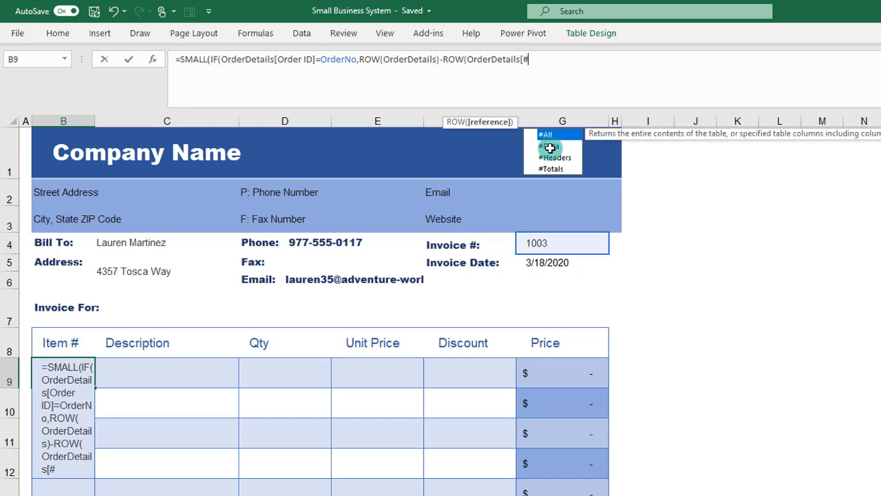
{"action": "type", "text": "h"}
{"action": "key", "text": "Tab"}
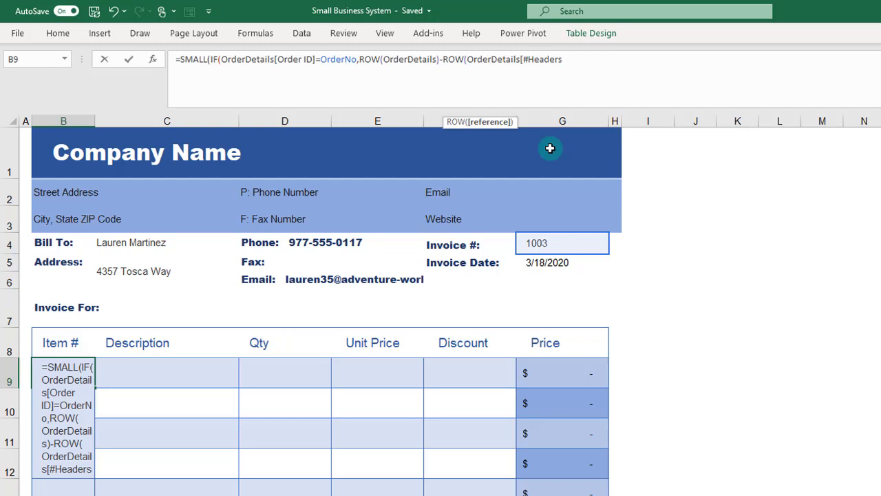
{"action": "type", "text": "])"}
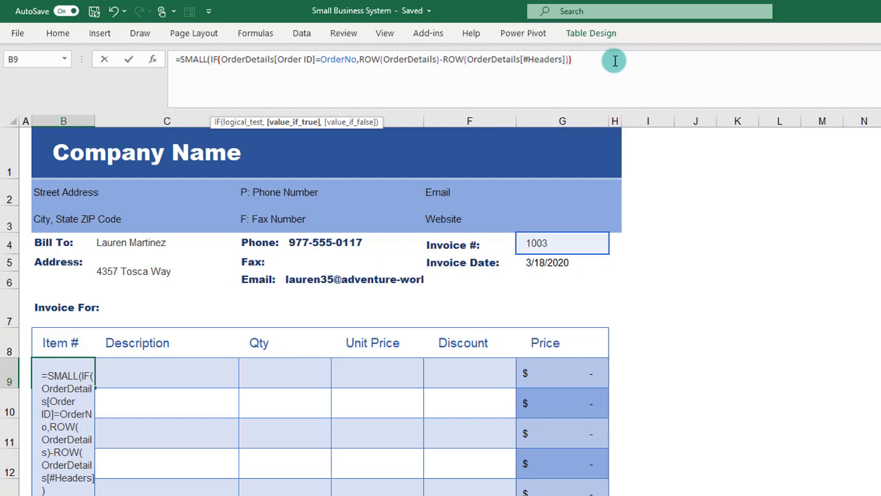
{"action": "type", "text": ")"}
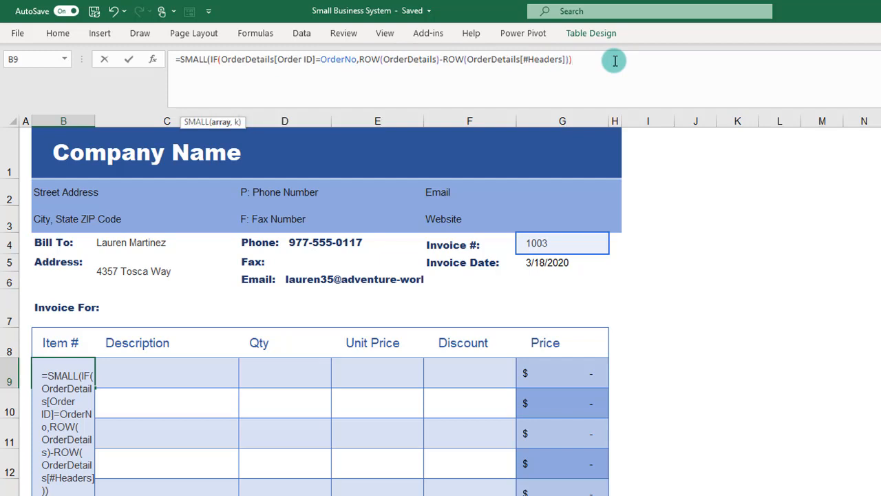
{"action": "type", "text": ","}
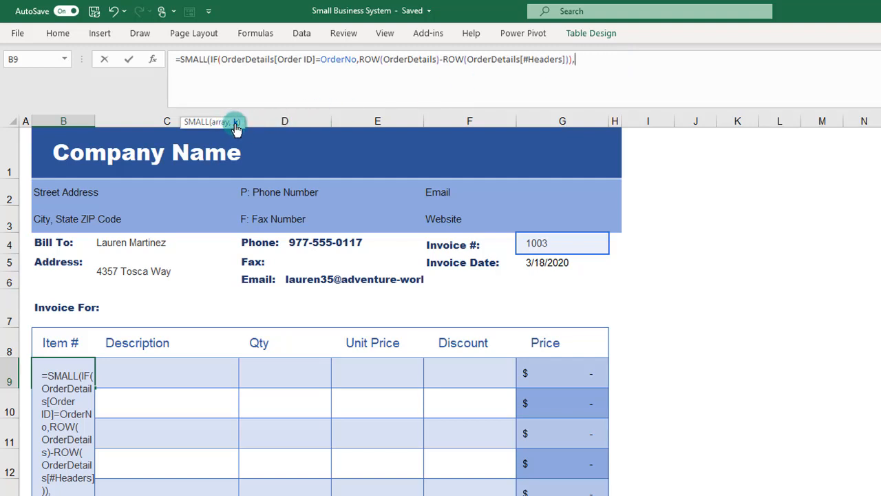
Step: Add ROW(1:1) as the SMALL function's k argument and enter the completed formula in the Item # column
{"action": "left_click_drag", "start_coordinate": [240, 122], "coordinate": [240, 84]}
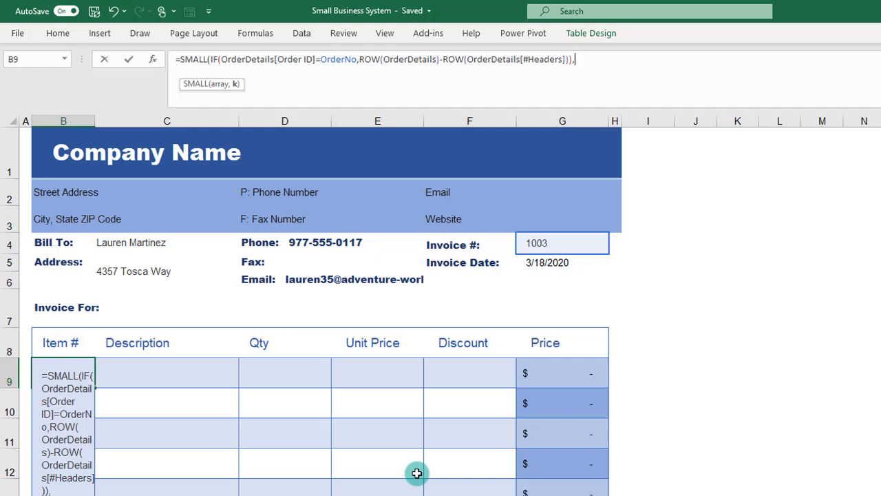
{"action": "type", "text": "row"}
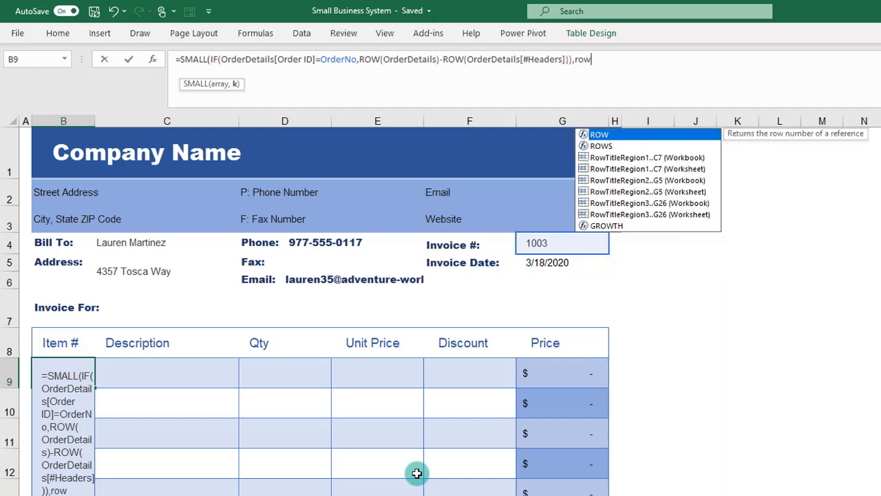
{"action": "key", "text": "Tab"}
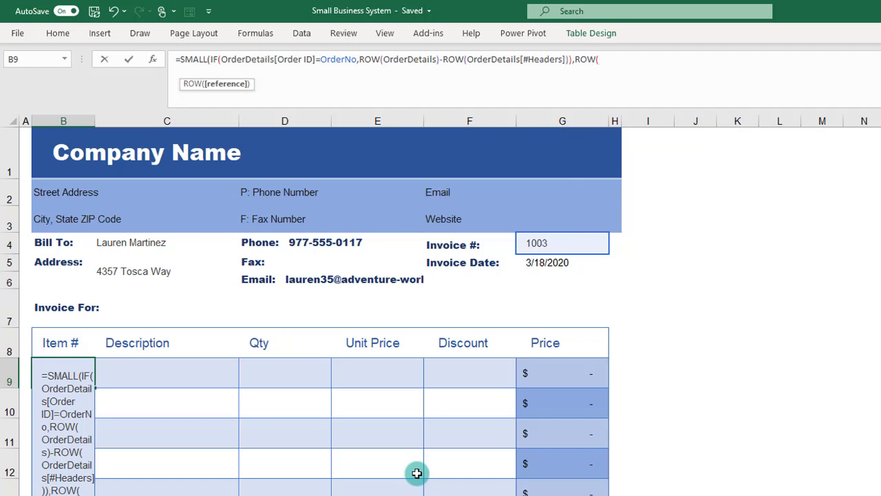
{"action": "type", "text": "1:1"}
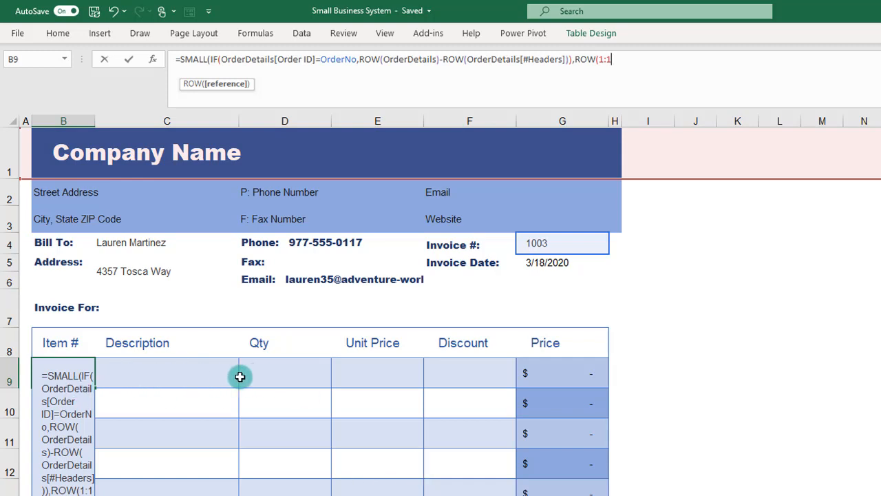
{"action": "type", "text": ")"}
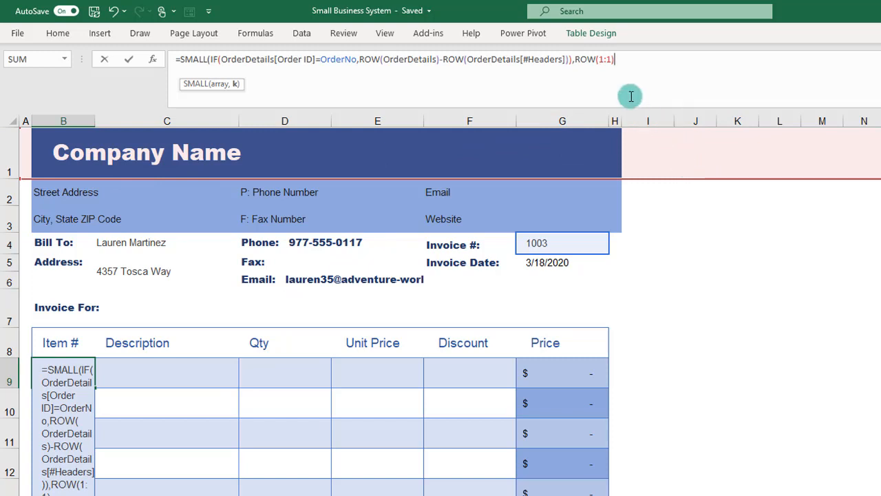
{"action": "type", "text": ")"}
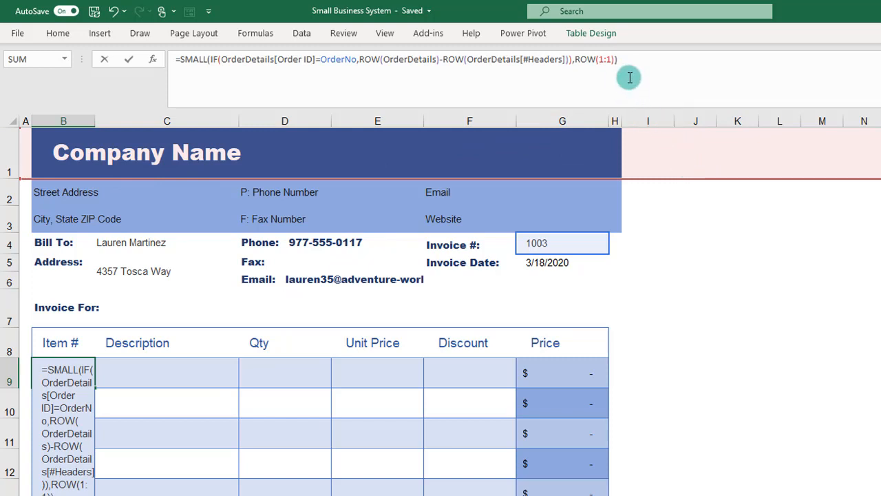
{"action": "key", "text": "Return"}
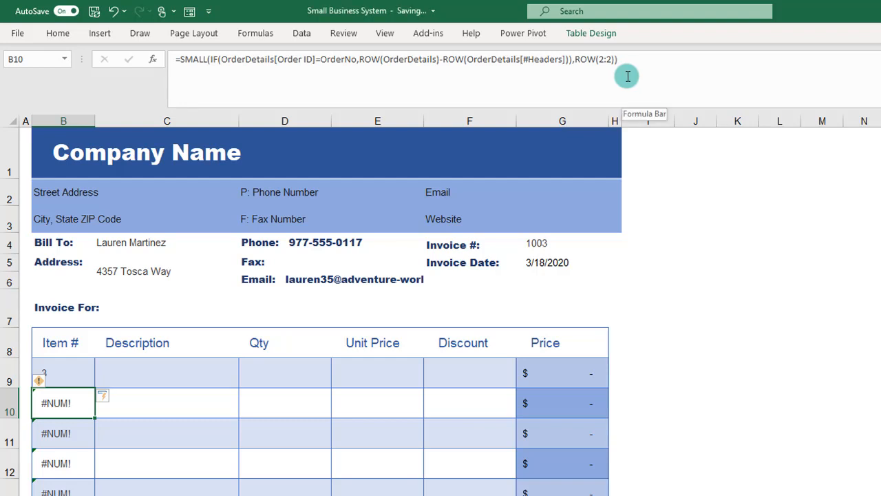
Step: Compare the first Item # results for invoice 1003 with that order's row position on the Order Details sheet
{"action": "left_click", "coordinate": [165, 398]}
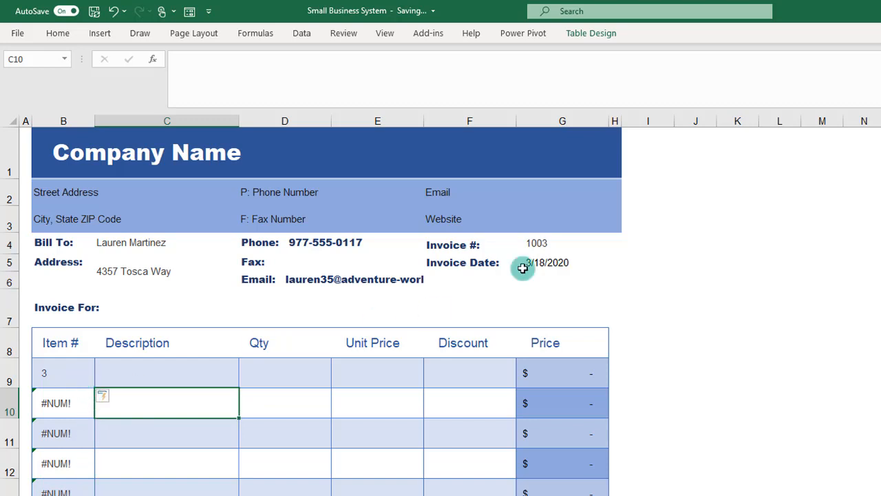
{"action": "left_click", "coordinate": [547, 243]}
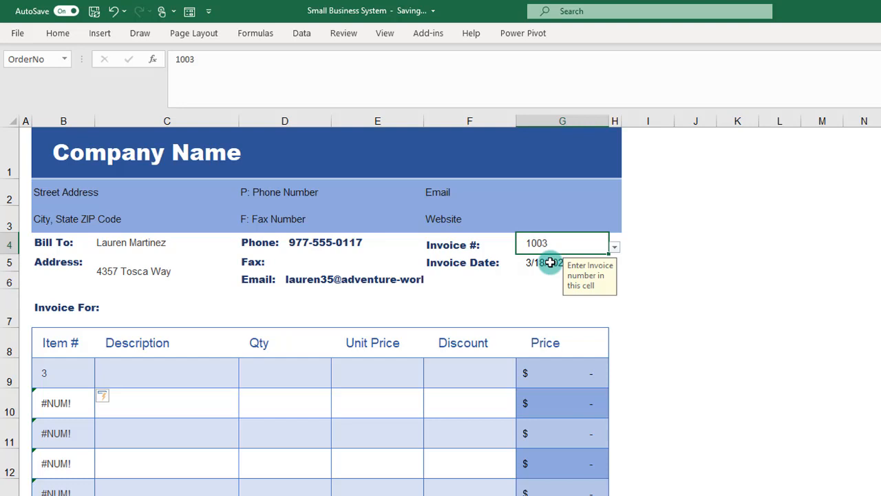
{"action": "left_click", "coordinate": [73, 374]}
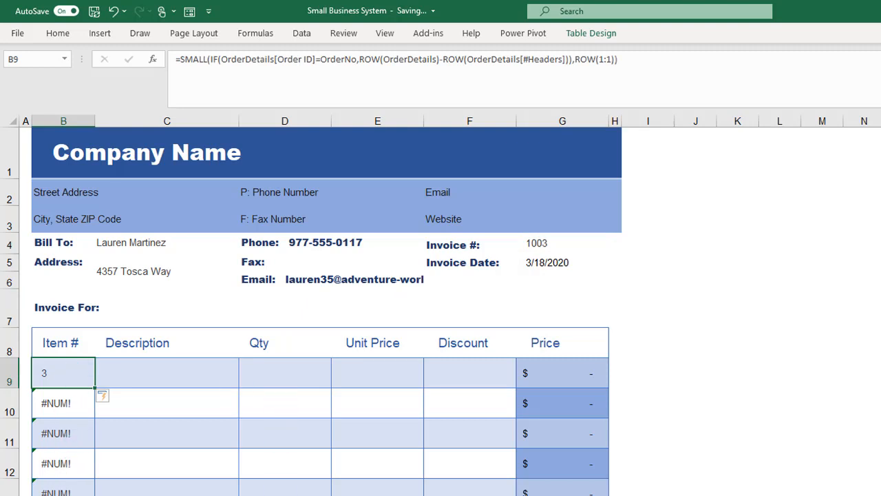
{"action": "left_click", "coordinate": [358, 495]}
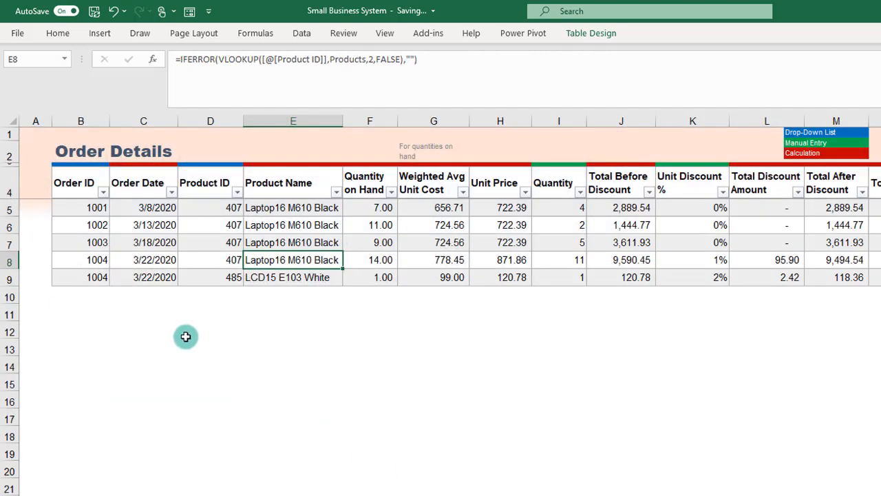
{"action": "left_click", "coordinate": [86, 247]}
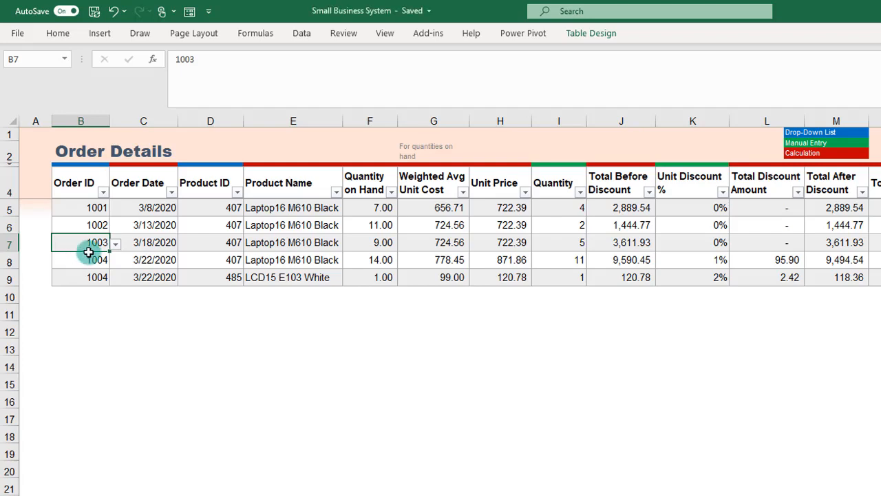
{"action": "key", "text": "ctrl+Page_Down"}
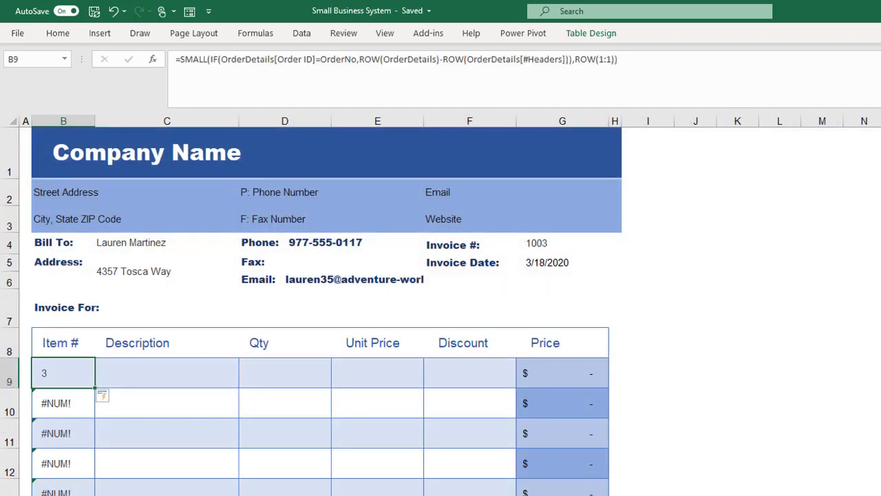
{"action": "left_click", "coordinate": [68, 406]}
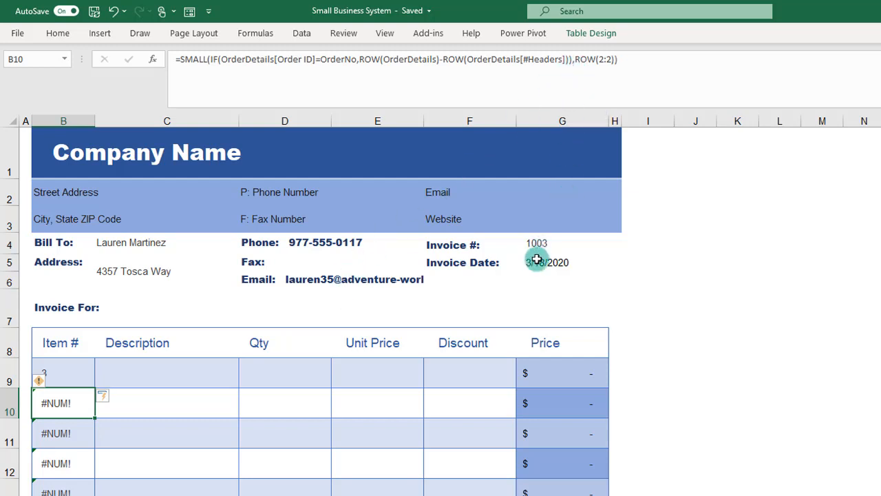
Step: Change the invoice number to 1004 and check the results in the first two Item # cells
{"action": "left_click", "coordinate": [587, 241]}
{"action": "left_click", "coordinate": [612, 245]}
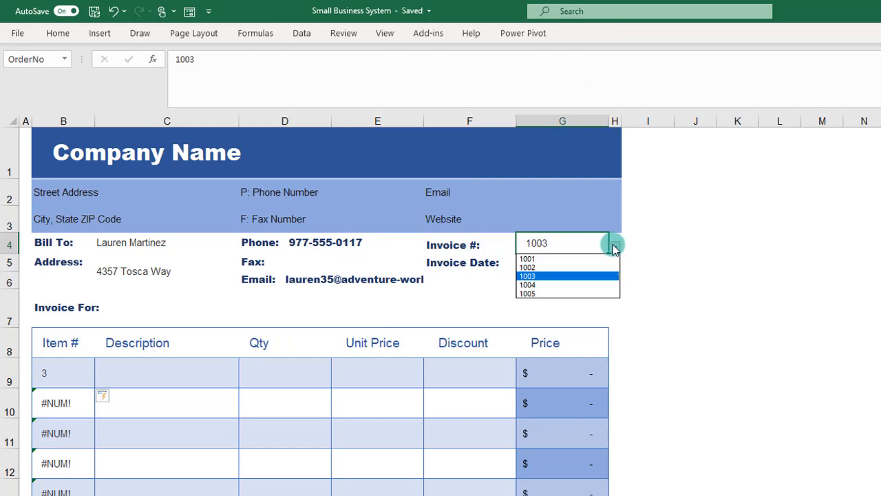
{"action": "left_click", "coordinate": [574, 285]}
{"action": "left_click", "coordinate": [78, 386]}
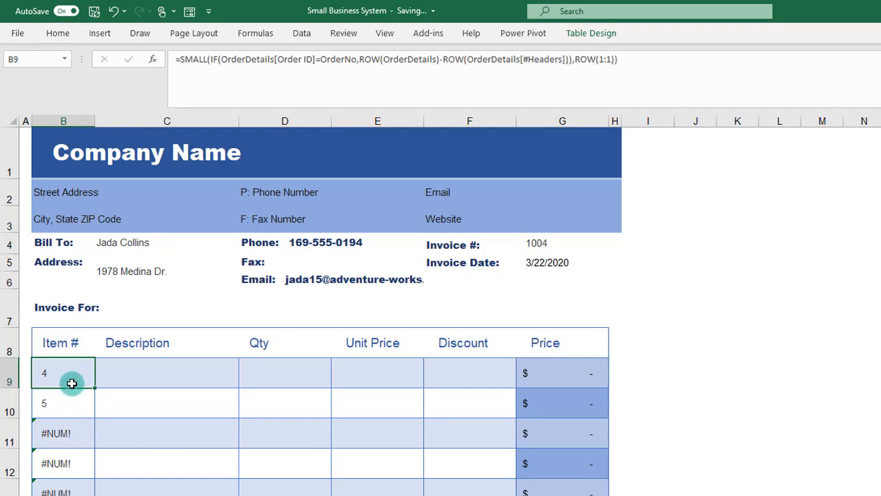
{"action": "left_click", "coordinate": [66, 402]}
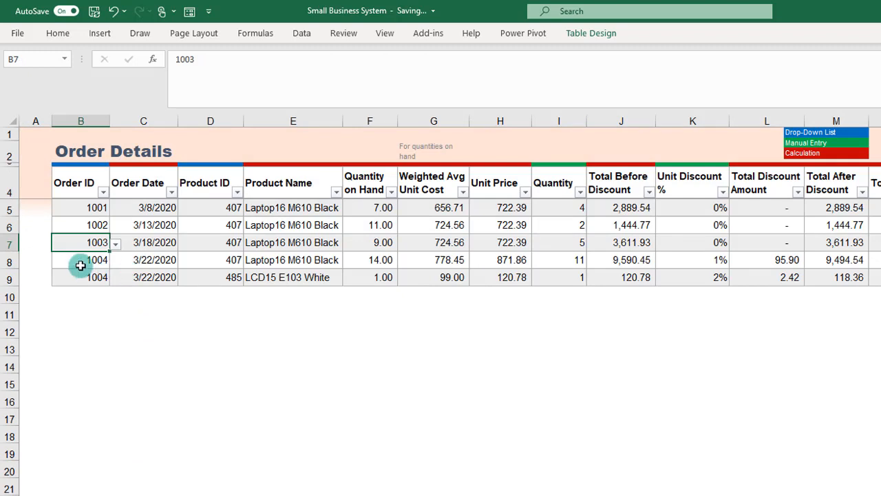
Step: Compare the order 1004 rows on the Order Details sheet with the invoice's Item # results, and examine the Product Name column
{"action": "left_click", "coordinate": [79, 265]}
{"action": "left_click", "coordinate": [80, 278]}
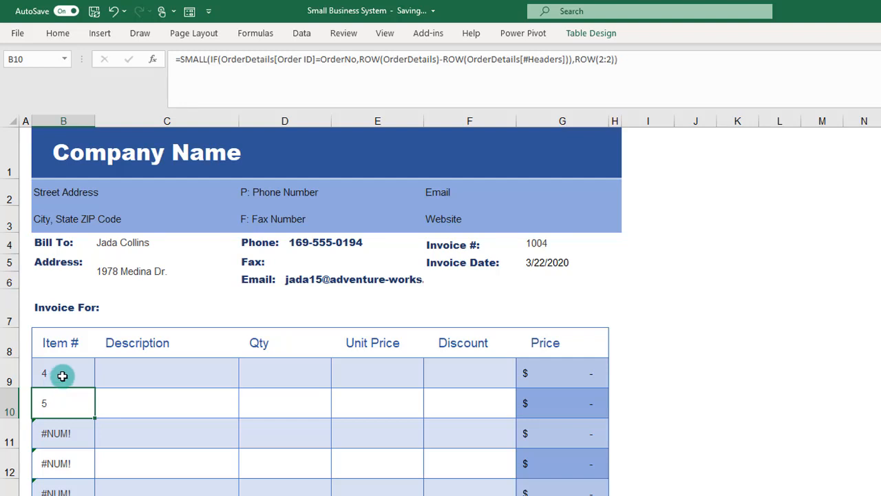
{"action": "left_click", "coordinate": [61, 375]}
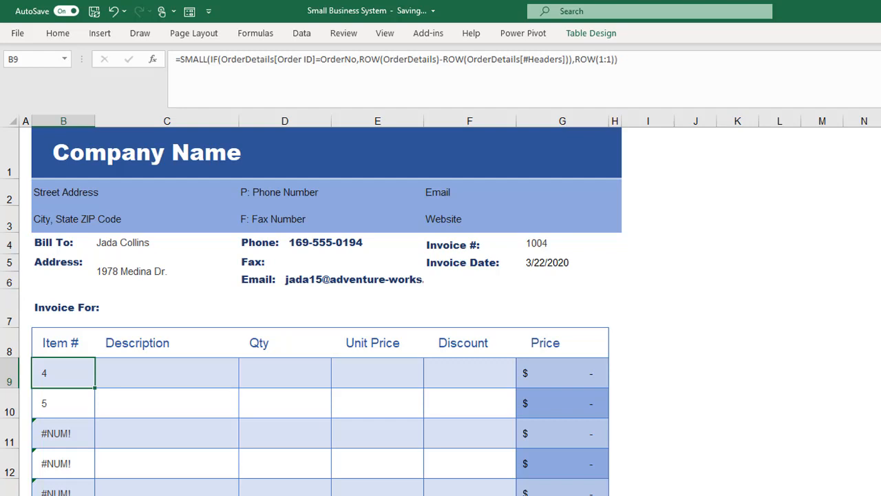
{"action": "key", "text": "ctrl+Page_Up"}
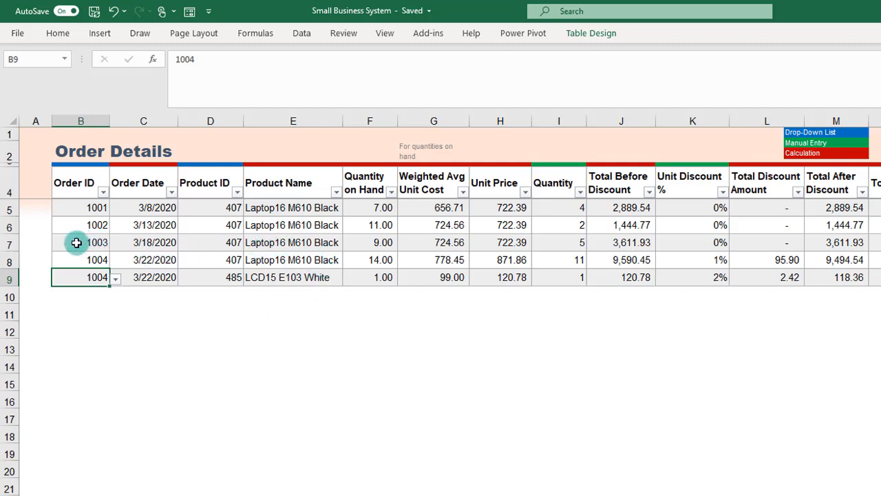
{"action": "left_click", "coordinate": [279, 244]}
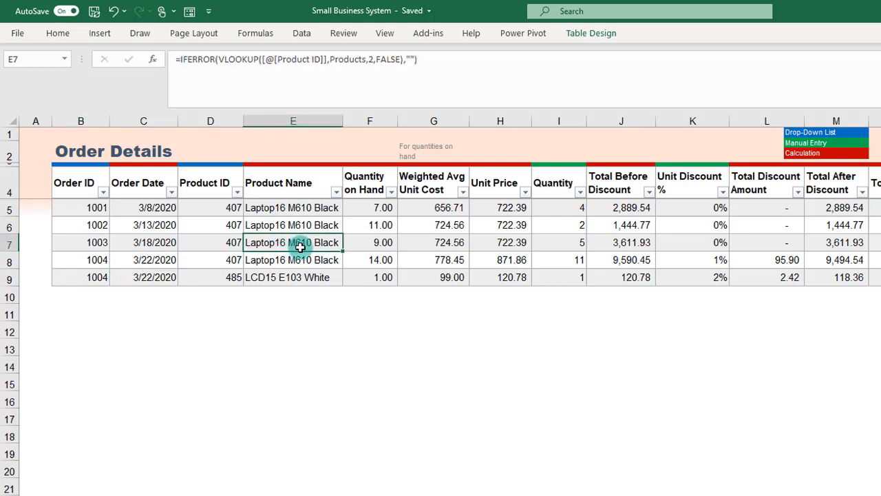
{"action": "left_click", "coordinate": [74, 242]}
{"action": "left_click", "coordinate": [298, 176]}
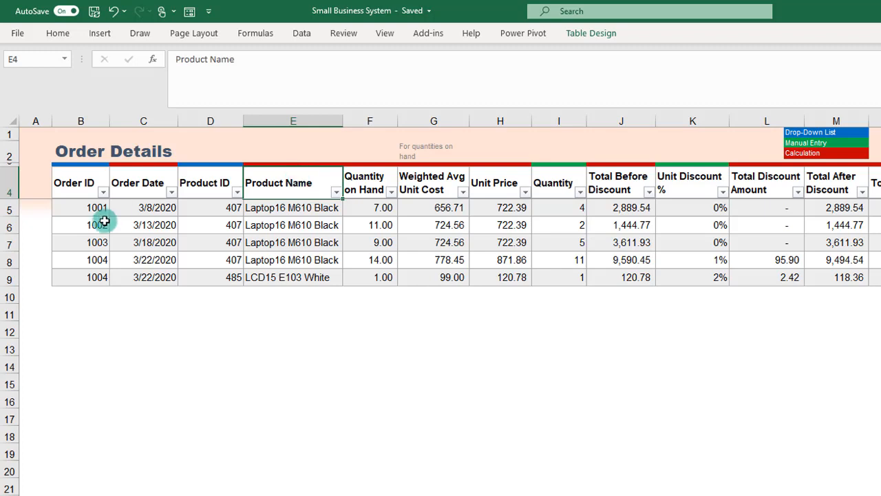
Step: Compare the Product Name and other Order Details columns with the Description and Qty headings on the invoice
{"action": "left_click", "coordinate": [92, 242]}
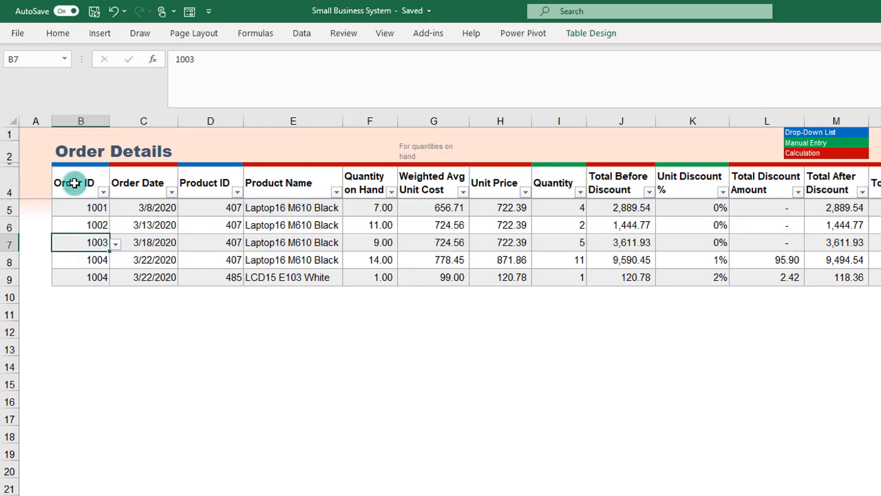
{"action": "left_click", "coordinate": [282, 182]}
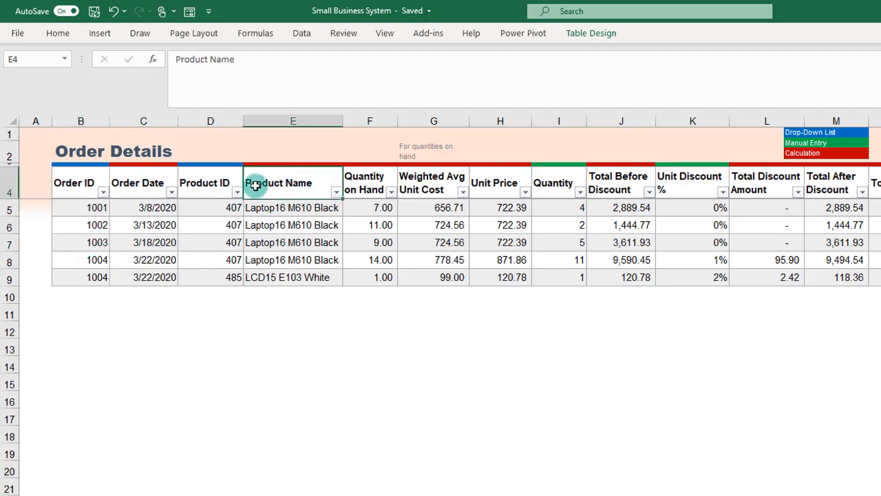
{"action": "left_click", "coordinate": [267, 243]}
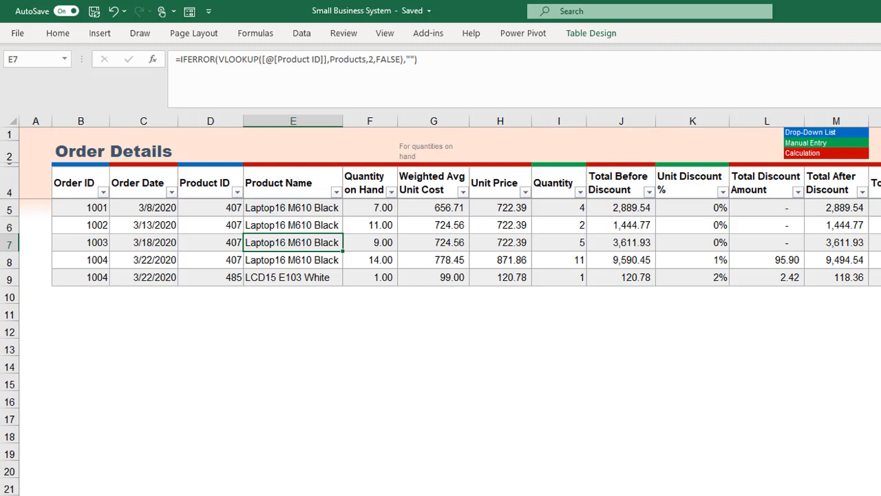
{"action": "key", "text": "ctrl+Page_Down"}
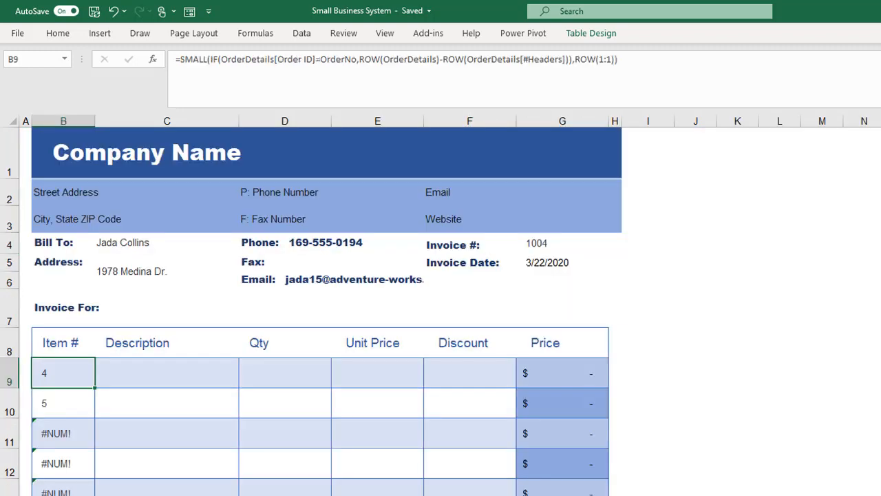
{"action": "left_click", "coordinate": [158, 342]}
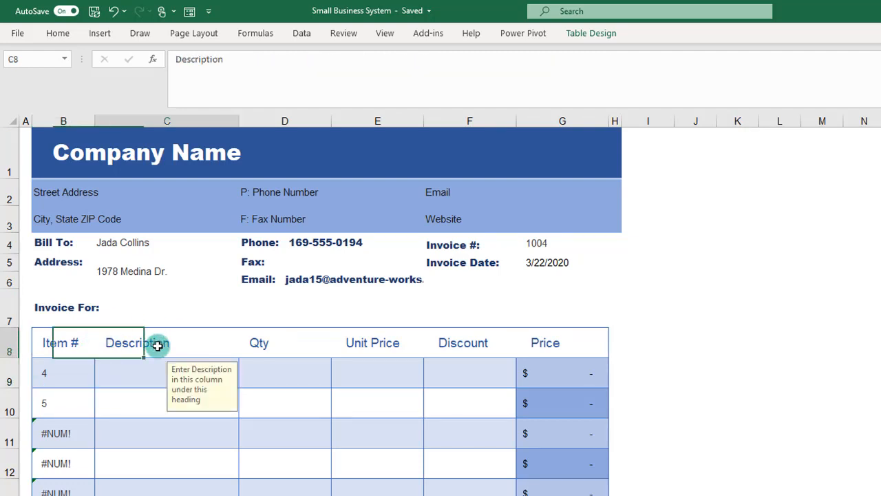
{"action": "left_click", "coordinate": [273, 340]}
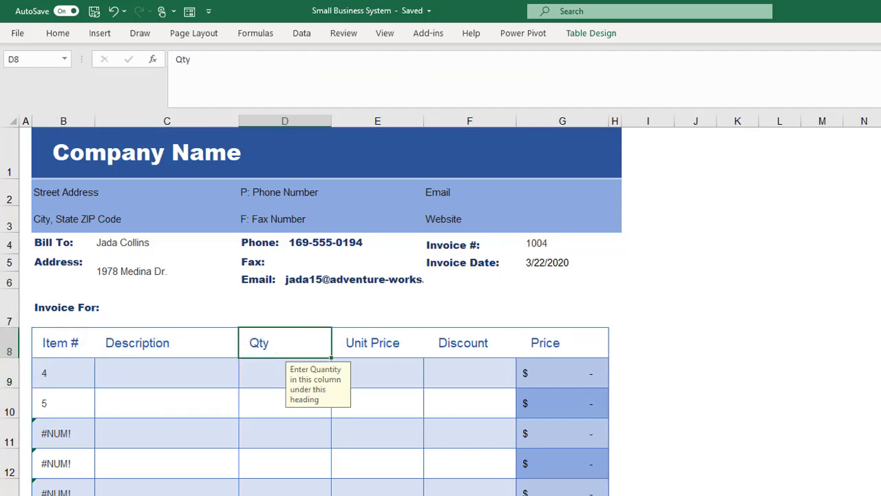
{"action": "key", "text": "ctrl+Page_Up"}
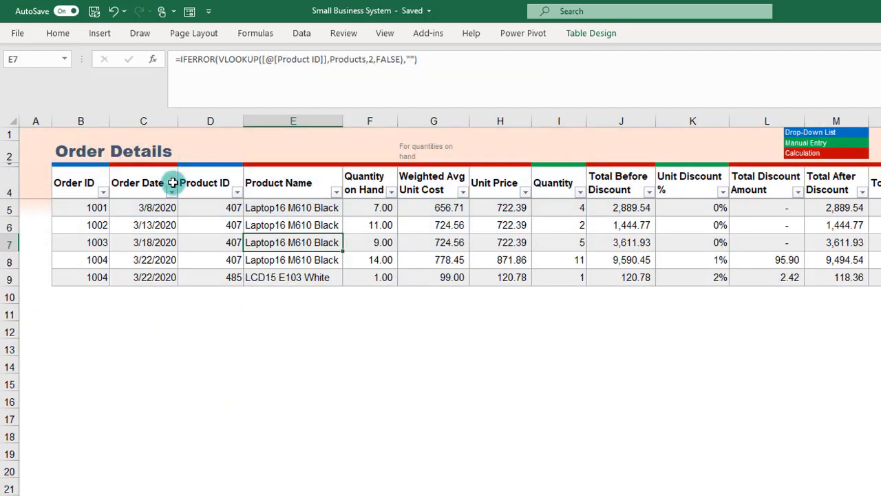
{"action": "key", "text": "ctrl+Page_Down"}
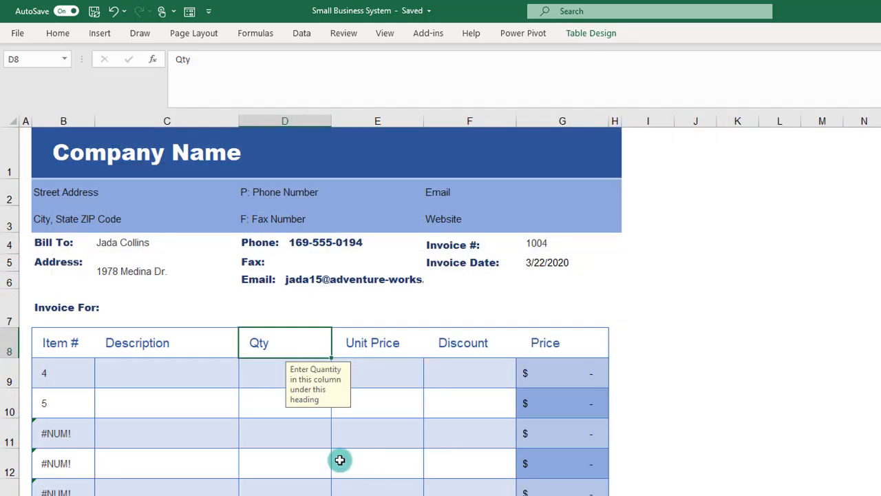
Step: Inspect the SMALL formulas in the first two Item # cells, B9 and B10, checking their ROW arguments
{"action": "left_click", "coordinate": [79, 385]}
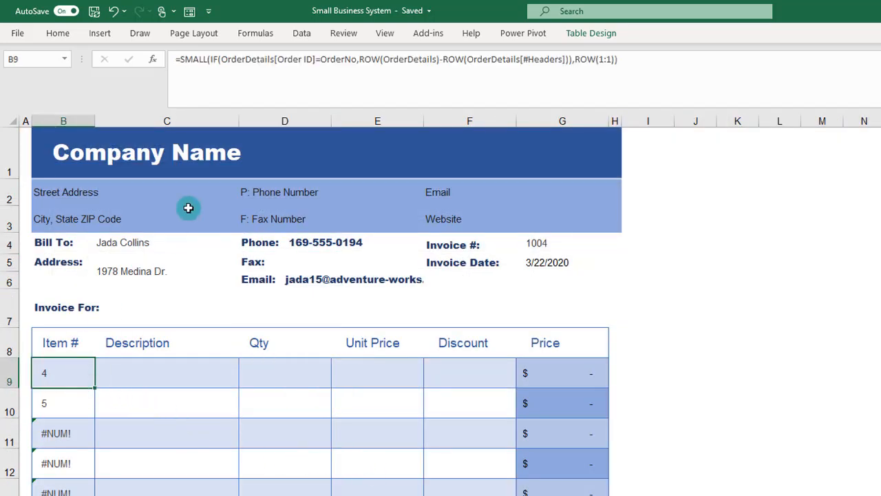
{"action": "left_click", "coordinate": [179, 60]}
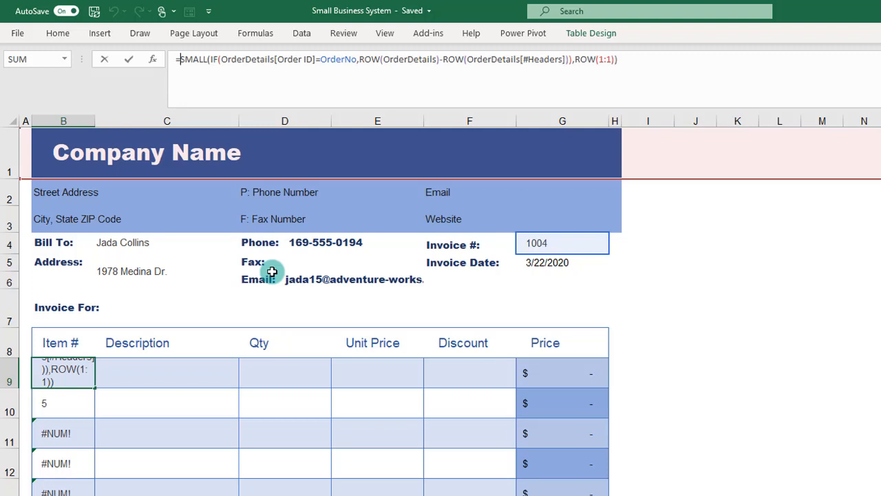
{"action": "key", "text": "Escape"}
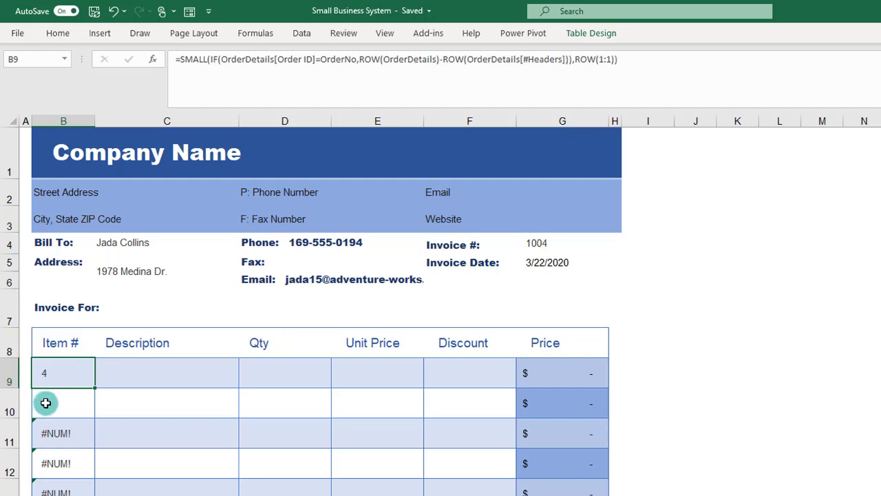
{"action": "left_click", "coordinate": [43, 409]}
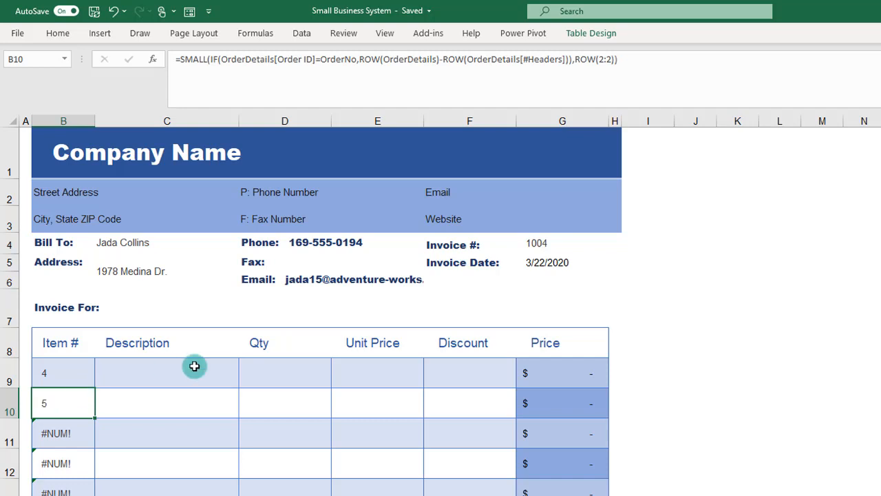
{"action": "left_click", "coordinate": [179, 59]}
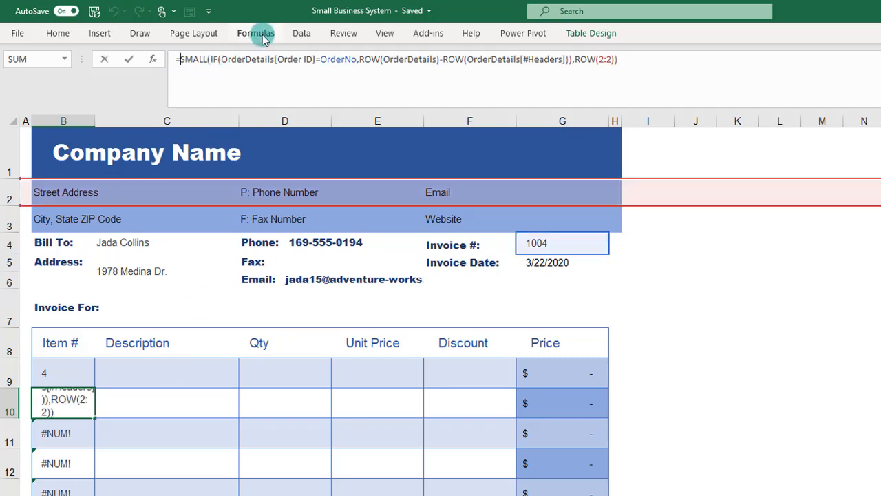
{"action": "key", "text": "ctrl+shift+Return"}
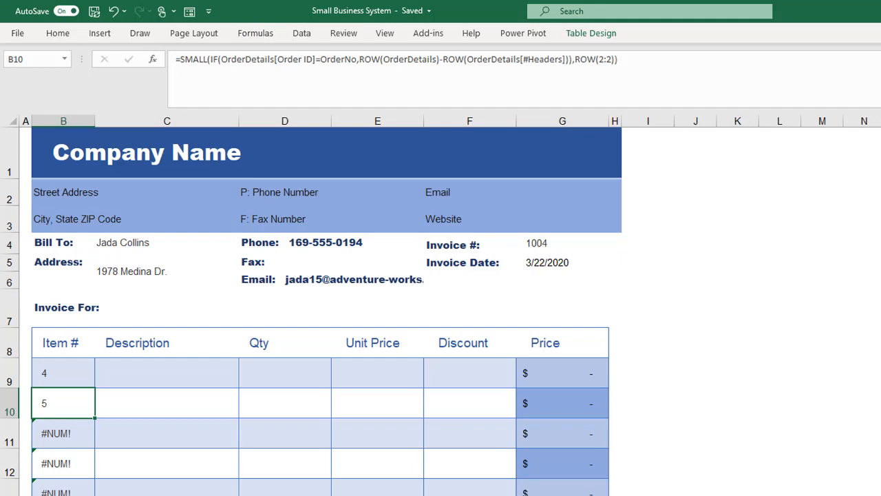
Step: Wrap the SMALL formula in Item # cell B10 in INDEX, with OrderDetails as the array and SMALL as the row number
{"action": "key", "text": "ctrl+Page_Up"}
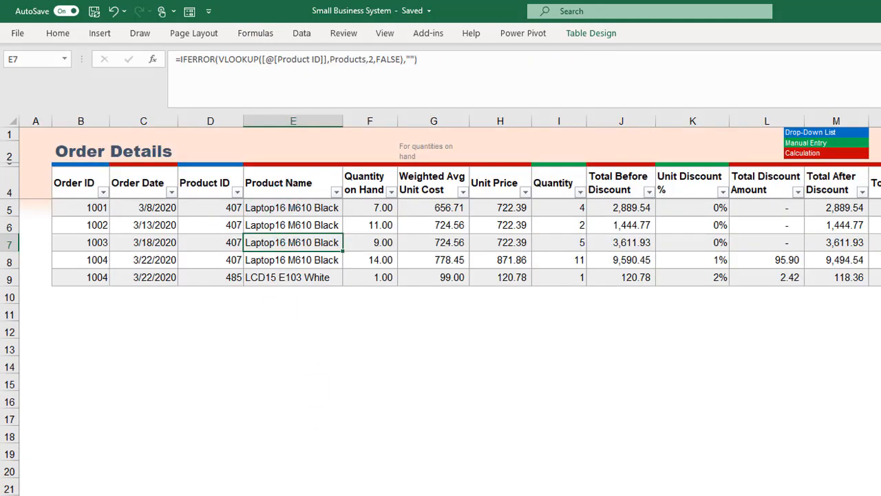
{"action": "key", "text": "ctrl+Page_Down"}
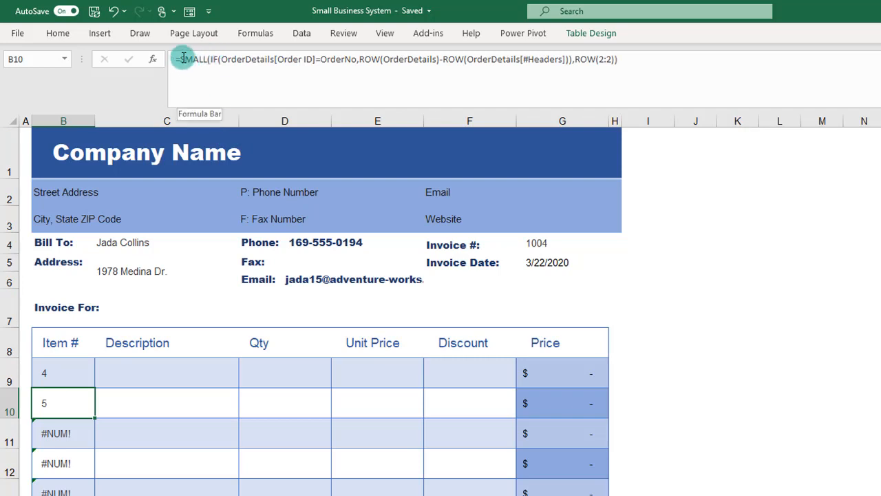
{"action": "left_click", "coordinate": [181, 59]}
{"action": "type", "text": "INDEX("}
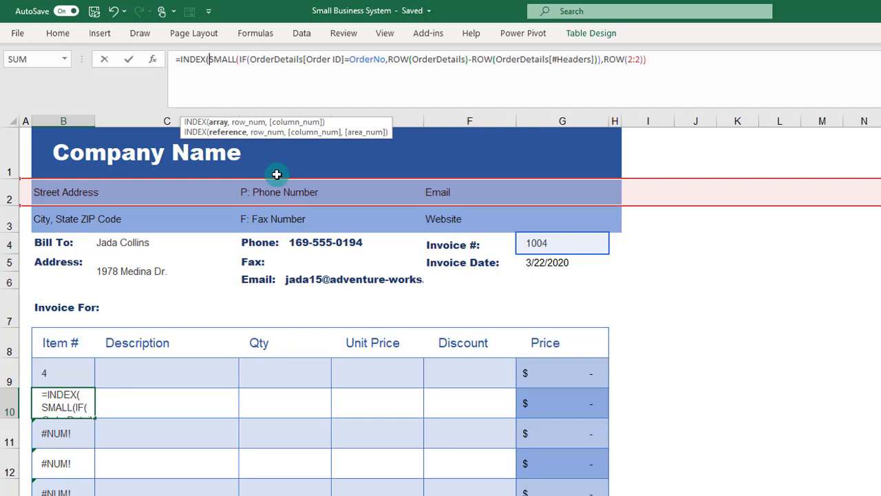
{"action": "type", "text": "order"}
{"action": "key", "text": "Tab"}
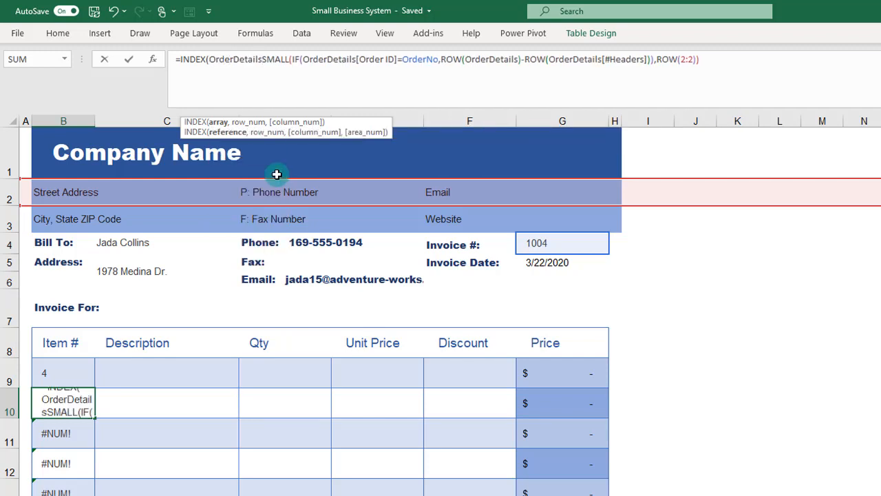
{"action": "type", "text": ","}
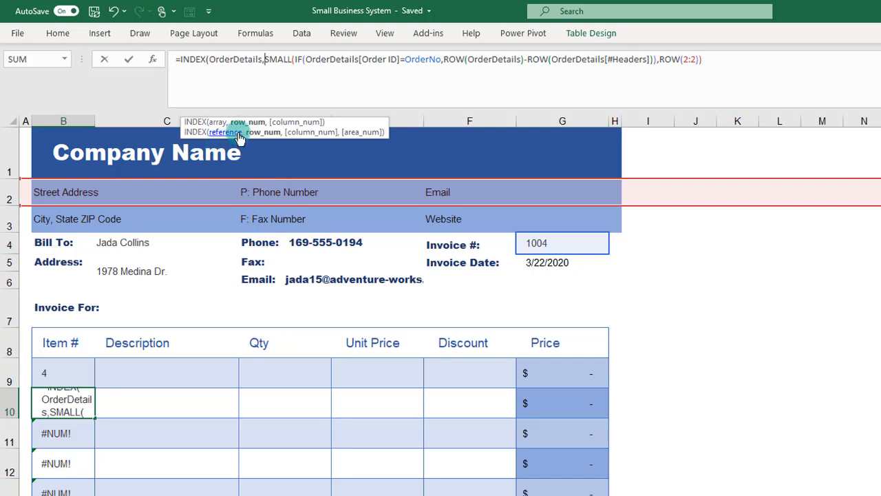
Step: Start the INDEX function's column_num argument after the SMALL expression in the B10 formula
{"action": "double_click", "coordinate": [290, 59]}
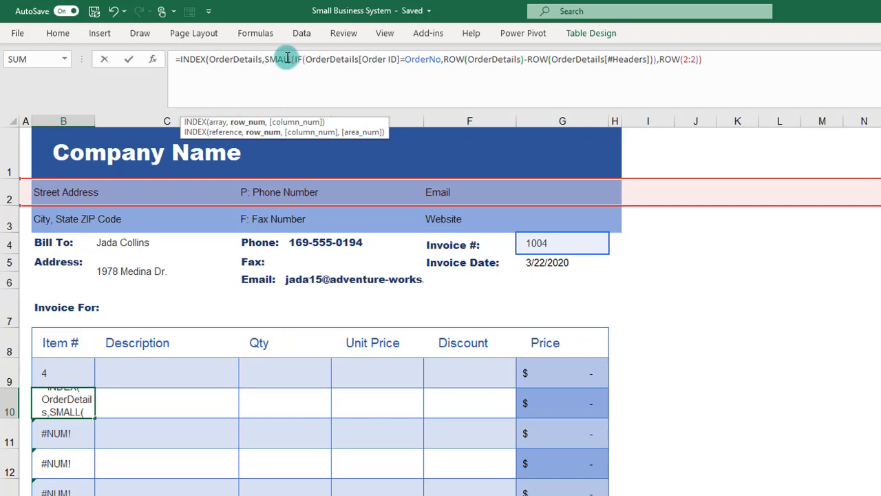
{"action": "left_click", "coordinate": [799, 56]}
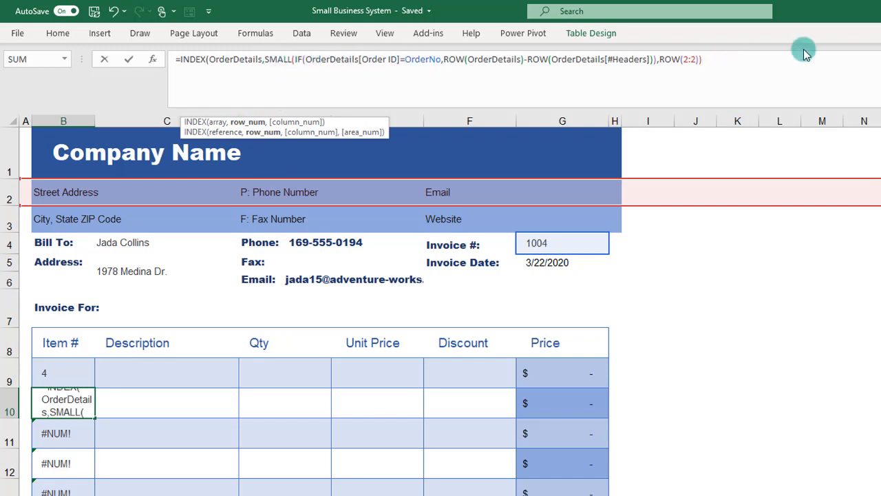
{"action": "type", "text": ",'Order Details'!"}
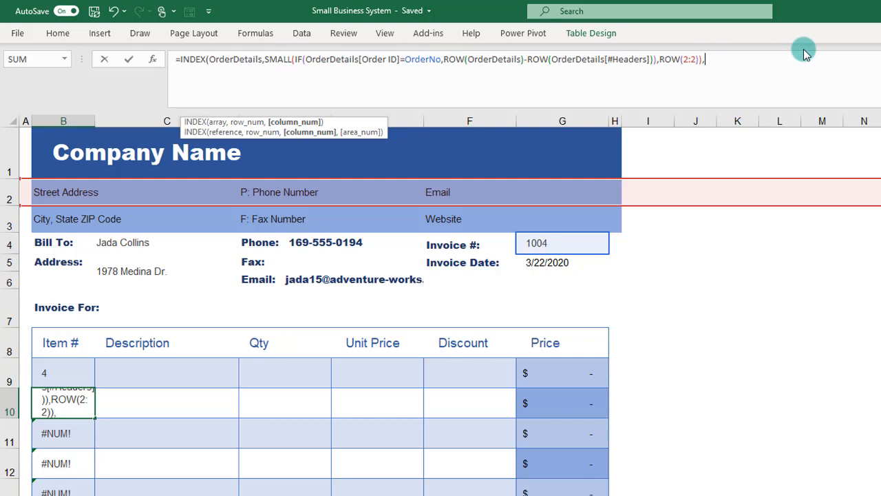
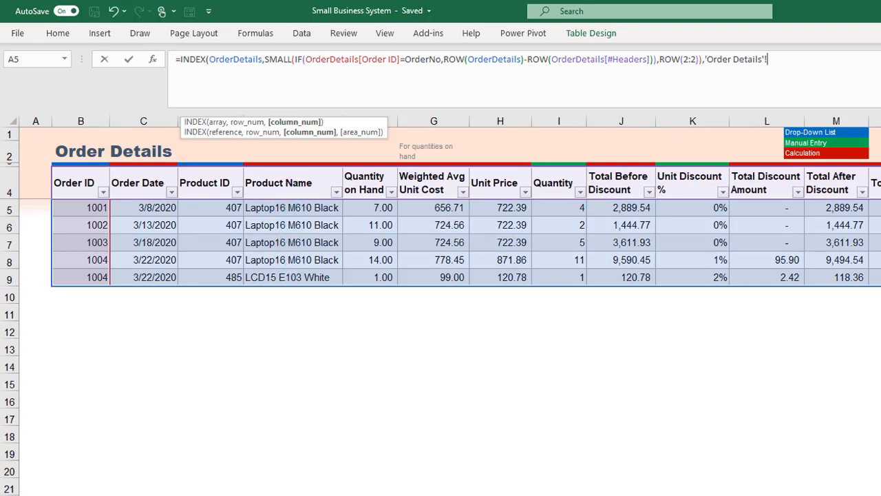
Step: Complete the INDEX formula in Item # cell B10 with 4 as the column number, removing the stray sheet reference
{"action": "left_click", "coordinate": [730, 494]}
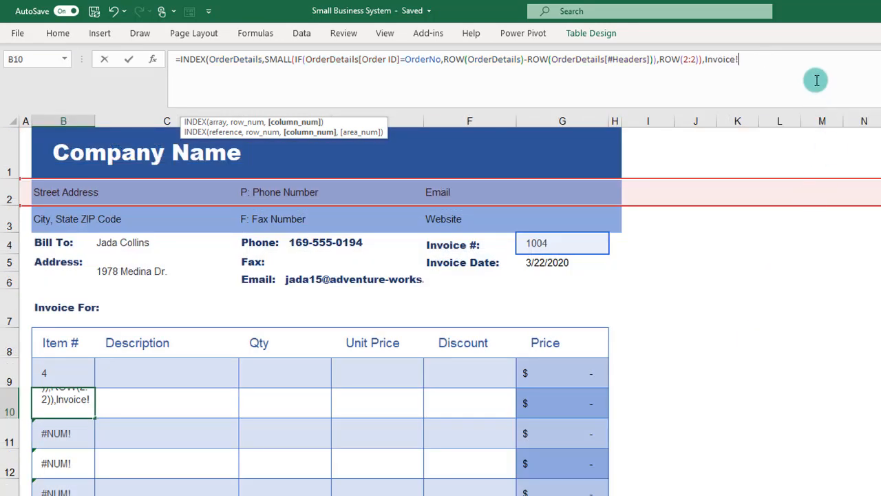
{"action": "key", "text": "BackSpace"}
{"action": "key", "text": "BackSpace"}
{"action": "key", "text": "BackSpace"}
{"action": "key", "text": "BackSpace"}
{"action": "key", "text": "BackSpace"}
{"action": "key", "text": "BackSpace"}
{"action": "key", "text": "BackSpace"}
{"action": "key", "text": "BackSpace"}
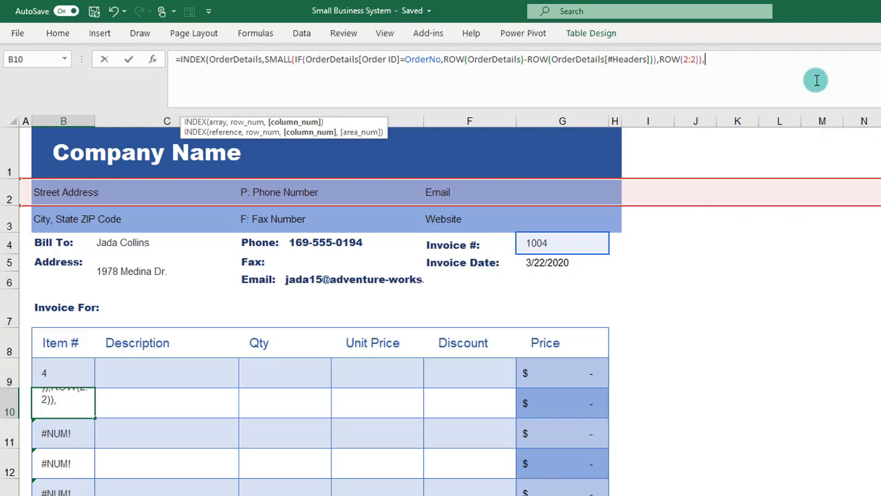
{"action": "type", "text": "4)"}
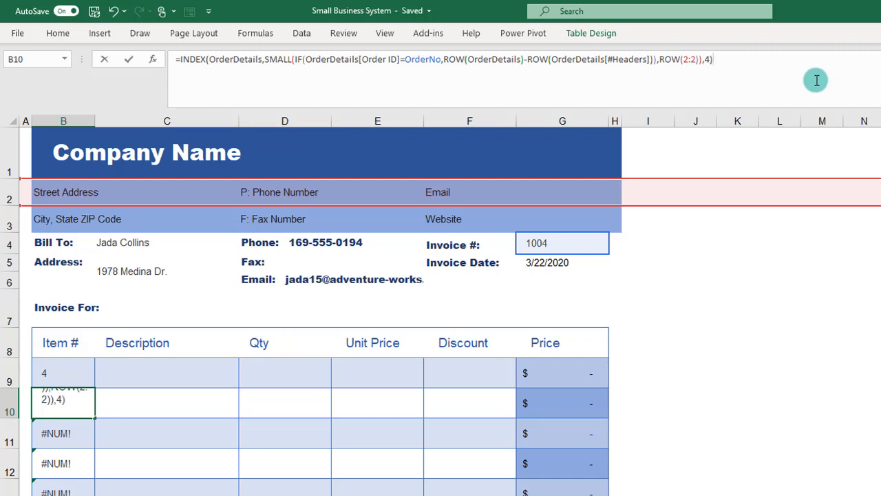
{"action": "key", "text": "Return"}
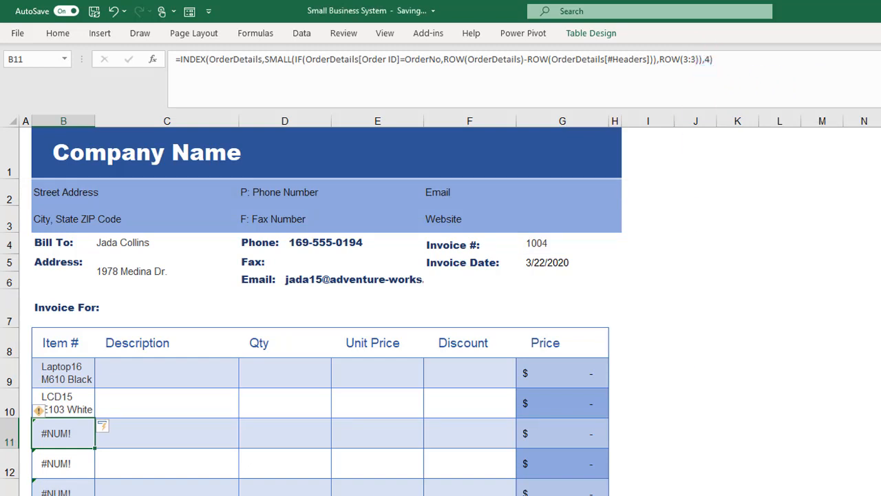
Step: Check the column order in Order Details and set the INDEX column number in the Item # formula in B11 to 3
{"action": "key", "text": "ctrl+Page_Up"}
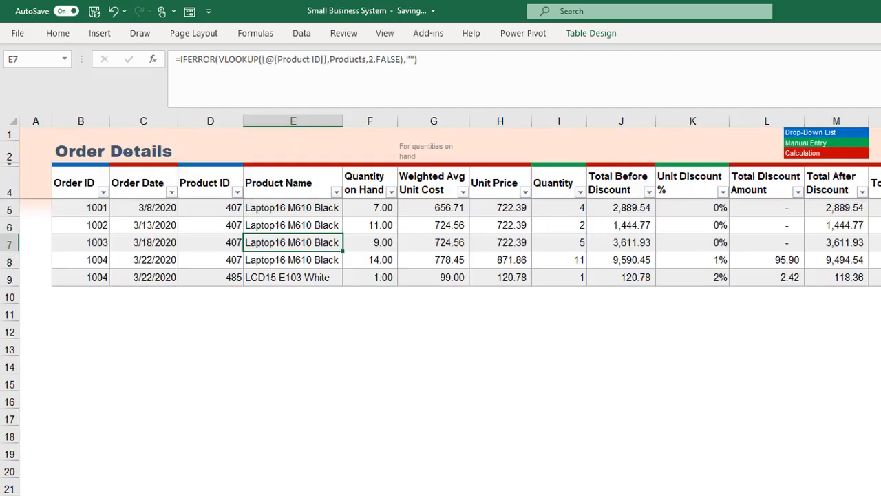
{"action": "key", "text": "ctrl+Page_Down"}
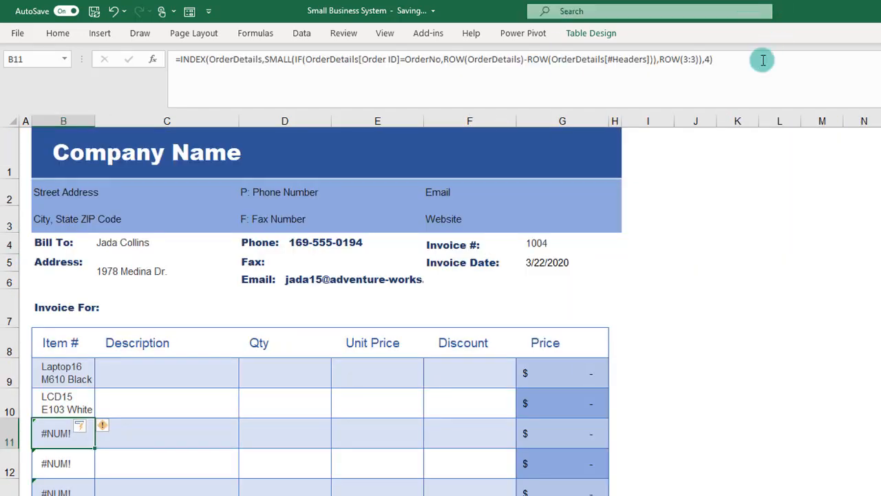
{"action": "left_click", "coordinate": [709, 60]}
{"action": "type", "text": "3"}
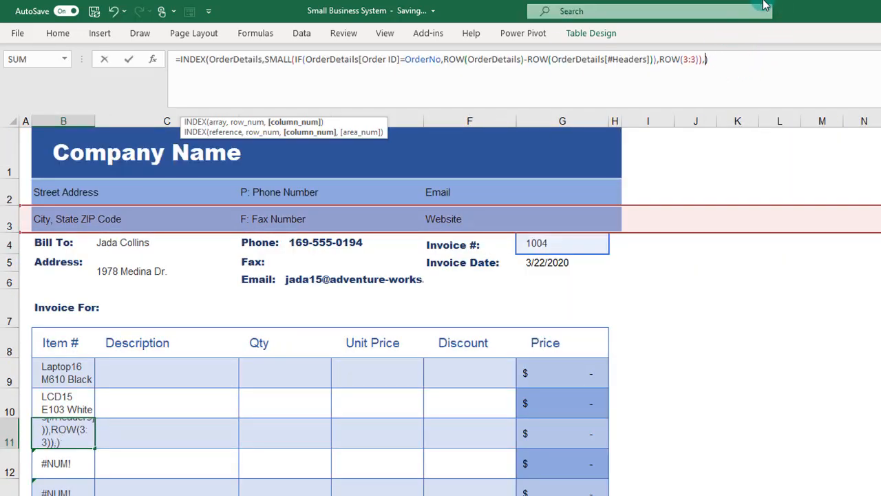
{"action": "key", "text": "Return"}
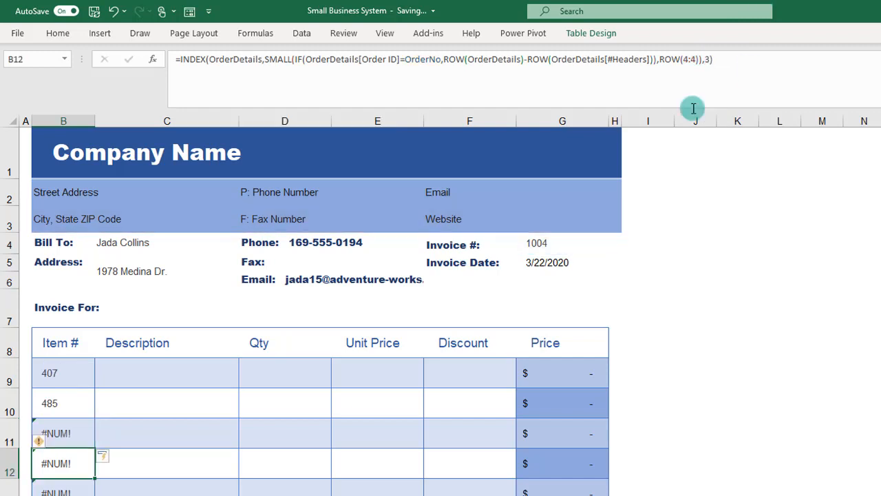
Step: Wrap the Item # formula in B9 in IFERROR, returning an empty string "" on error
{"action": "left_click", "coordinate": [59, 374]}
{"action": "left_click", "coordinate": [58, 402]}
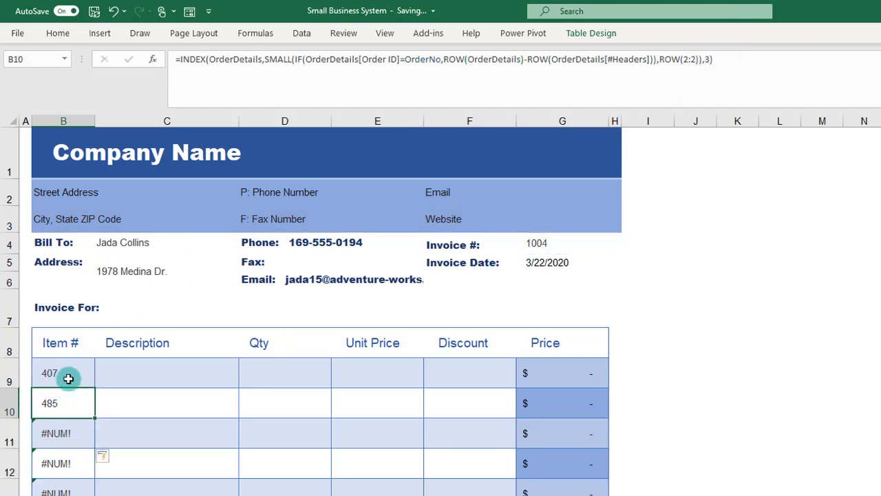
{"action": "left_click", "coordinate": [69, 377]}
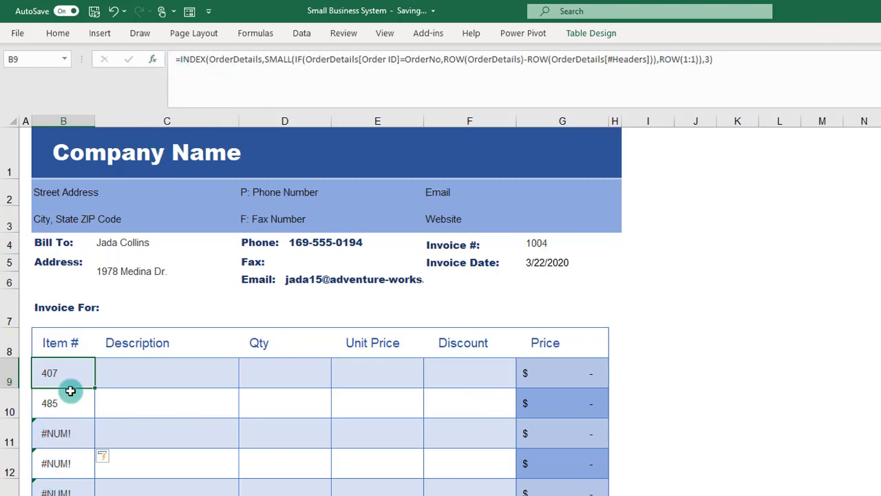
{"action": "left_click", "coordinate": [178, 59]}
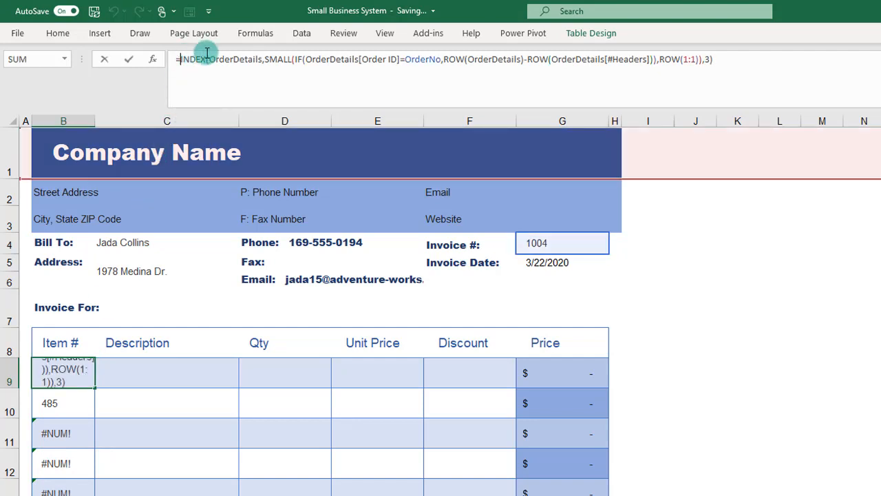
{"action": "type", "text": "IFERROR("}
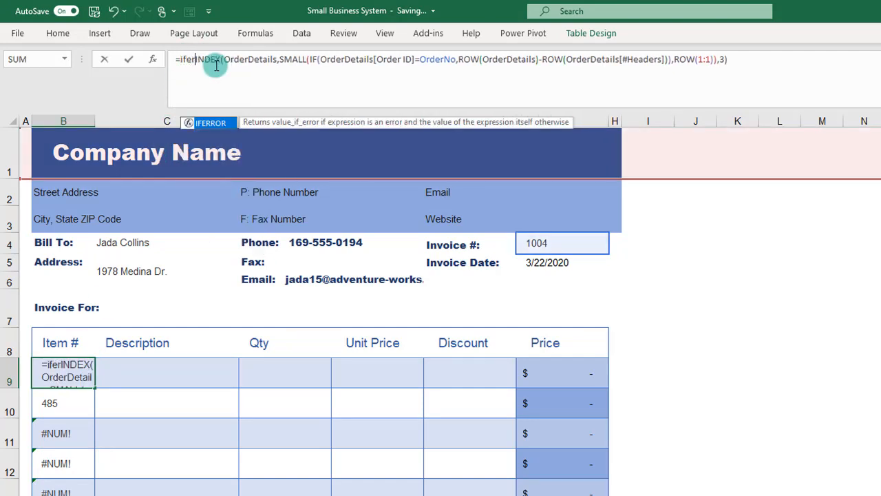
{"action": "left_click", "coordinate": [783, 59]}
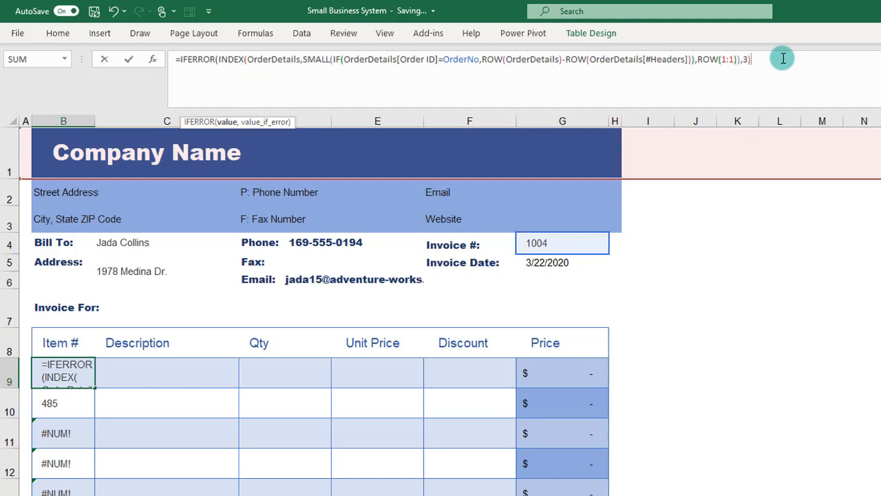
{"action": "type", "text": ",\"\")"}
{"action": "key", "text": "Return"}
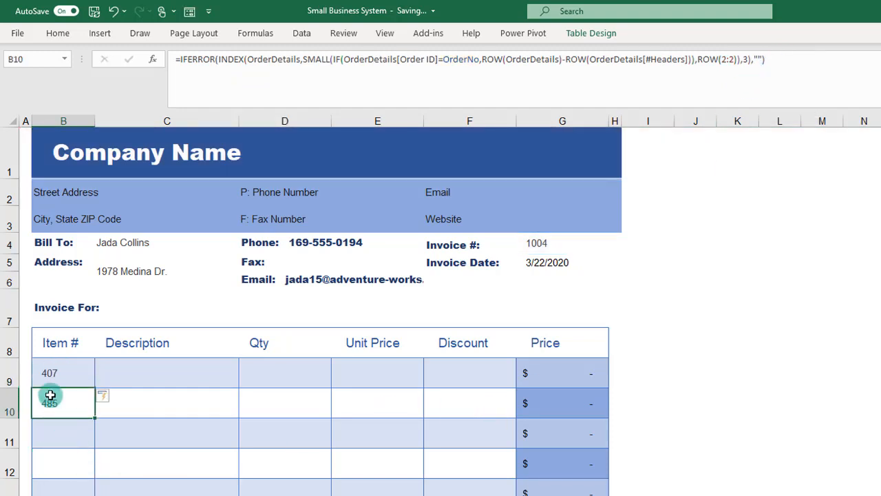
Step: Copy the IFERROR formula text from Item # cell B9 without its equals sign, leaving the cell unedited
{"action": "left_click_drag", "start_coordinate": [181, 59], "coordinate": [804, 102]}
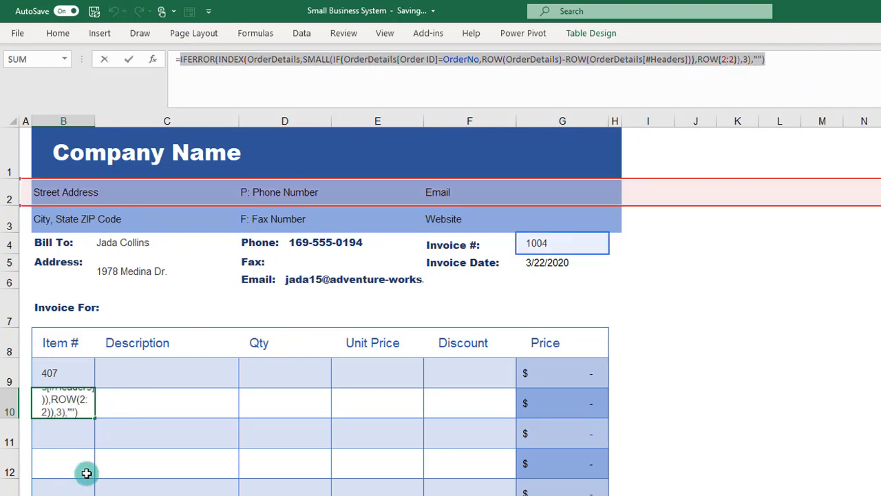
{"action": "key", "text": "ctrl+Return"}
{"action": "left_click", "coordinate": [80, 374]}
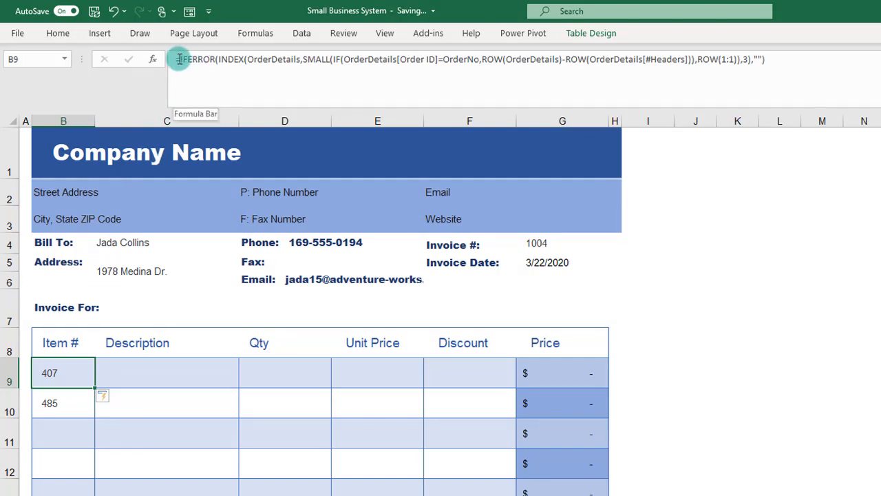
{"action": "left_click_drag", "start_coordinate": [179, 59], "coordinate": [802, 69]}
{"action": "key", "text": "ctrl+c"}
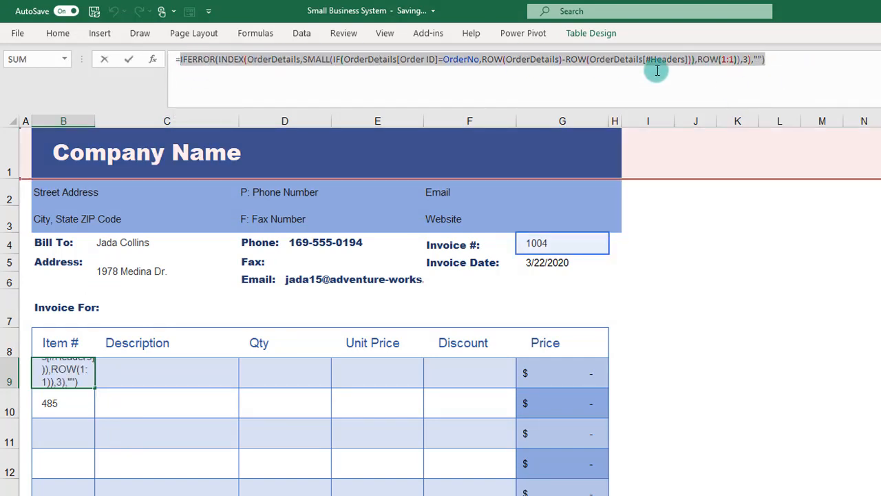
{"action": "key", "text": "Escape"}
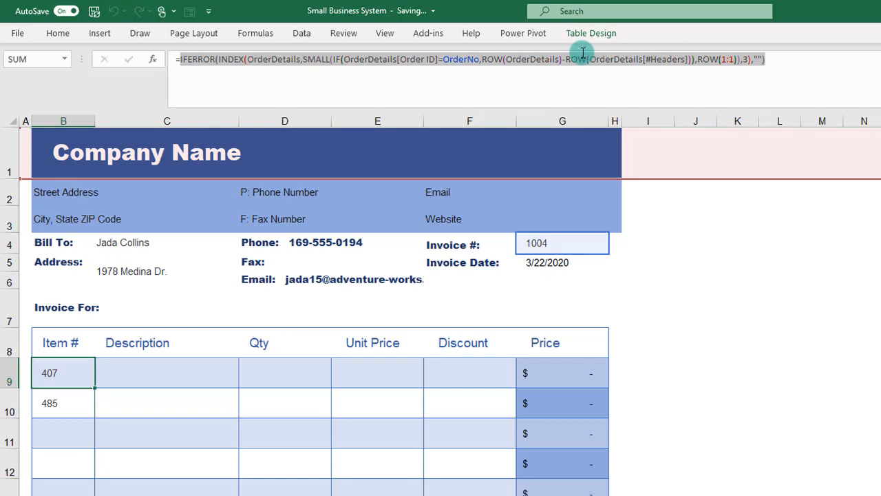
Step: Reuse the copied IFERROR formula in Description cell C9, adding the equals sign and setting the column number to 4
{"action": "left_click", "coordinate": [194, 374]}
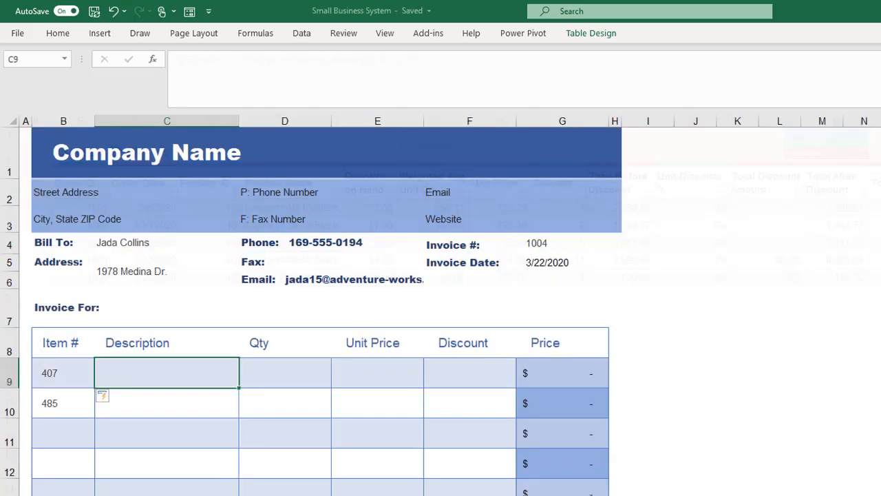
{"action": "left_click", "coordinate": [215, 74]}
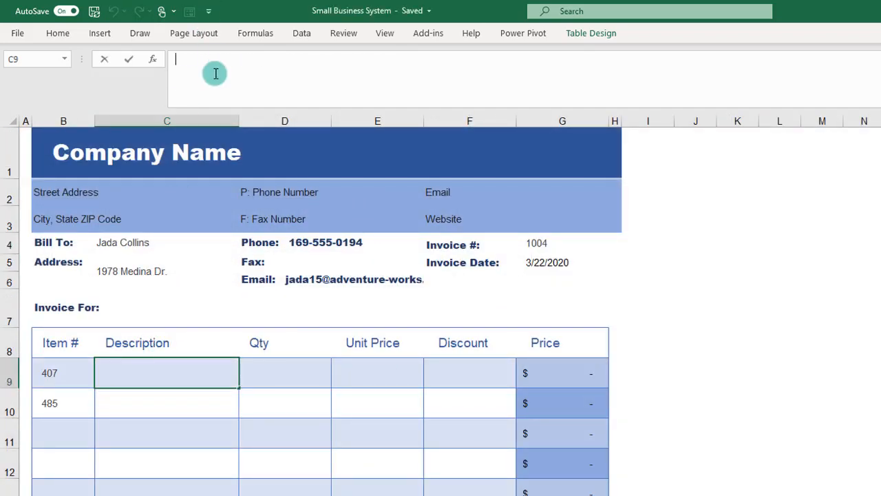
{"action": "key", "text": "ctrl+v"}
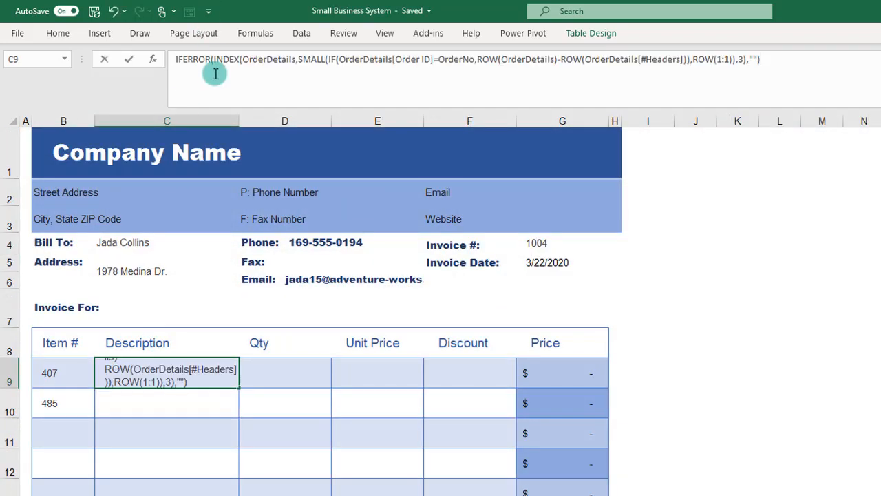
{"action": "left_click", "coordinate": [175, 60]}
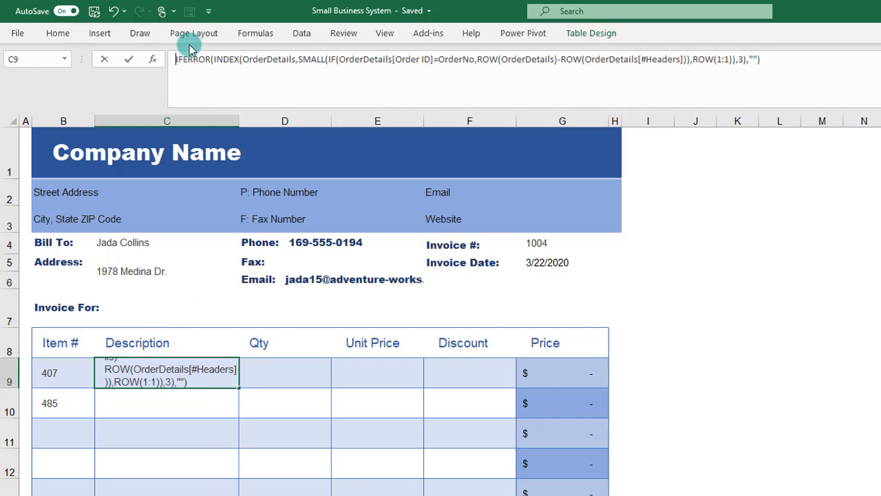
{"action": "type", "text": "="}
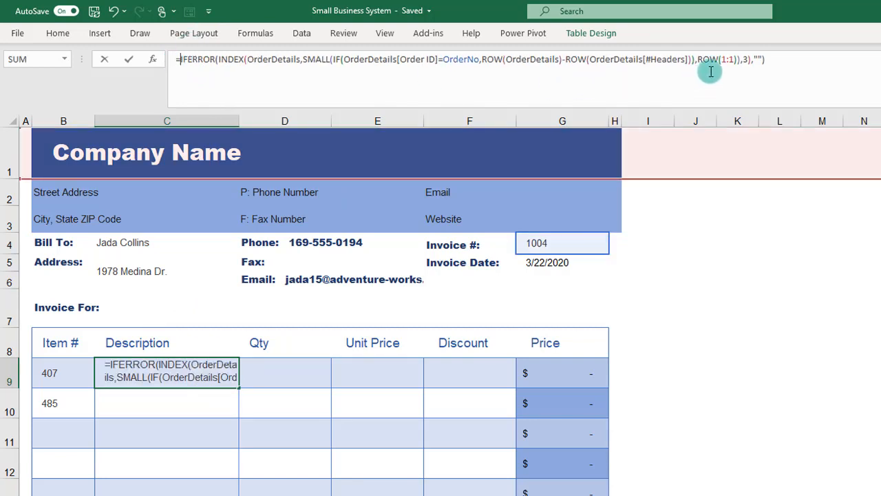
{"action": "left_click", "coordinate": [743, 59]}
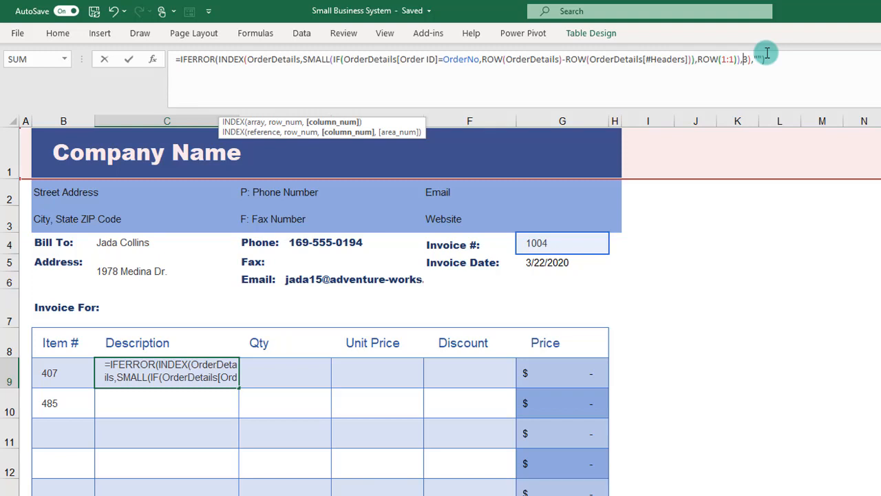
{"action": "key", "text": "Delete"}
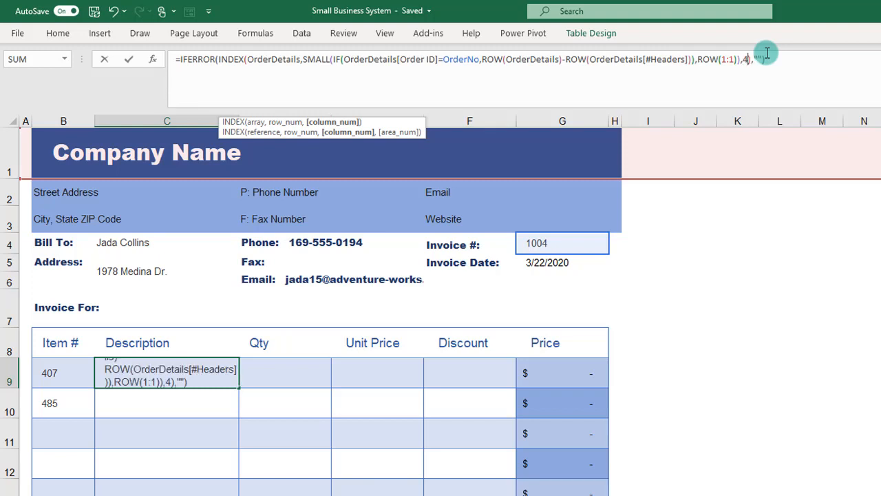
{"action": "key", "text": "Return"}
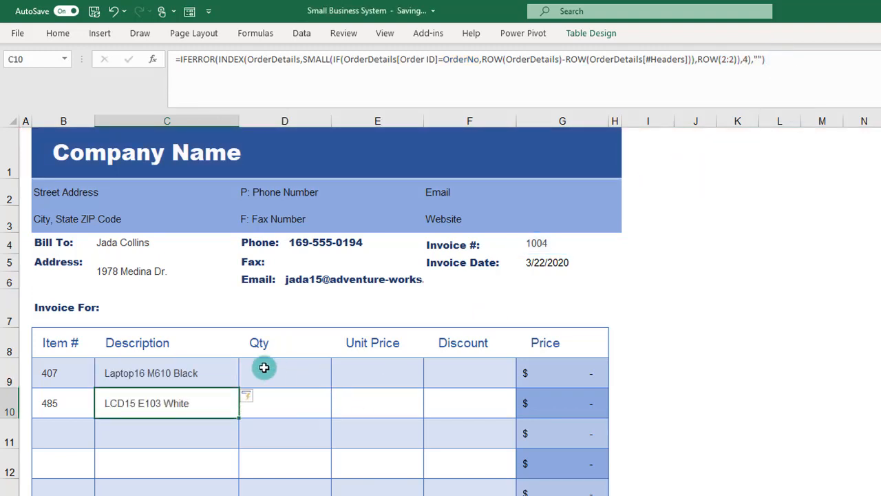
Step: Reuse the copied IFERROR formula in Qty cell D9, adding the equals sign and setting the column number to 8
{"action": "left_click", "coordinate": [316, 384]}
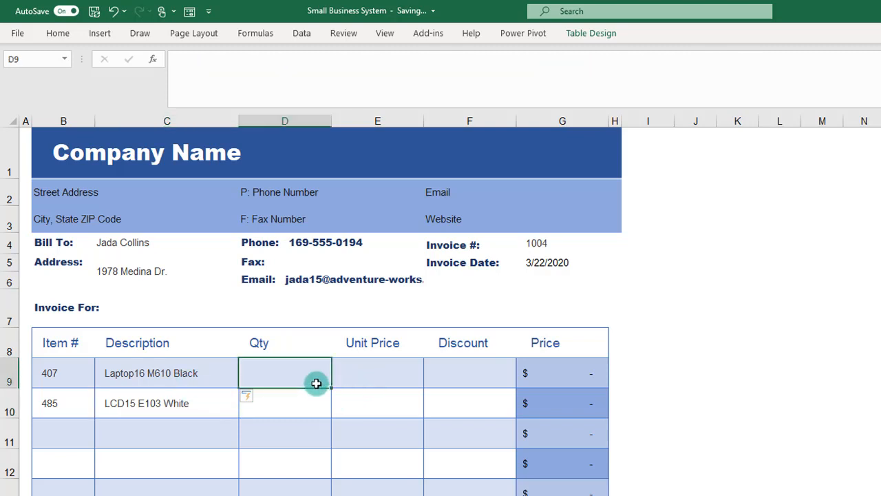
{"action": "left_click", "coordinate": [468, 71]}
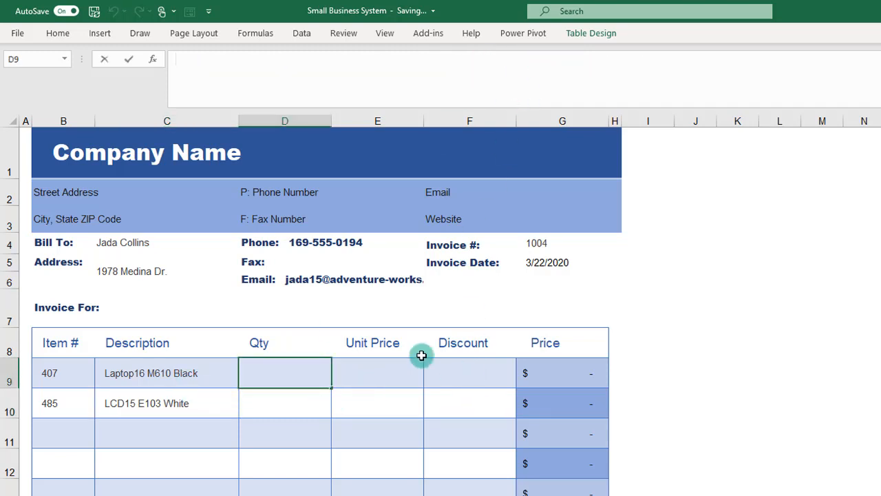
{"action": "type", "text": "=IFERROR(INDEX(OrderDetails,SMALL(IF(OrderDetails[Order ID]=OrderNo,ROW(OrderDetails)-ROW(OrderDetails[#Headers])),ROW(1:1)),3),\"\")"}
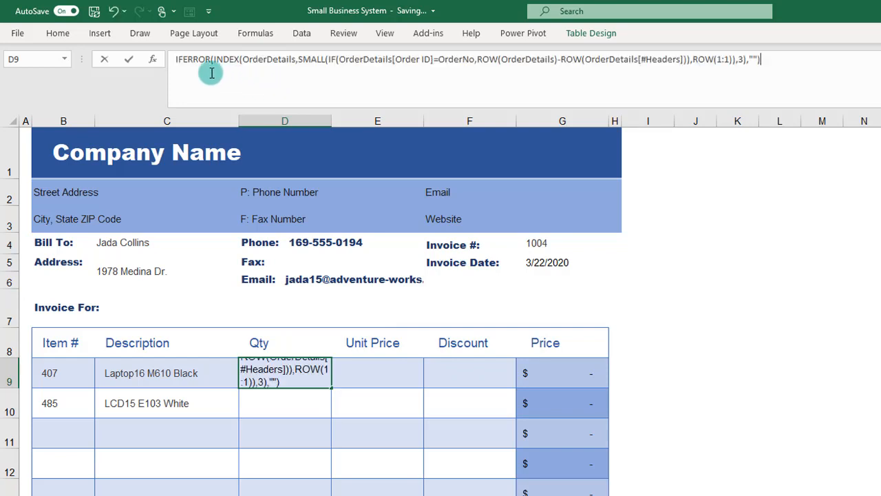
{"action": "left_click", "coordinate": [174, 59]}
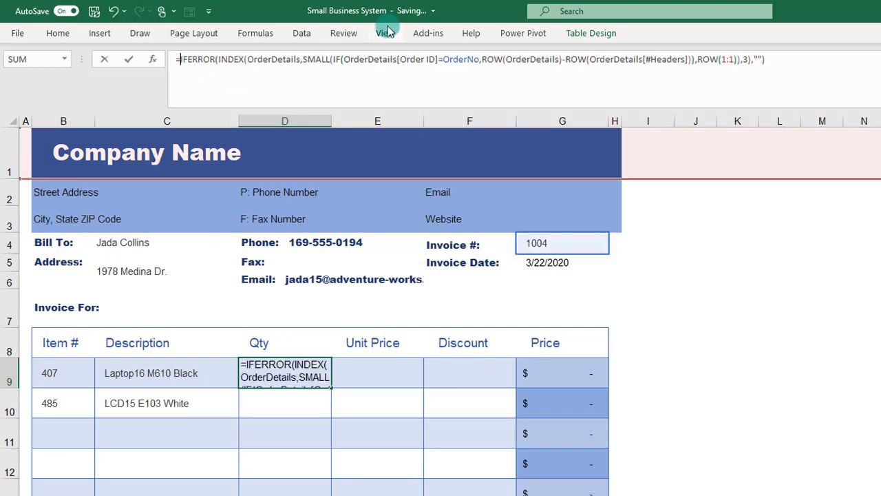
{"action": "double_click", "coordinate": [745, 59]}
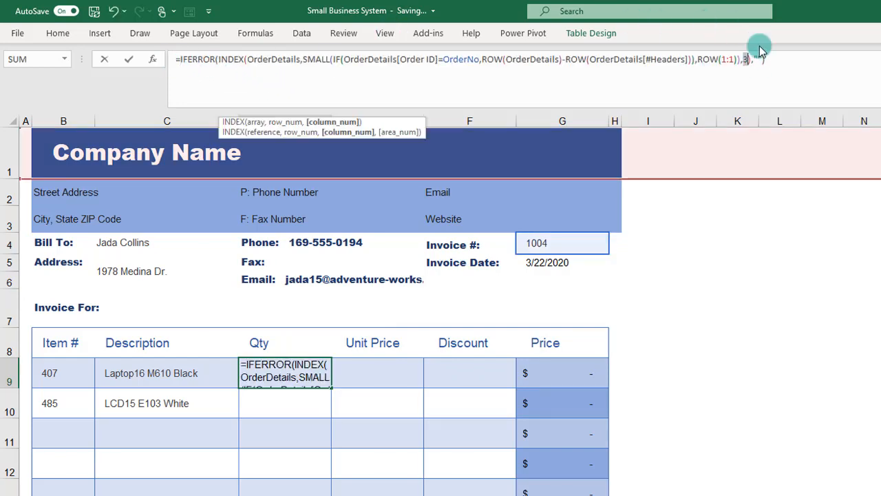
{"action": "type", "text": "8"}
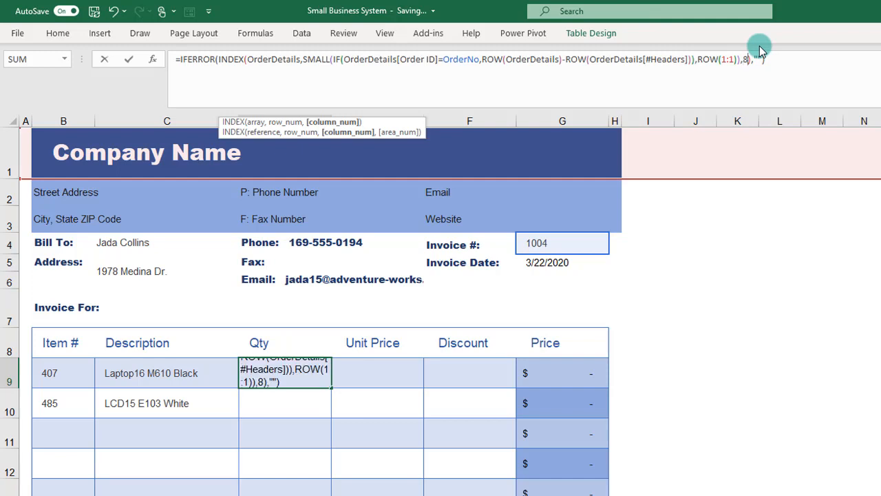
{"action": "key", "text": "Return"}
Step: Reuse the copied IFERROR formula in Unit Price cell E9, adding the equals sign and setting the column number to 7
{"action": "left_click", "coordinate": [372, 381]}
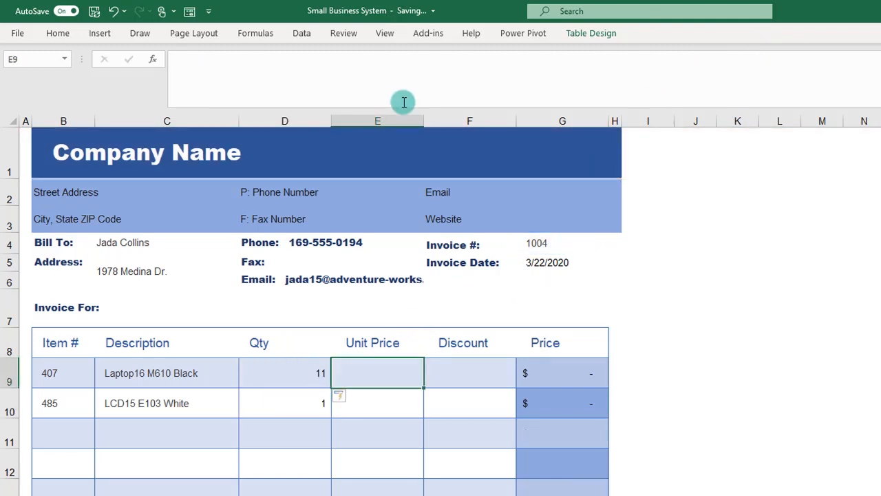
{"action": "left_click", "coordinate": [299, 71]}
{"action": "type", "text": "IFERROR(INDEX(OrderDetails,SMALL(IF(OrderDetails[Order ID]=OrderNo,ROW(OrderDetails)-ROW(OrderDetails[#Headers])),ROW(1:1)),3),\"\")"}
{"action": "left_click", "coordinate": [167, 60]}
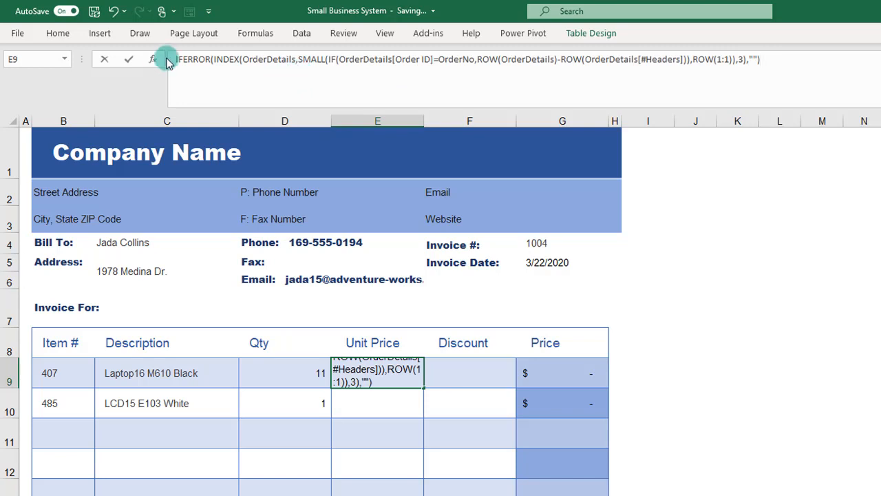
{"action": "type", "text": "="}
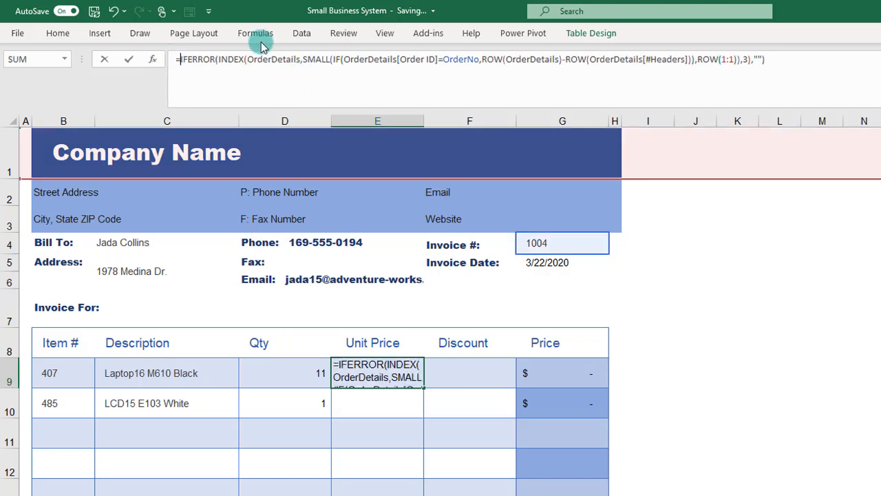
{"action": "left_click", "coordinate": [749, 54]}
{"action": "key", "text": "BackSpace"}
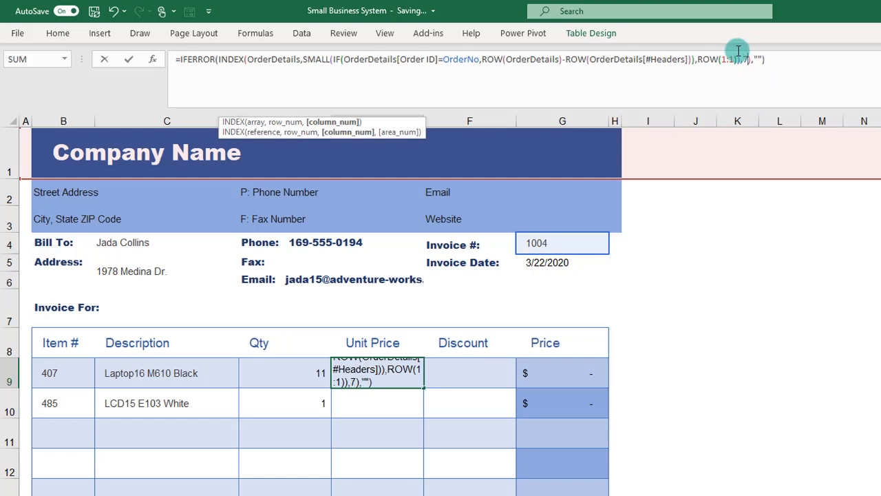
{"action": "type", "text": "7"}
{"action": "key", "text": "Return"}
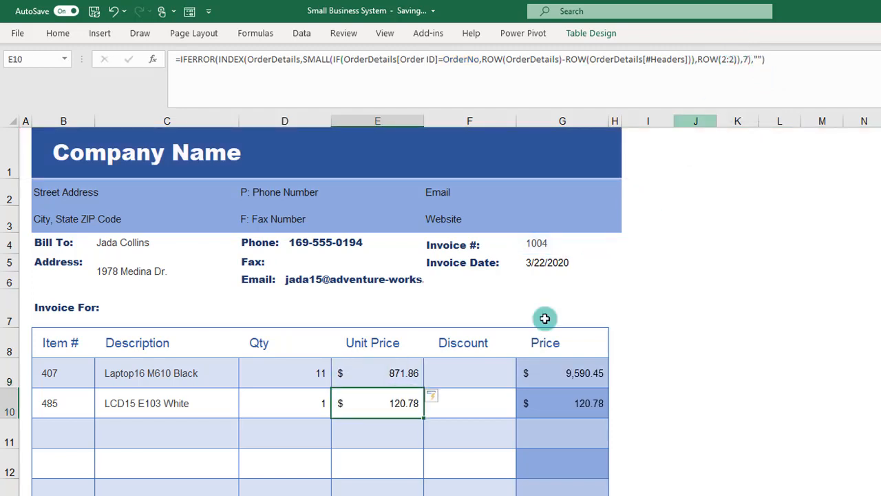
Step: Reuse the copied IFERROR formula in Discount cell F9, adding the equals sign and setting the column number to 11
{"action": "left_click", "coordinate": [473, 371]}
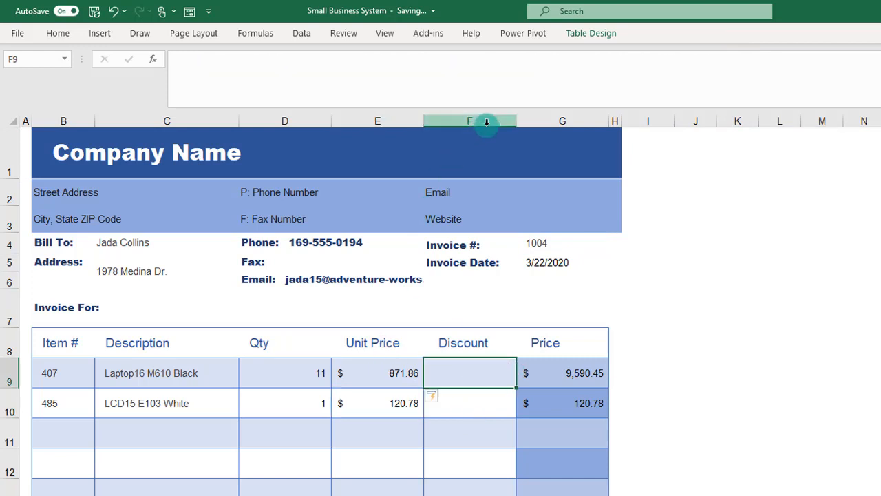
{"action": "left_click", "coordinate": [548, 69]}
{"action": "type", "text": "="}
{"action": "type", "text": "IFERROR(INDEX(OrderDetails,SMALL(IF(OrderDetails[Order ID]=OrderNo,ROW(OrderDetails)-ROW(OrderDetails[#Headers])),ROW(1:1)),3),\"\")"}
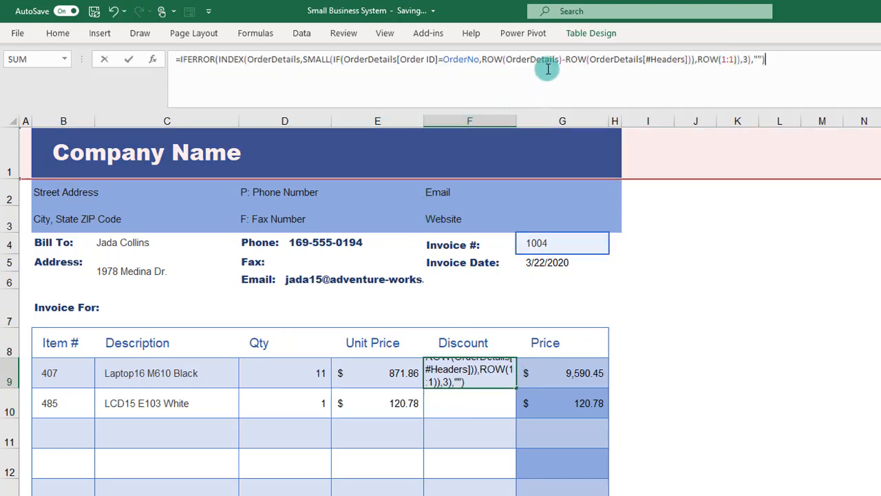
{"action": "left_click", "coordinate": [743, 56]}
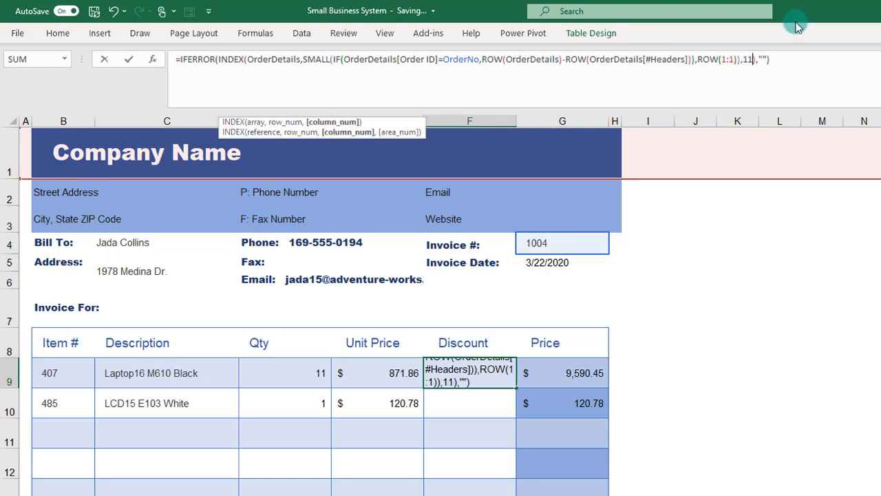
{"action": "type", "text": "11"}
{"action": "key", "text": "Return"}
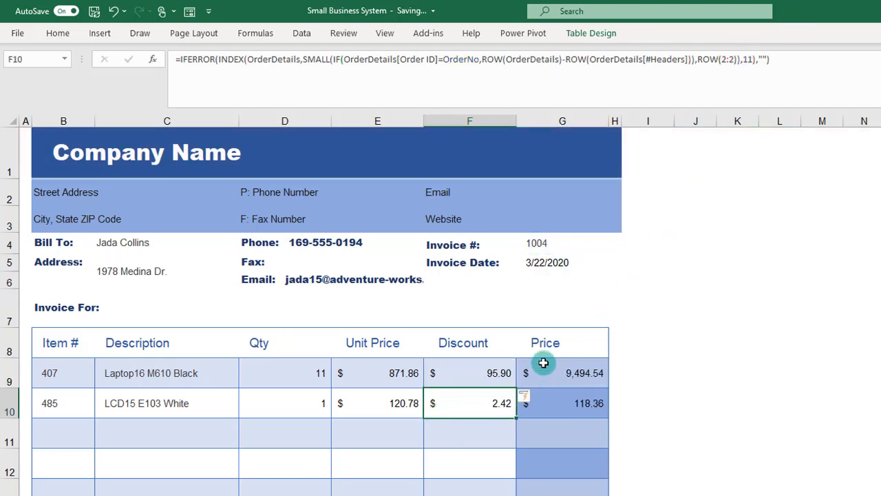
Step: Compare the invoice subtotal with the same order's total before tax on the Orders sheet, and check that order's sales tax percentage
{"action": "scroll", "coordinate": [581, 396], "scroll_direction": "down", "scroll_amount": 1}
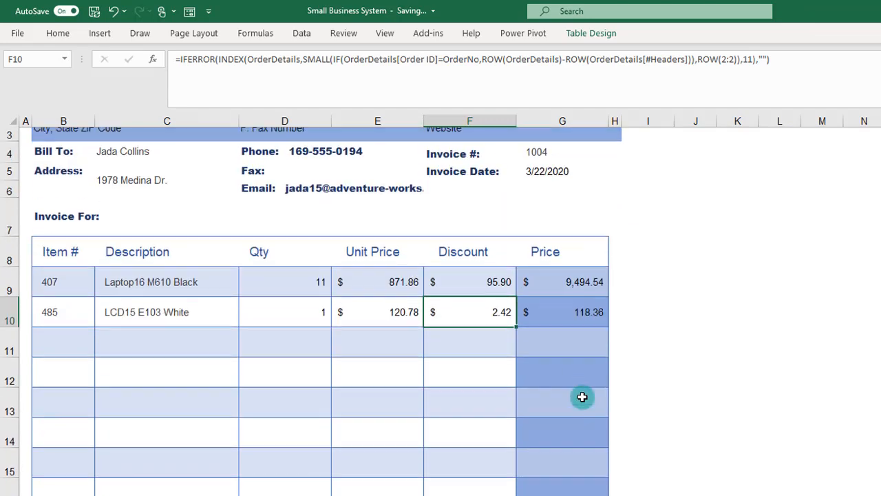
{"action": "scroll", "coordinate": [582, 396], "scroll_direction": "up", "scroll_amount": 1}
{"action": "scroll", "coordinate": [582, 397], "scroll_direction": "down", "scroll_amount": 3}
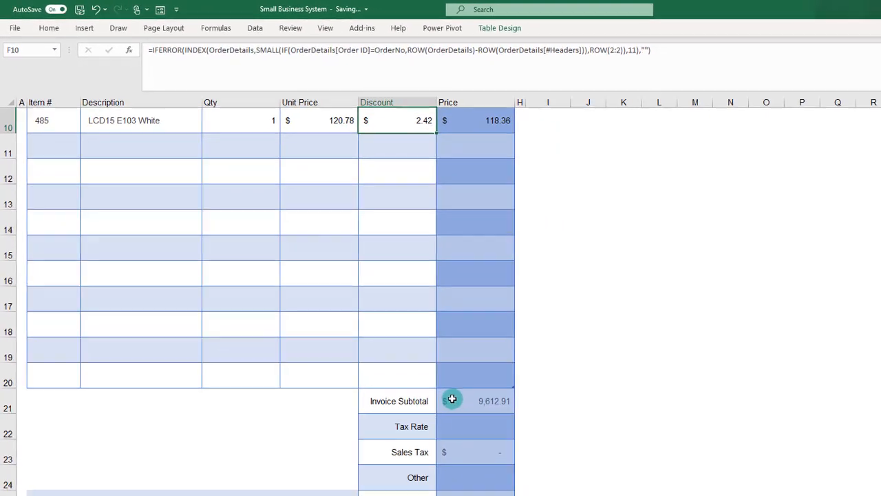
{"action": "left_click", "coordinate": [556, 471]}
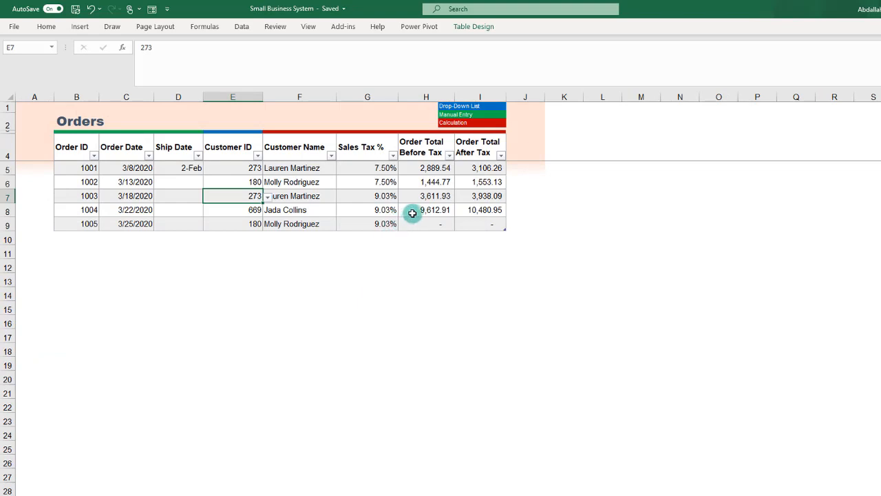
{"action": "left_click", "coordinate": [416, 211]}
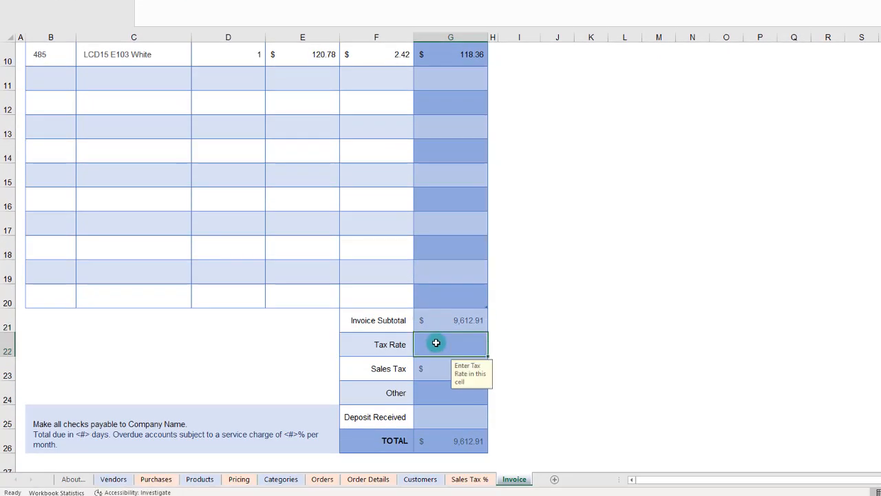
{"action": "scroll", "coordinate": [435, 342], "scroll_direction": "up", "scroll_amount": 2}
{"action": "scroll", "coordinate": [436, 342], "scroll_direction": "down", "scroll_amount": 1}
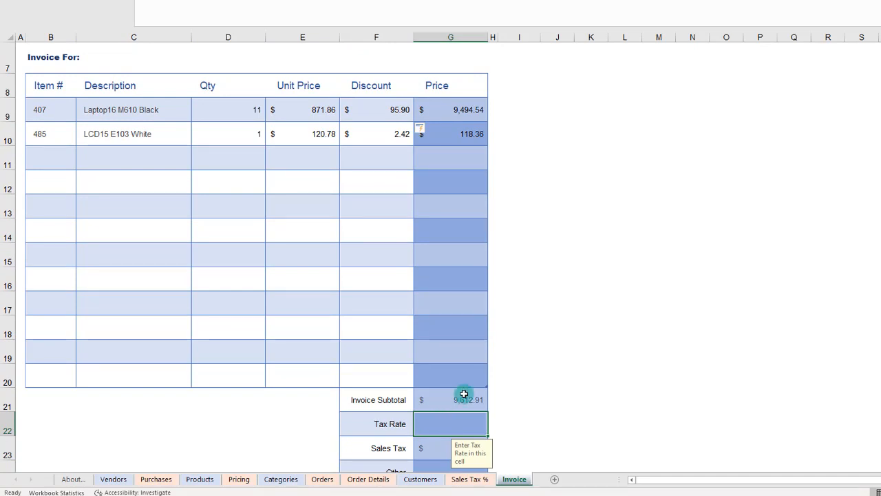
{"action": "left_click", "coordinate": [322, 479]}
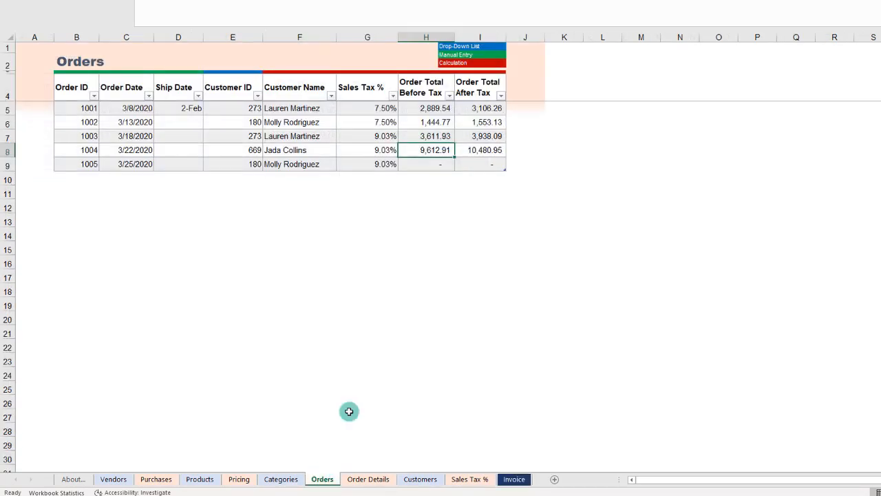
{"action": "left_click", "coordinate": [366, 149]}
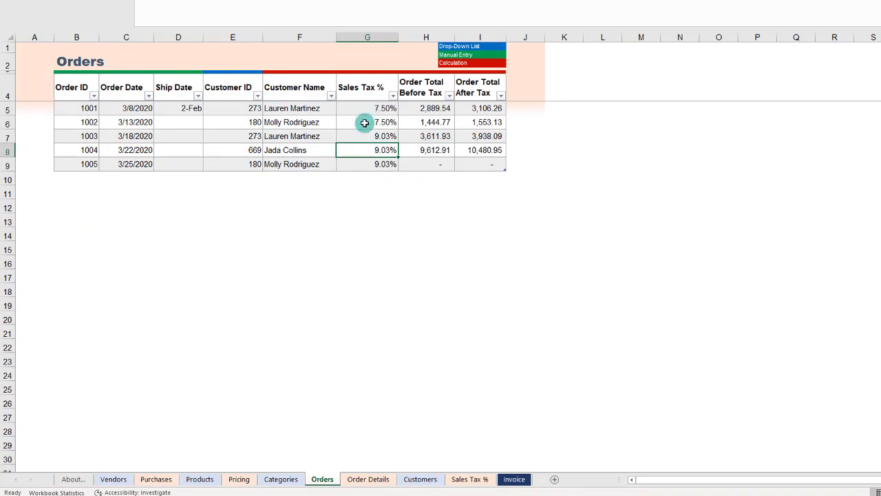
Step: Start a VLOOKUP formula in Tax Rate cell G22 of the Invoice sheet, with OrderNo as the lookup value
{"action": "left_click", "coordinate": [514, 479]}
{"action": "scroll", "coordinate": [454, 375], "scroll_direction": "down", "scroll_amount": 2}
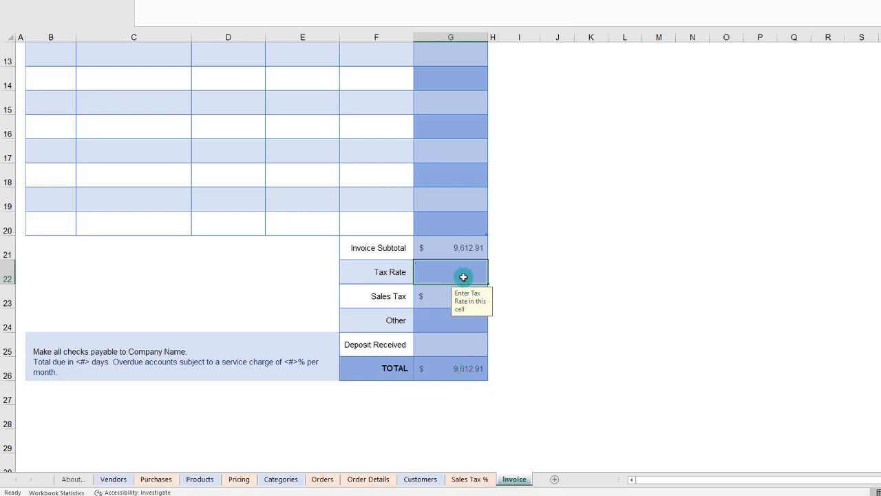
{"action": "type", "text": "=vl"}
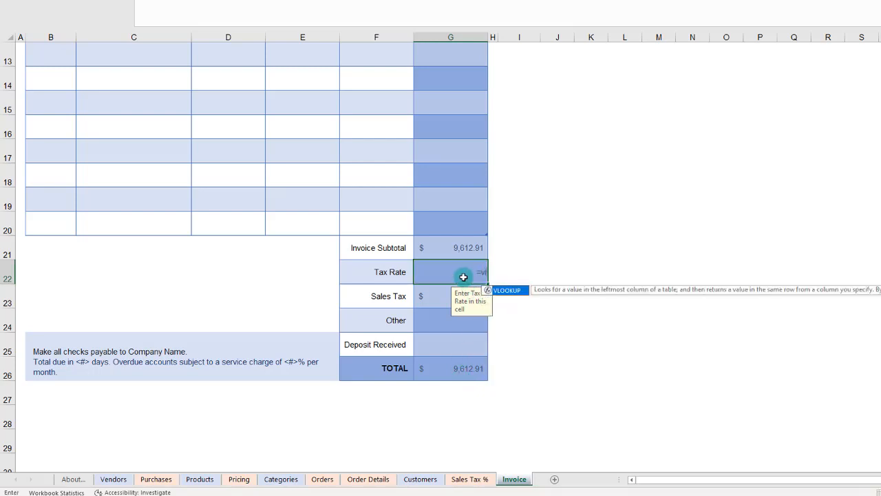
{"action": "key", "text": "Tab"}
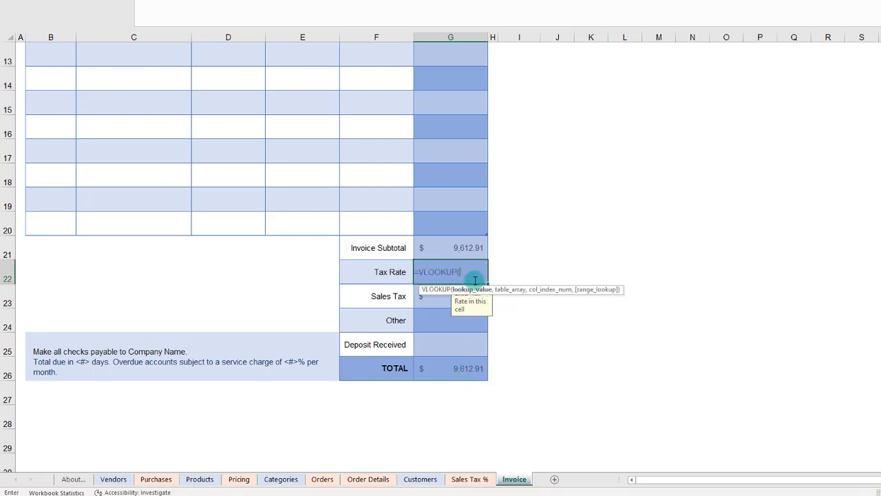
{"action": "scroll", "coordinate": [468, 278], "scroll_direction": "up", "scroll_amount": 3}
{"action": "scroll", "coordinate": [475, 165], "scroll_direction": "up", "scroll_amount": 2}
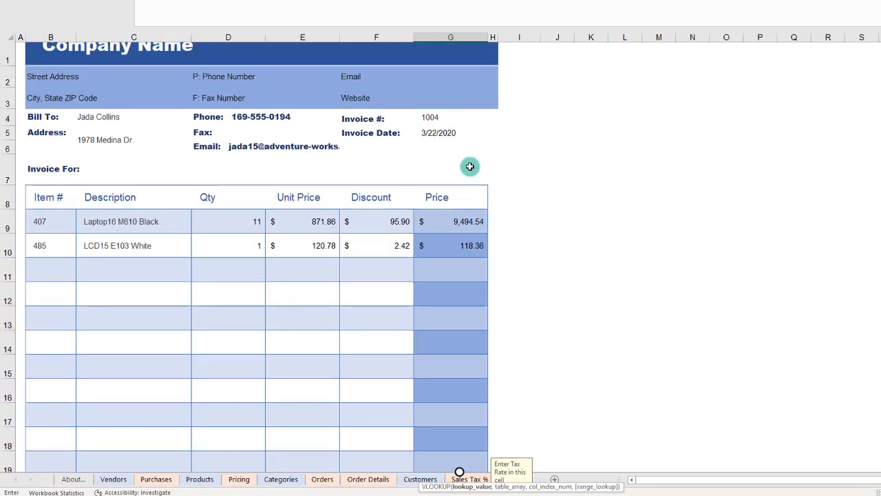
{"action": "left_click", "coordinate": [448, 134]}
{"action": "scroll", "coordinate": [482, 276], "scroll_direction": "down", "scroll_amount": 4}
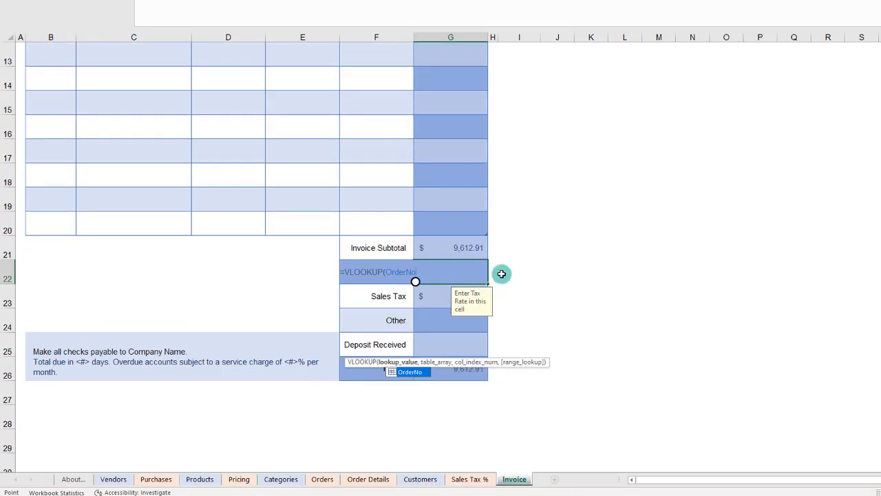
{"action": "type", "text": ","}
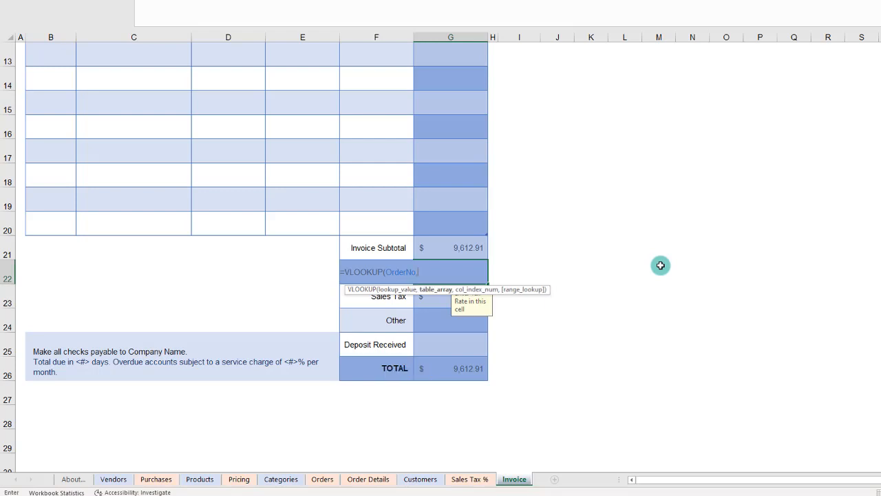
{"action": "type", "text": "order"}
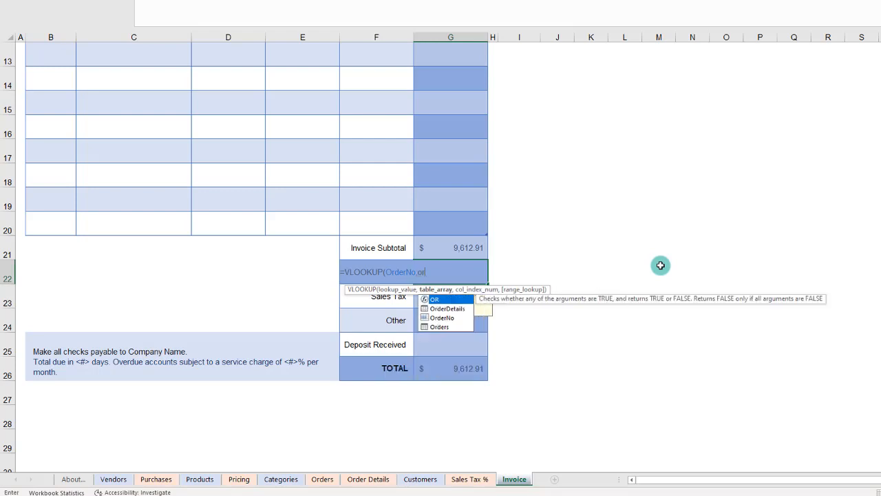
Step: Complete the Tax Rate VLOOKUP with the Orders table, column number 6 and an exact match (FALSE)
{"action": "key", "text": "Down"}
{"action": "key", "text": "Down"}
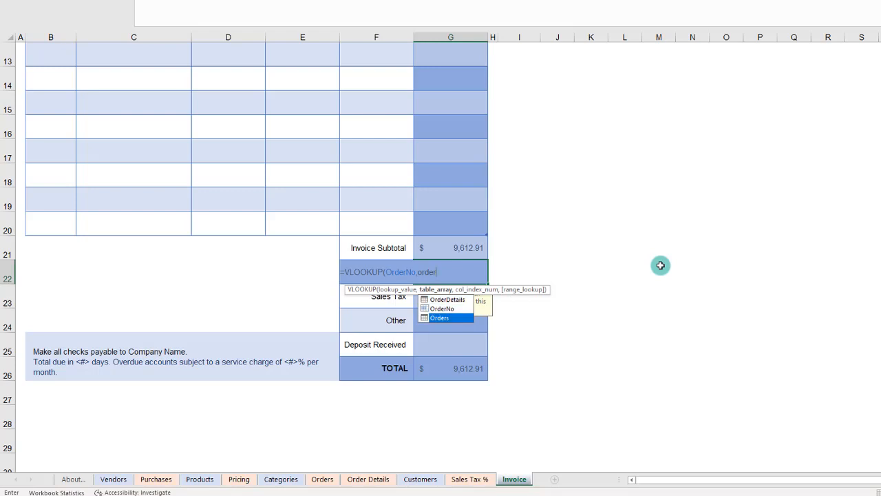
{"action": "key", "text": "Tab"}
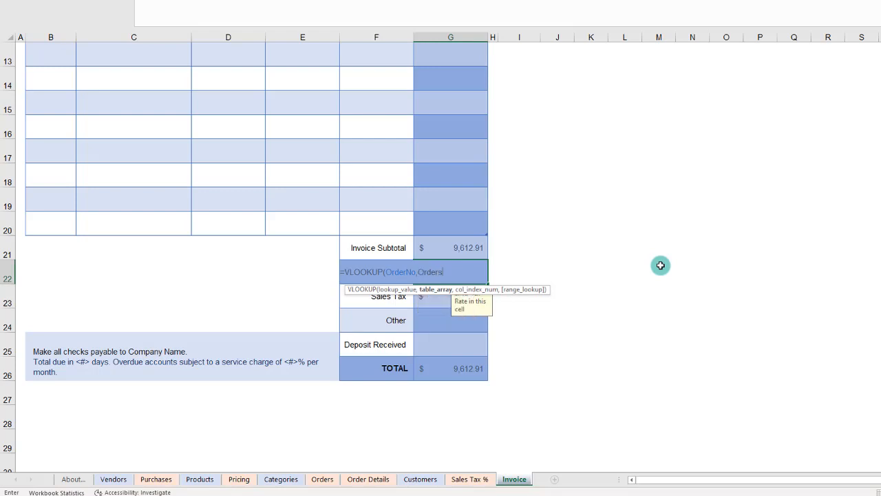
{"action": "type", "text": ","}
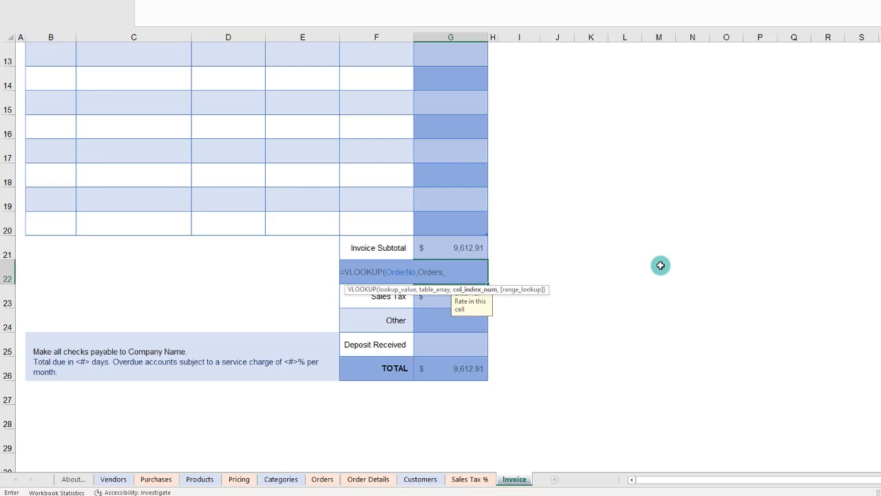
{"action": "type", "text": "8,"}
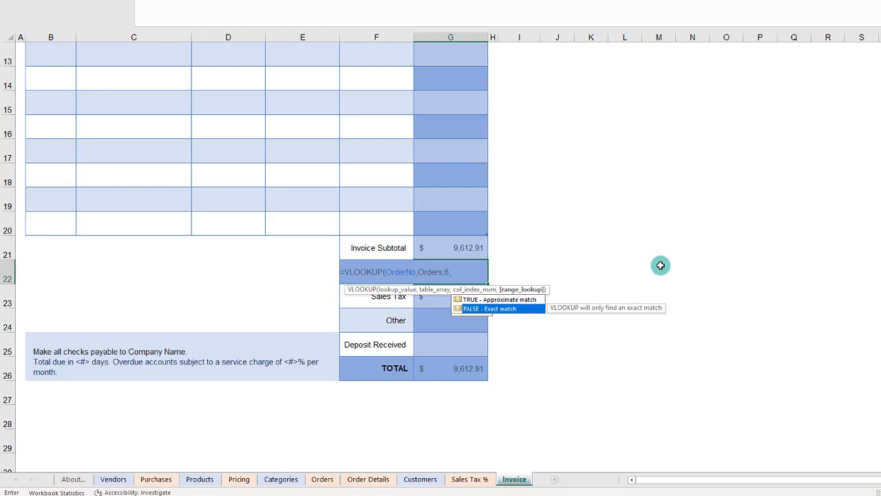
{"action": "key", "text": "Tab"}
{"action": "type", "text": ")"}
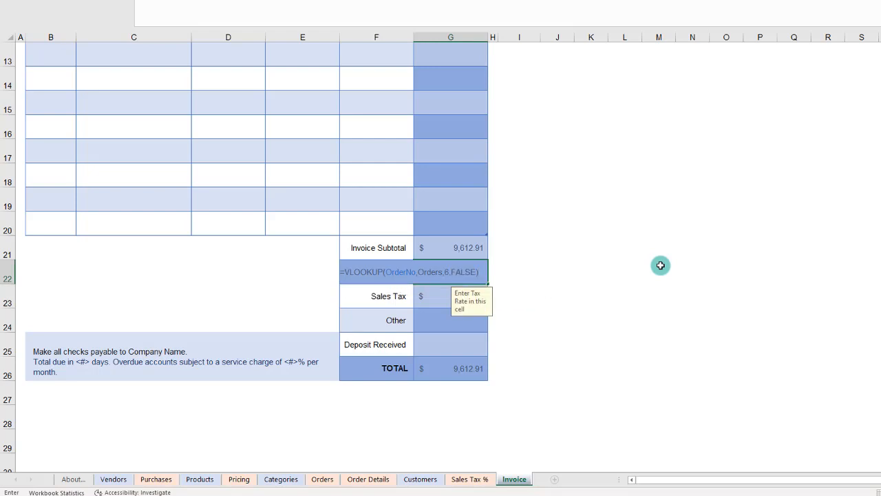
{"action": "key", "text": "Return"}
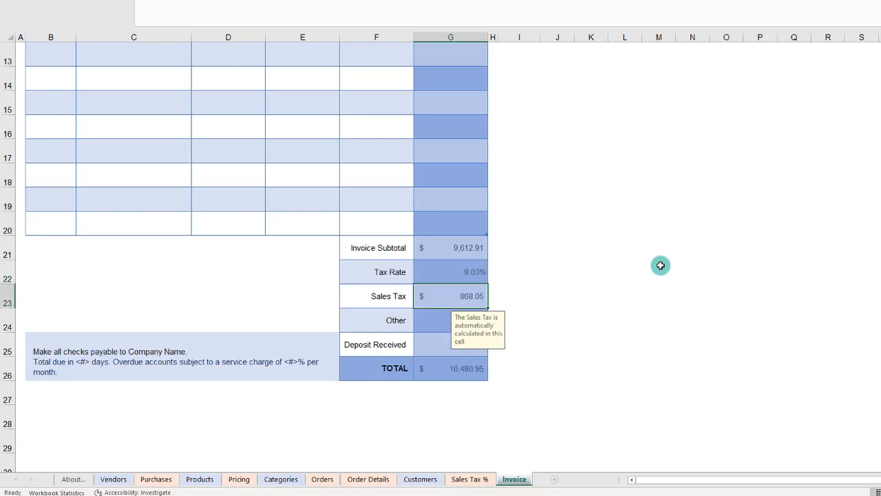
Step: Check the invoice's tax rate against the sales tax percentages on the Orders sheet
{"action": "left_click", "coordinate": [411, 272]}
{"action": "left_click", "coordinate": [442, 268]}
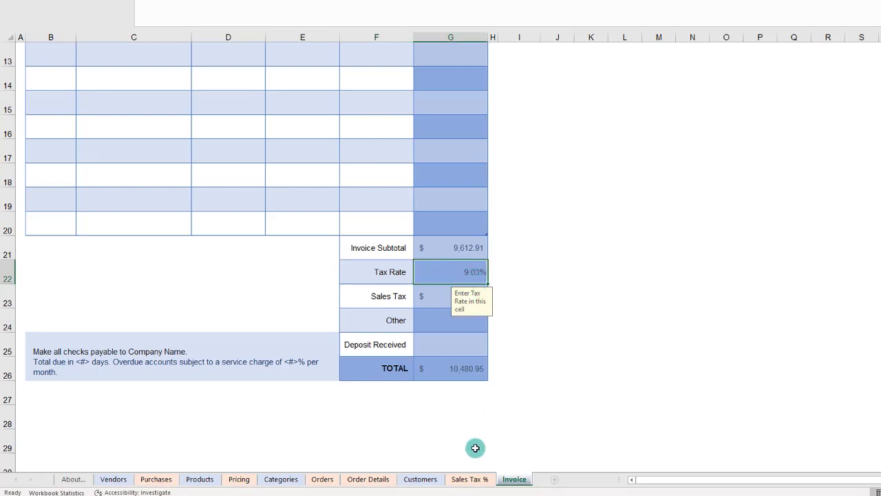
{"action": "left_click", "coordinate": [322, 479]}
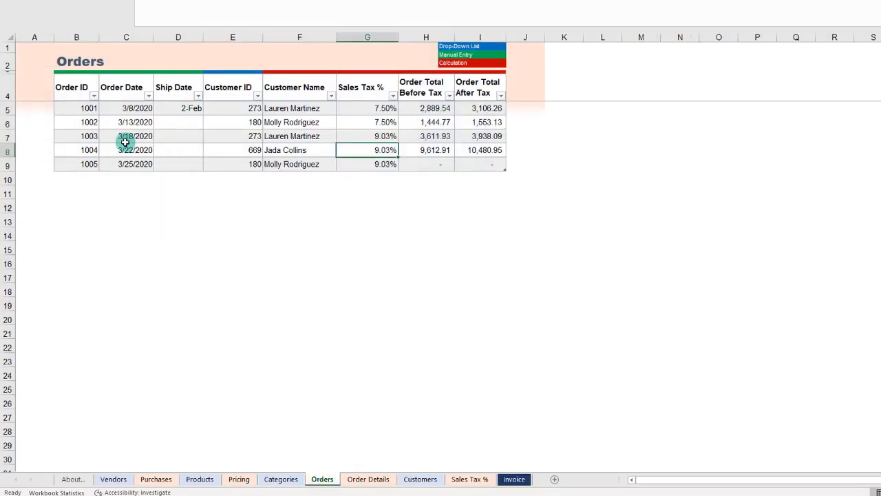
{"action": "left_click", "coordinate": [89, 139]}
{"action": "left_click", "coordinate": [352, 138]}
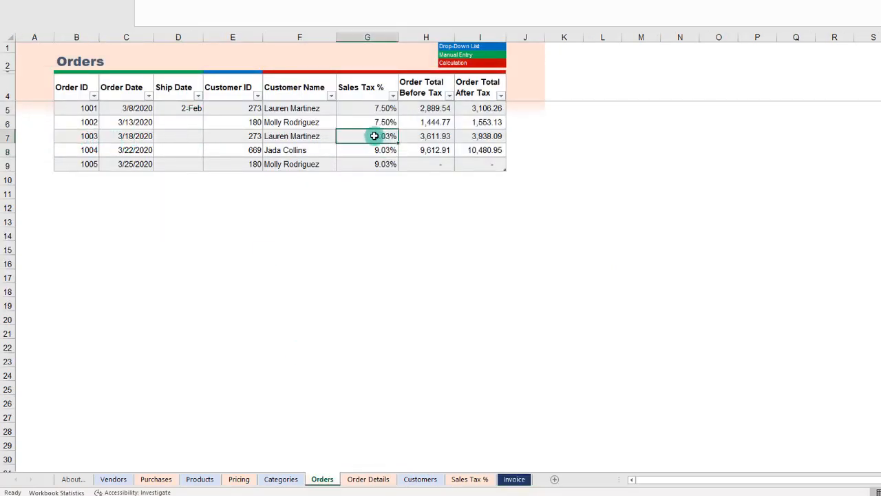
{"action": "left_click", "coordinate": [513, 479]}
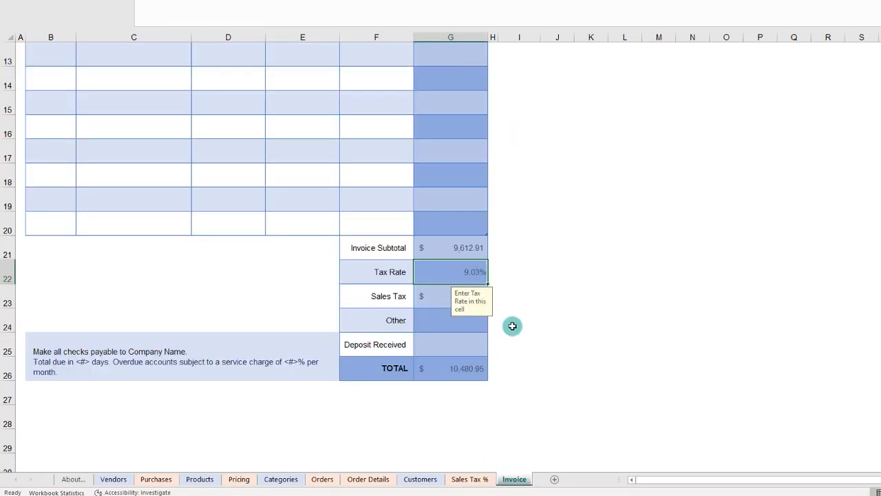
Step: Compare the invoice's TOTAL in G26 with the same order's total after tax on the Orders sheet
{"action": "left_click", "coordinate": [437, 371]}
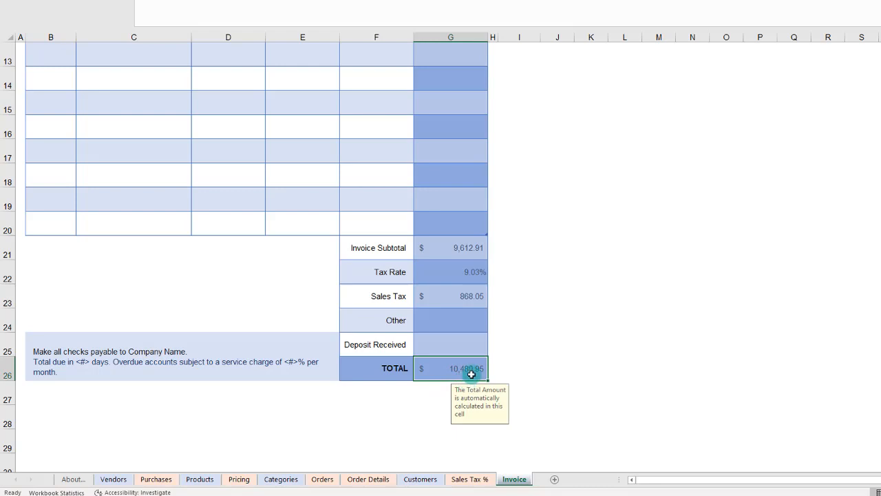
{"action": "left_click", "coordinate": [321, 480]}
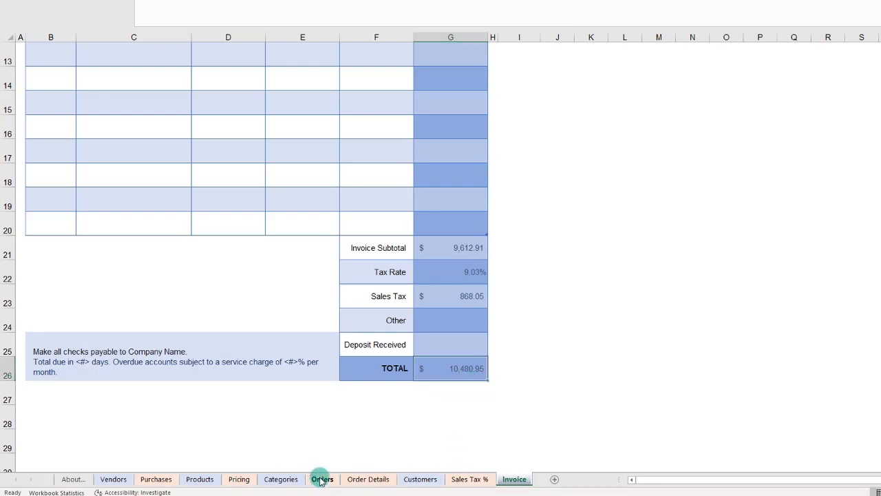
{"action": "left_click", "coordinate": [472, 152]}
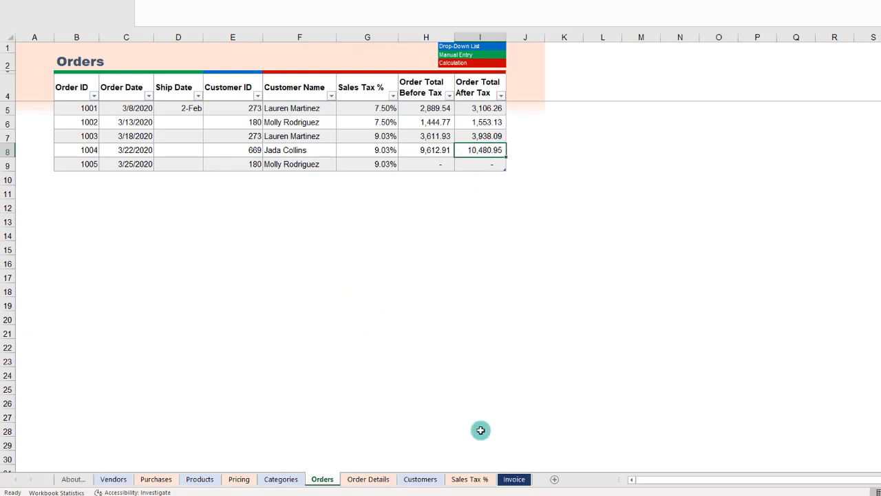
Step: On the Invoice sheet, switch the Invoice # in G4 to the order dated 3/18/2020
{"action": "left_click", "coordinate": [515, 479]}
{"action": "scroll", "coordinate": [497, 294], "scroll_direction": "up", "scroll_amount": 4}
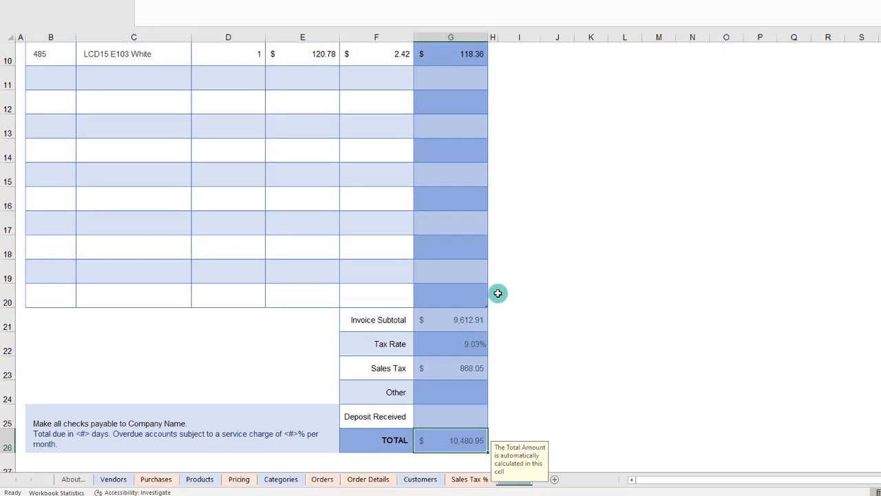
{"action": "left_click", "coordinate": [450, 135]}
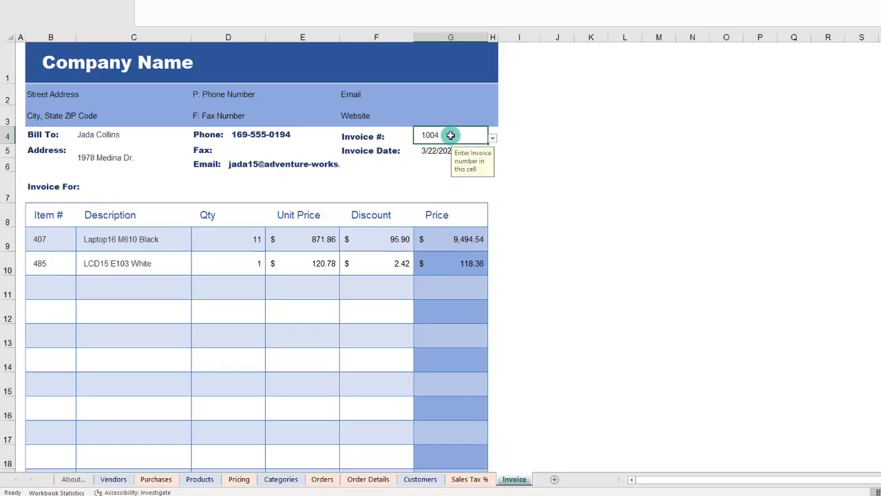
{"action": "left_click", "coordinate": [493, 138]}
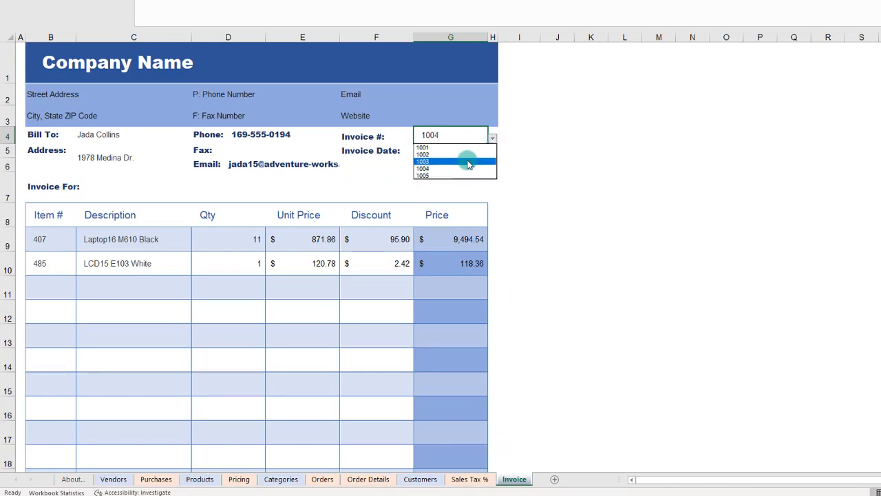
{"action": "left_click", "coordinate": [468, 161]}
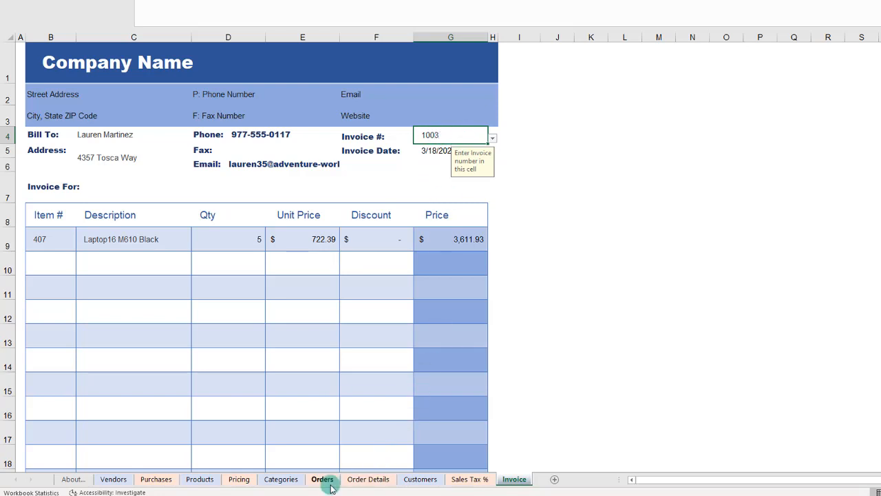
Step: Add a row to the Order Details table for the same 3/18/2020 order, with Product ID 412
{"action": "left_click", "coordinate": [361, 481]}
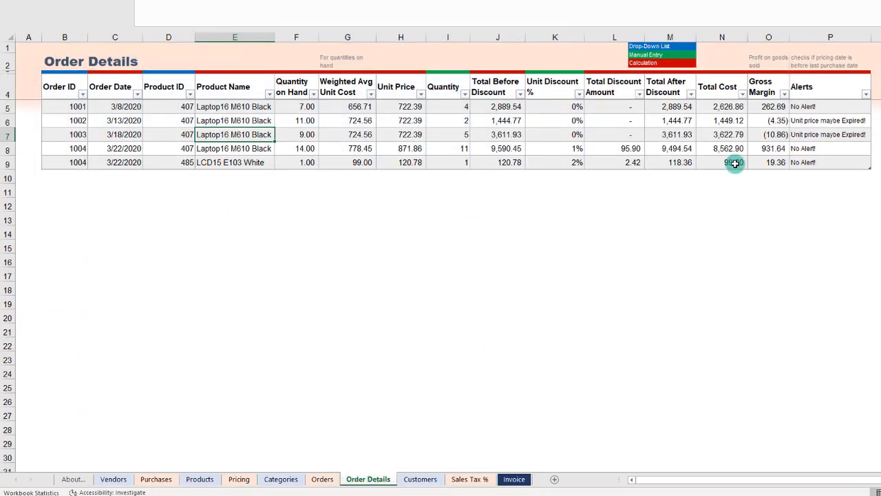
{"action": "left_click", "coordinate": [804, 163]}
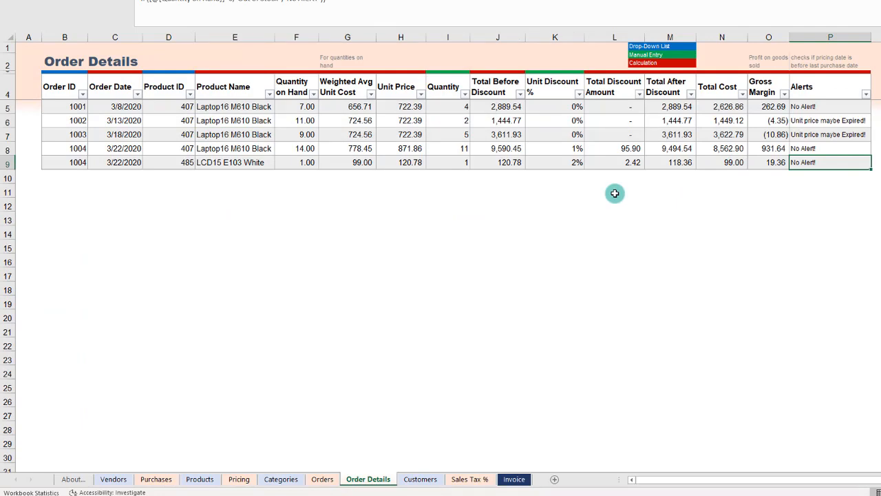
{"action": "key", "text": "Tab"}
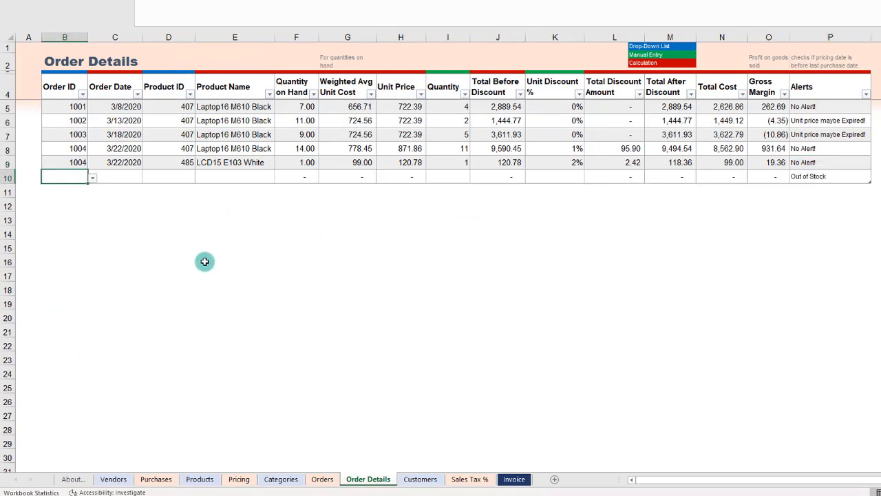
{"action": "left_click", "coordinate": [91, 179]}
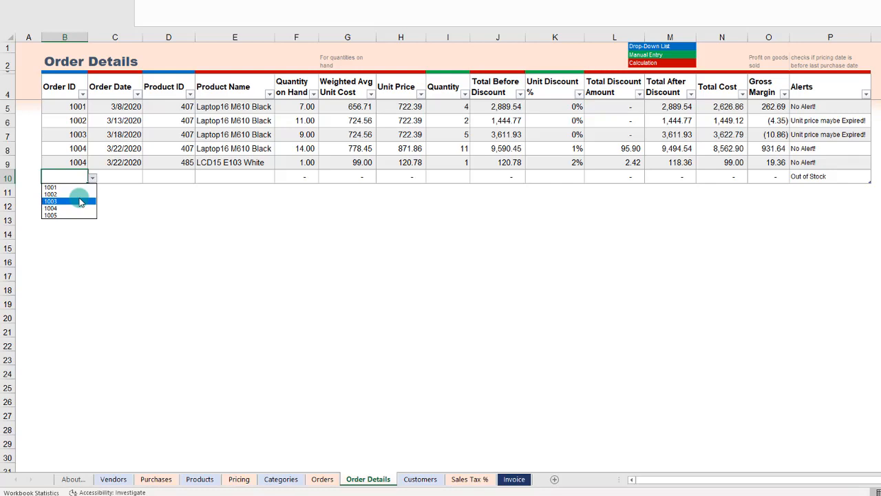
{"action": "left_click", "coordinate": [80, 202]}
{"action": "left_click", "coordinate": [182, 179]}
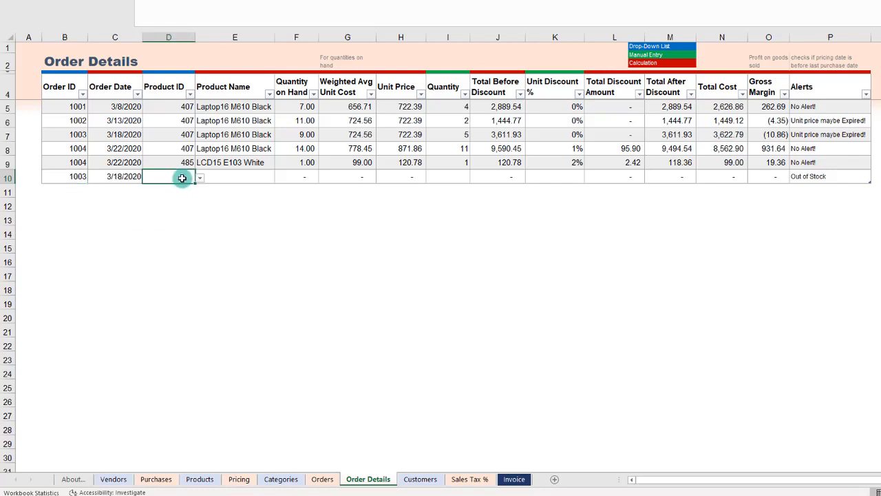
{"action": "left_click", "coordinate": [201, 178]}
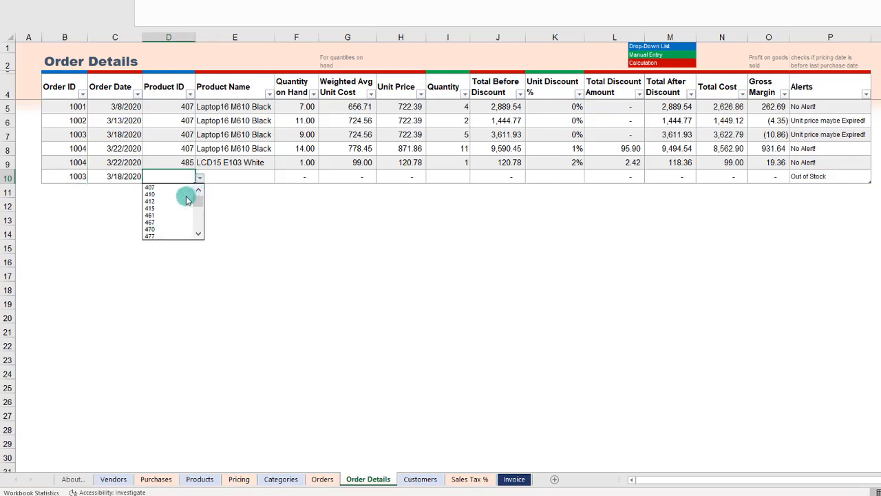
{"action": "left_click", "coordinate": [180, 202]}
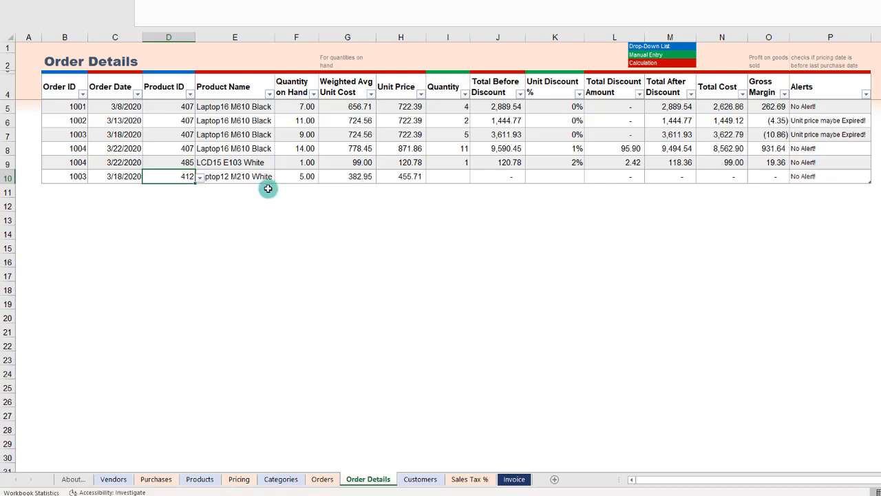
Step: Set the new order line's Quantity to 2 and its Unit Discount to 3%
{"action": "left_click", "coordinate": [447, 178]}
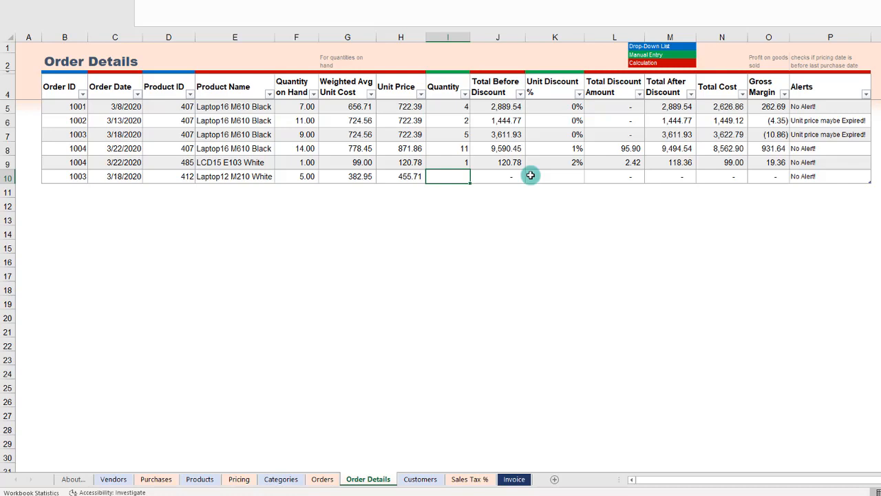
{"action": "type", "text": "2"}
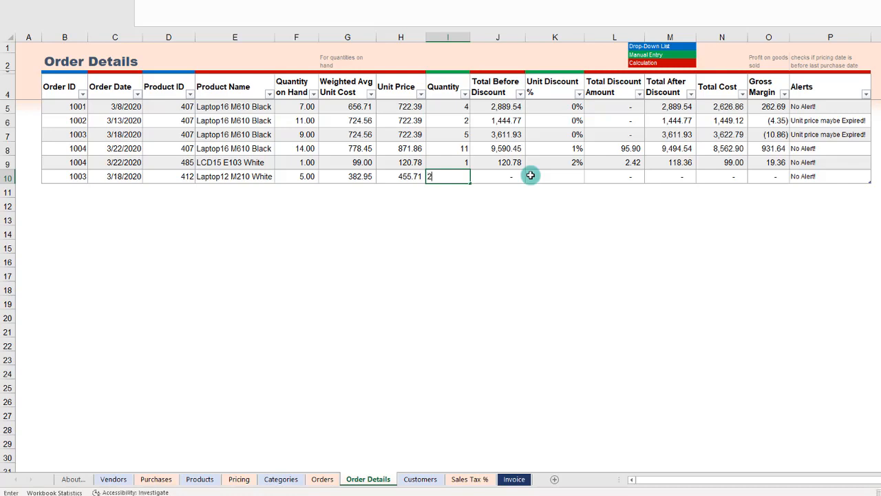
{"action": "key", "text": "Tab"}
{"action": "key", "text": "Tab"}
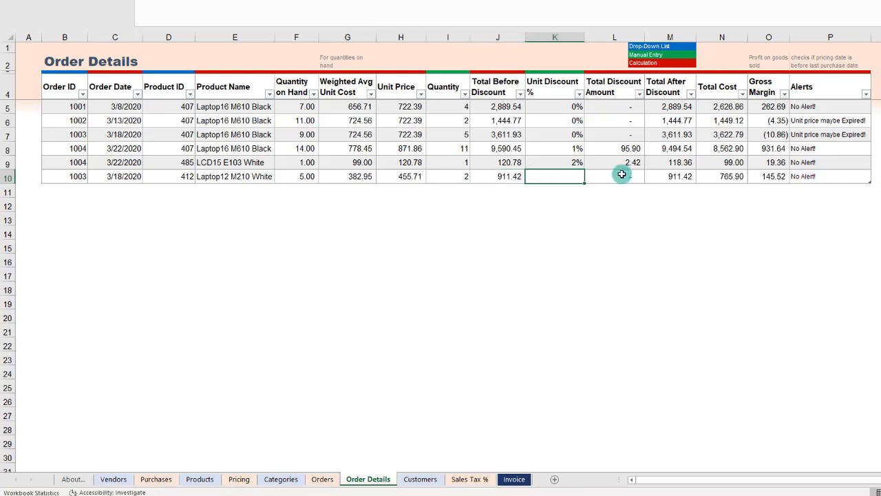
{"action": "type", "text": "3"}
{"action": "key", "text": "Tab"}
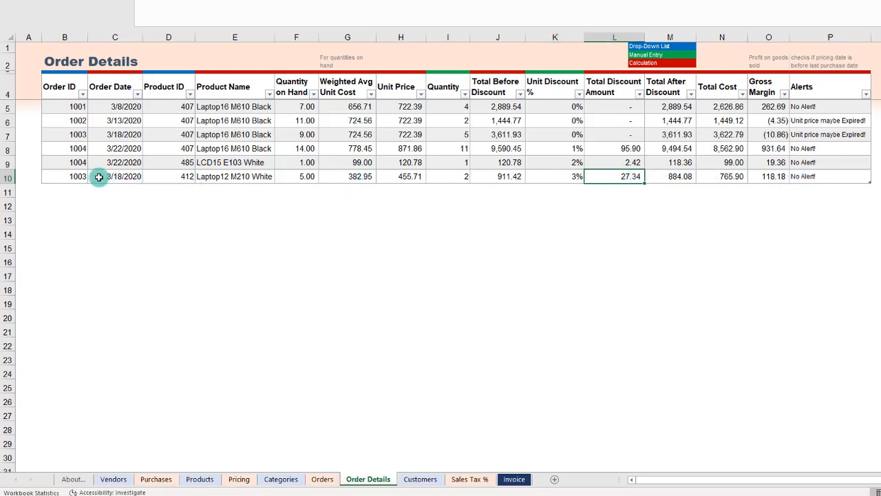
Step: Review the order's two lines in Order Details and check the Invoice sheet's line items, subtotal, tax and total
{"action": "left_click", "coordinate": [69, 177]}
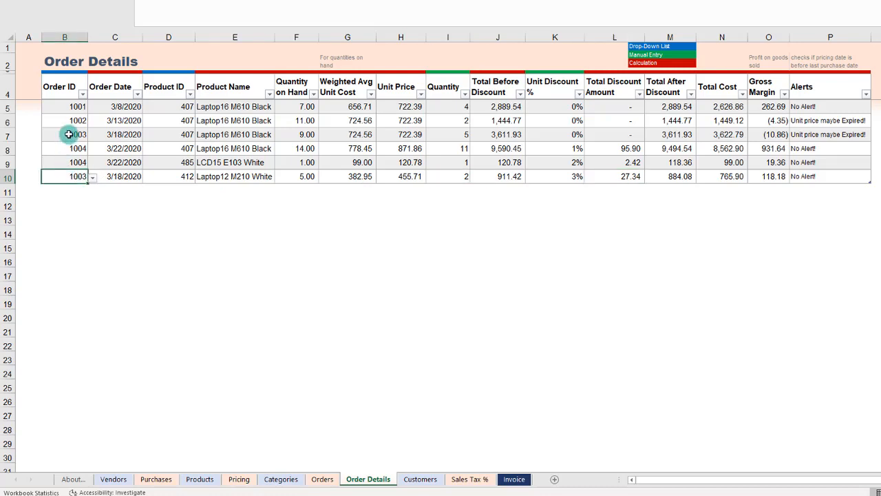
{"action": "left_click", "coordinate": [69, 134]}
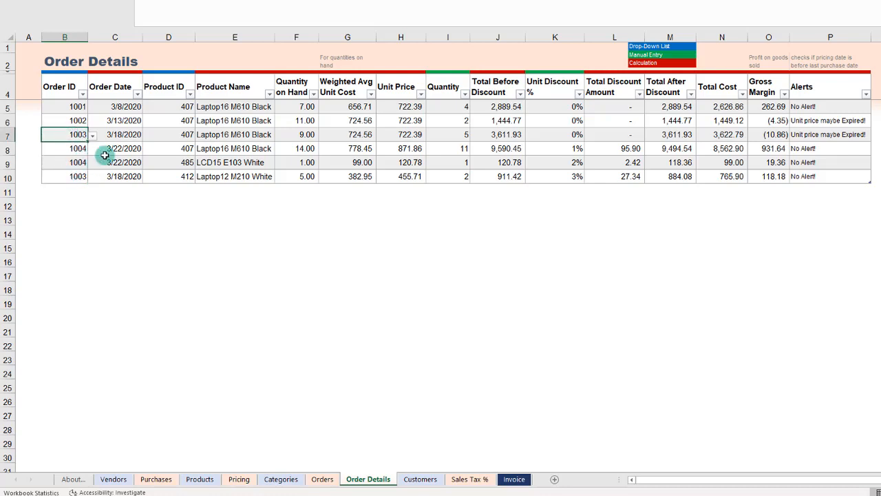
{"action": "left_click", "coordinate": [514, 478]}
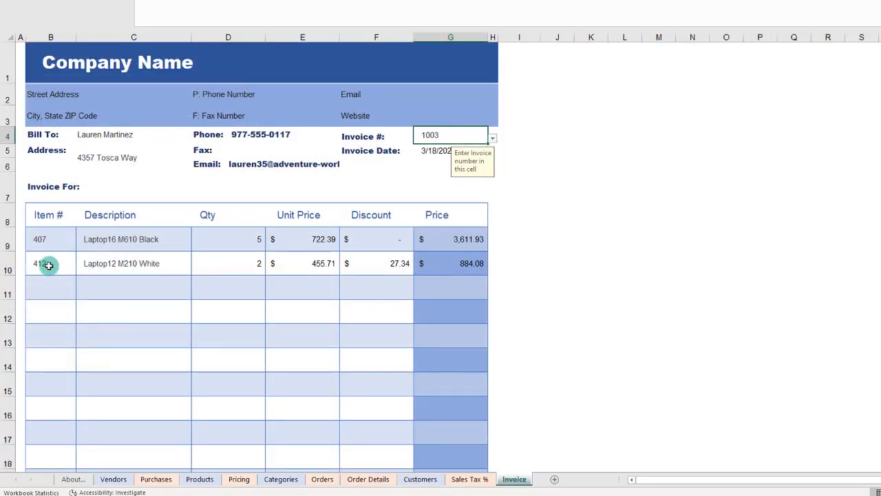
{"action": "left_click", "coordinate": [275, 262]}
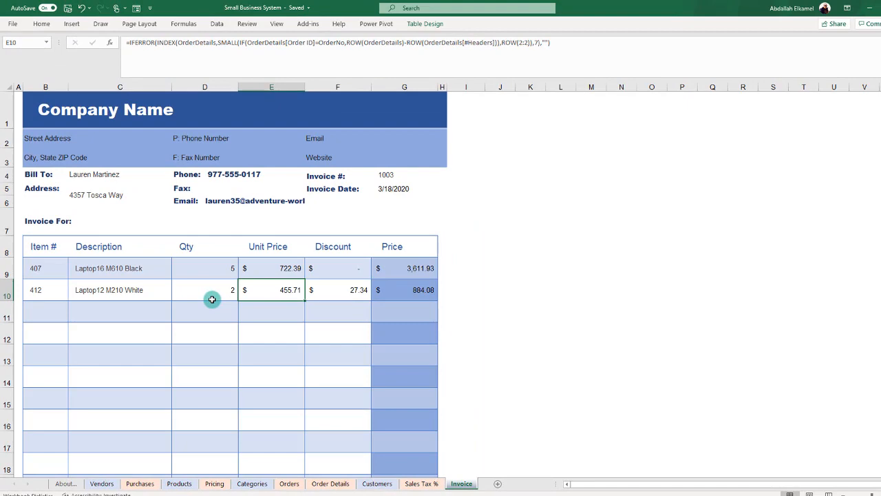
{"action": "scroll", "coordinate": [212, 299], "scroll_direction": "down", "scroll_amount": 5}
{"action": "scroll", "coordinate": [212, 298], "scroll_direction": "up", "scroll_amount": 2}
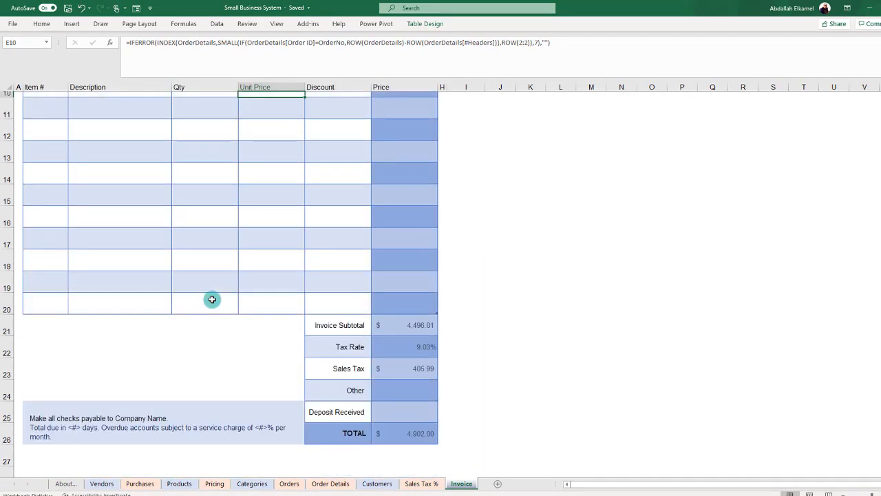
{"action": "scroll", "coordinate": [212, 299], "scroll_direction": "up", "scroll_amount": 3}
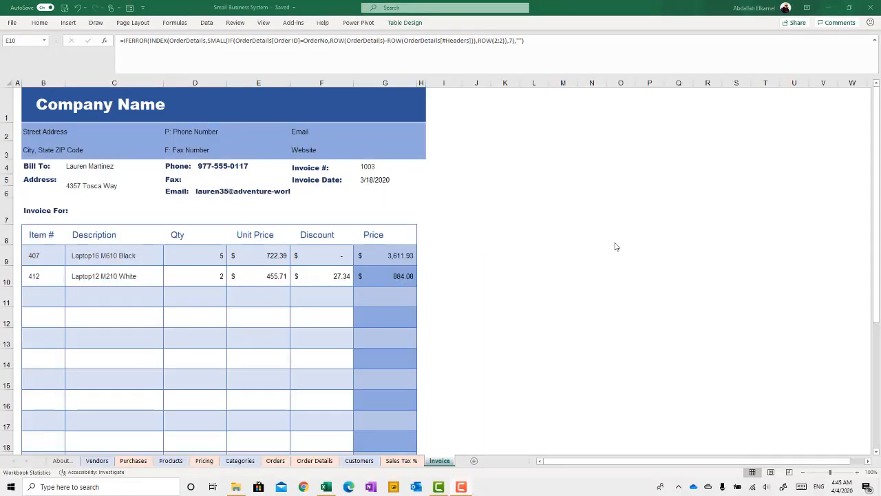